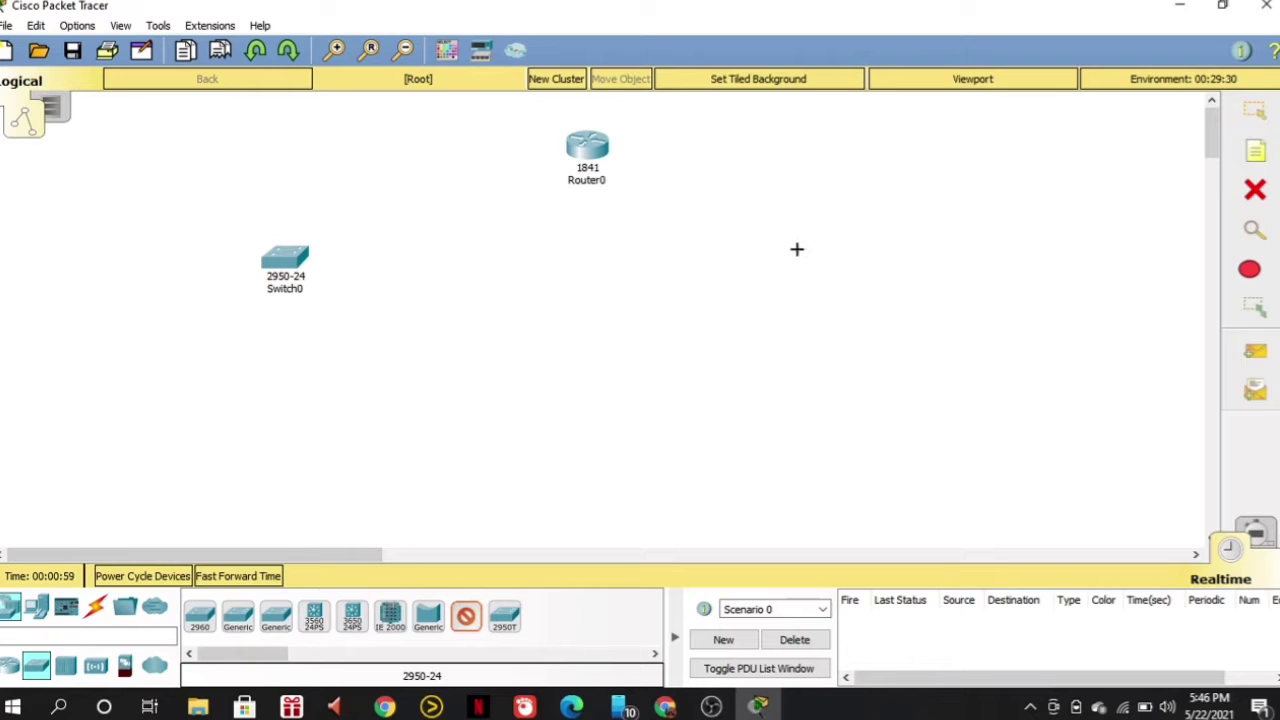
Place a second 2950-24 switch across from Switch0 below the router, and add five generic PCs around Switch0.
click(809, 264)
drag(811, 268, 833, 270)
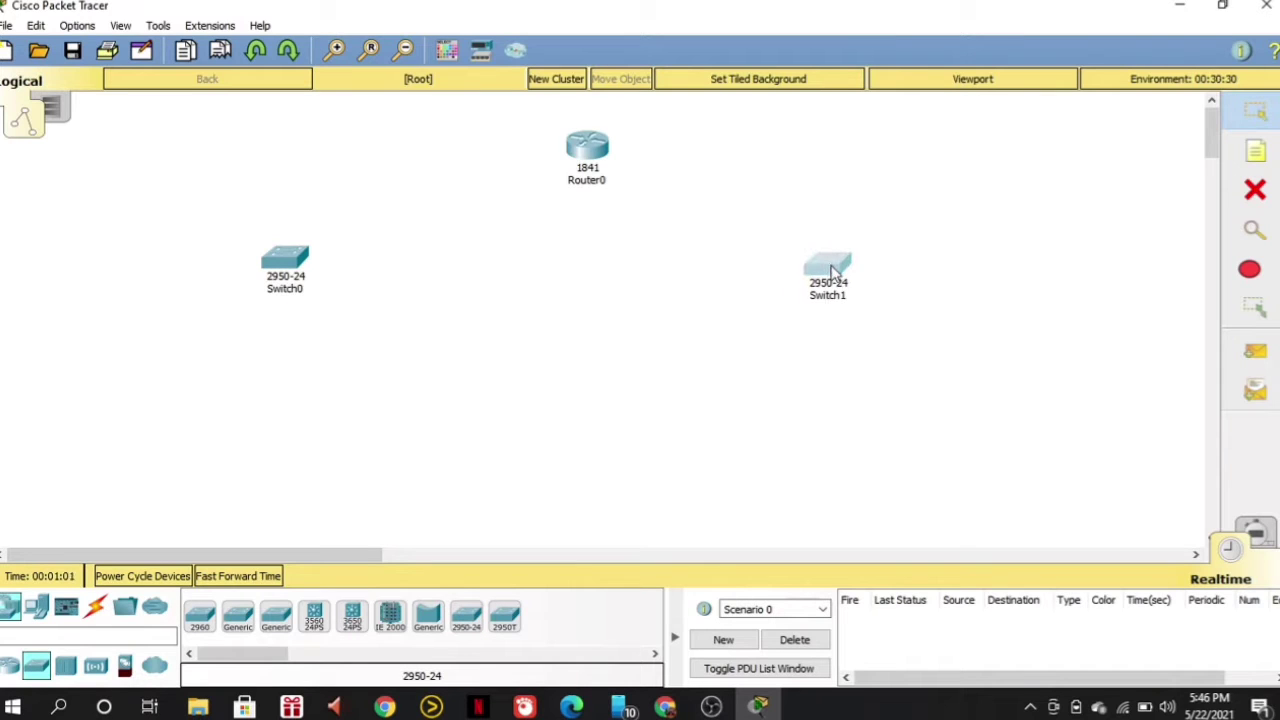
click(37, 608)
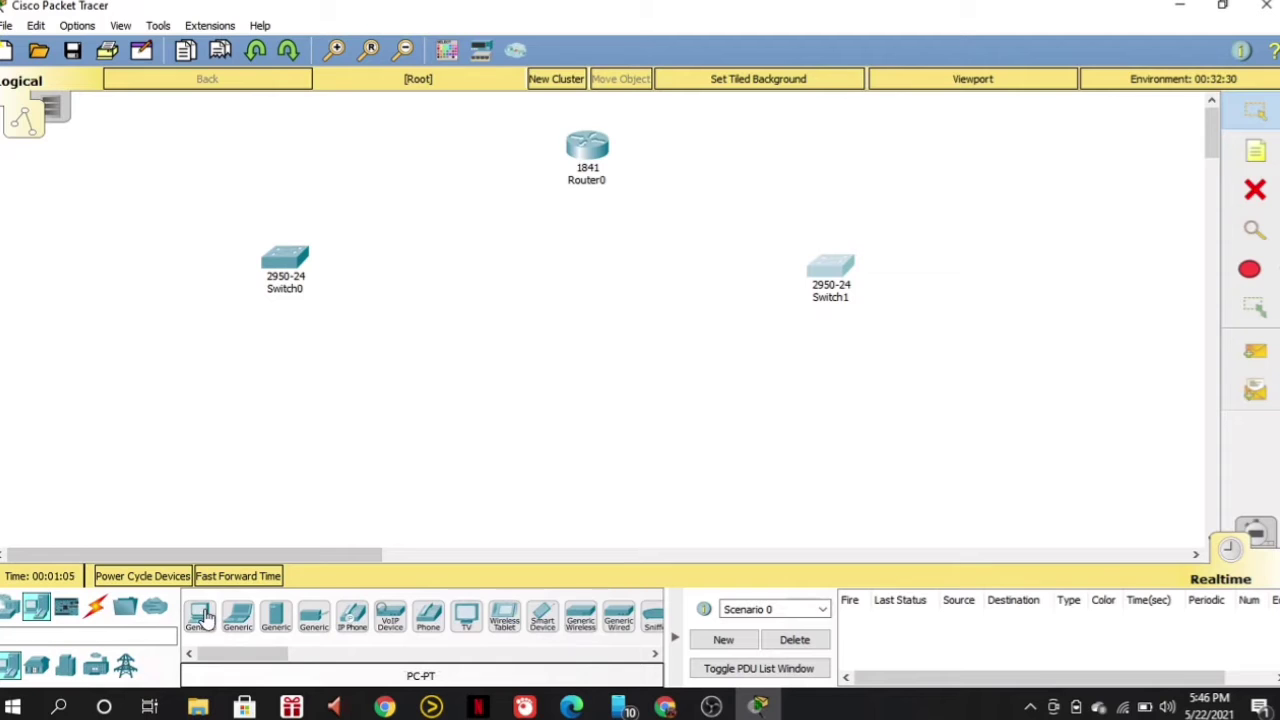
drag(204, 618, 43, 307)
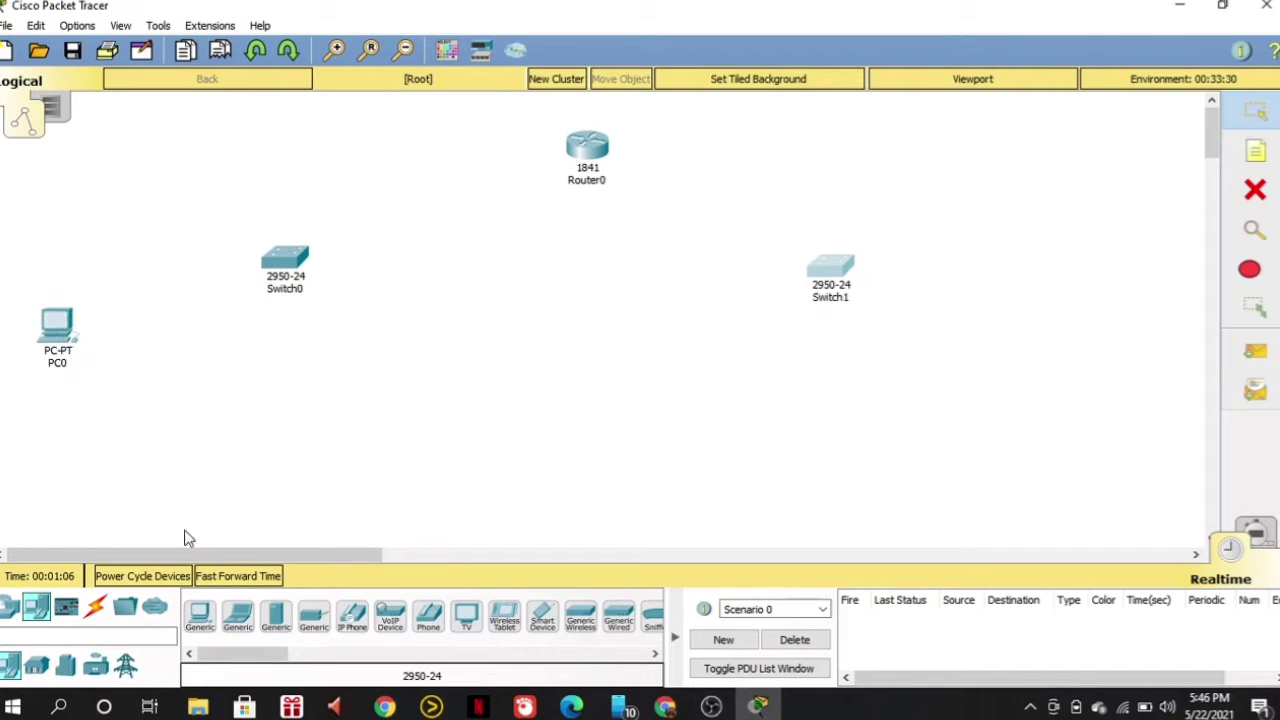
drag(200, 618, 416, 420)
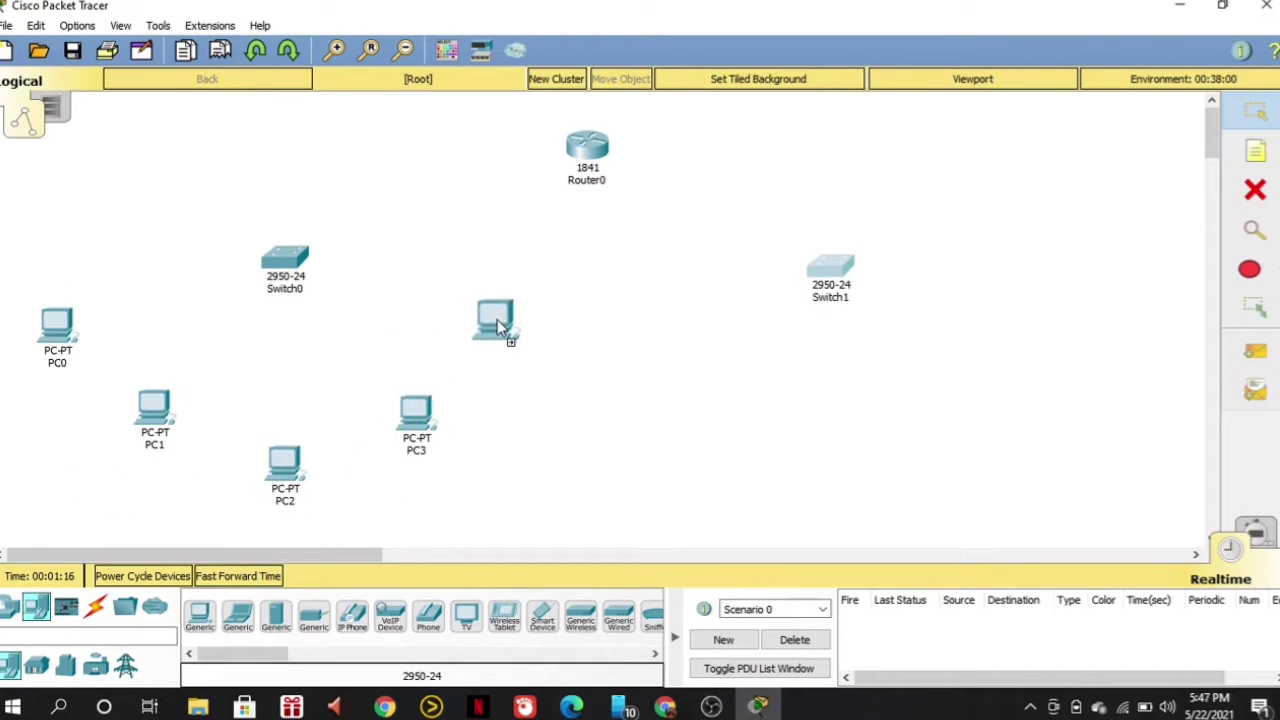
drag(497, 322, 497, 322)
Place five more generic PCs, PC5 to PC9, in an arc around Switch1.
drag(204, 618, 646, 420)
drag(204, 618, 815, 482)
click(811, 470)
click(1072, 90)
drag(204, 618, 1012, 337)
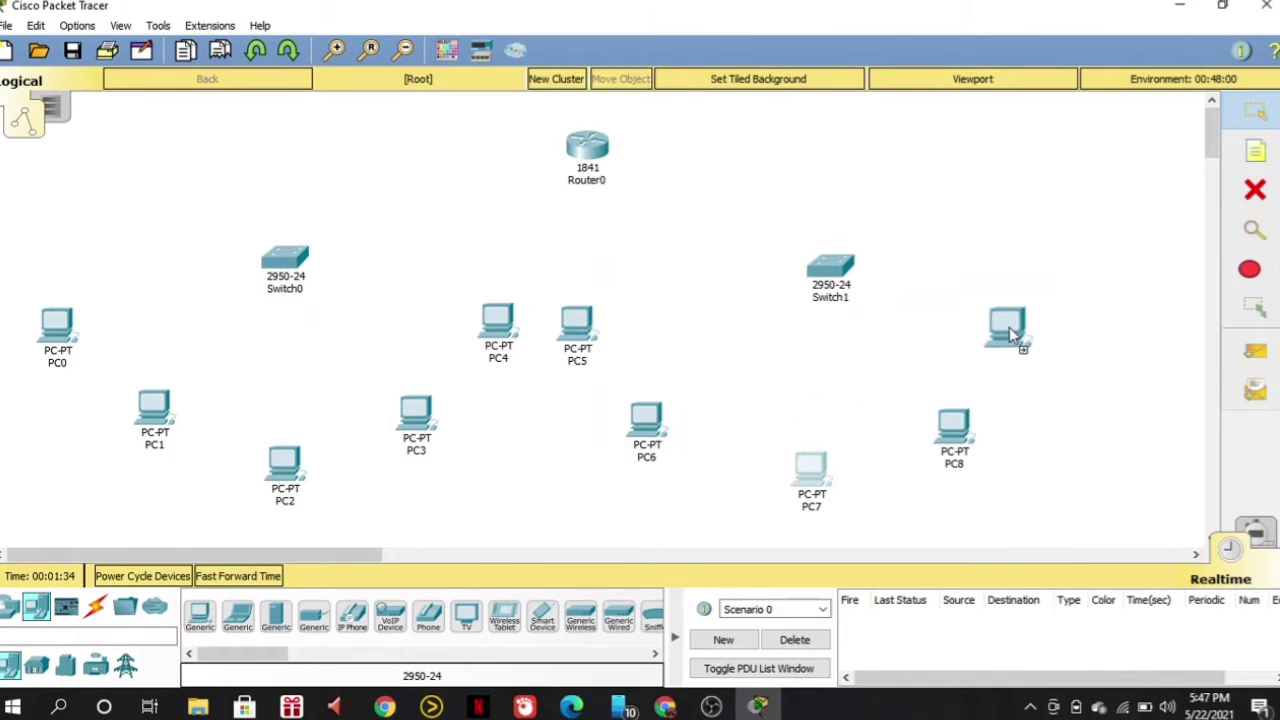
click(1012, 337)
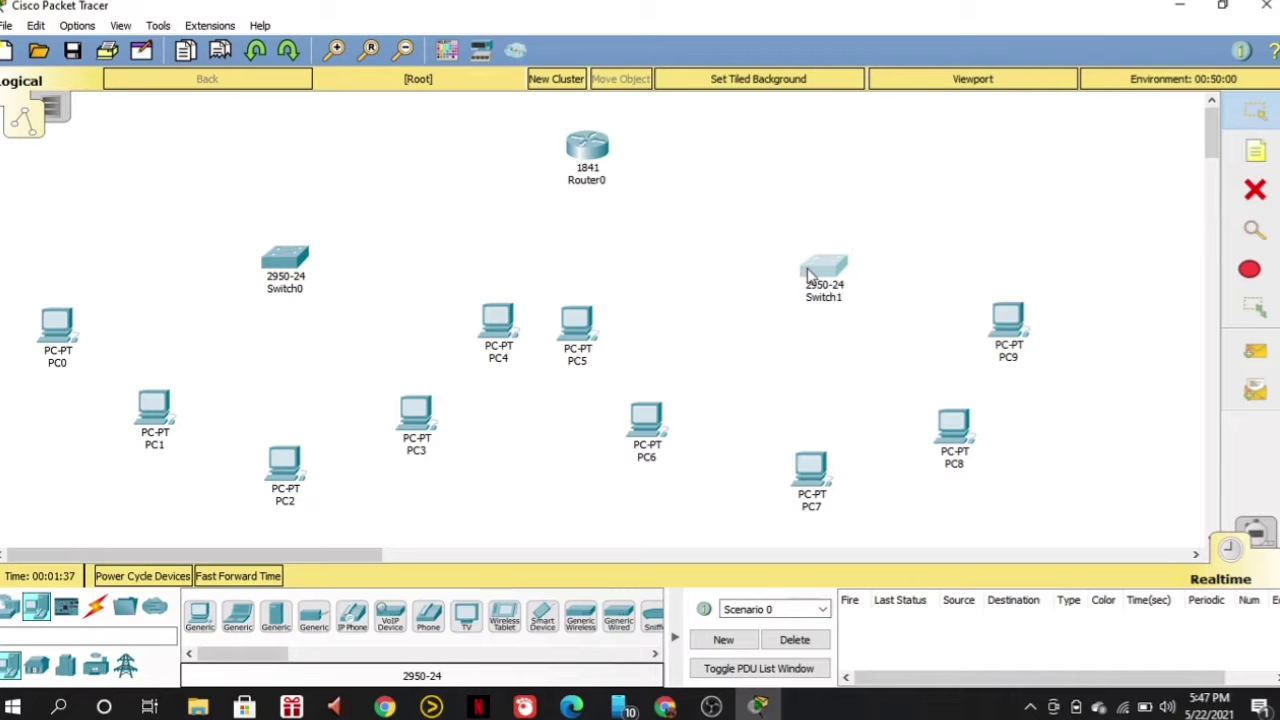
Nudge Switch1 slightly toward Switch0 and shift Router0 so it sits centred between the two switches.
drag(815, 272, 805, 272)
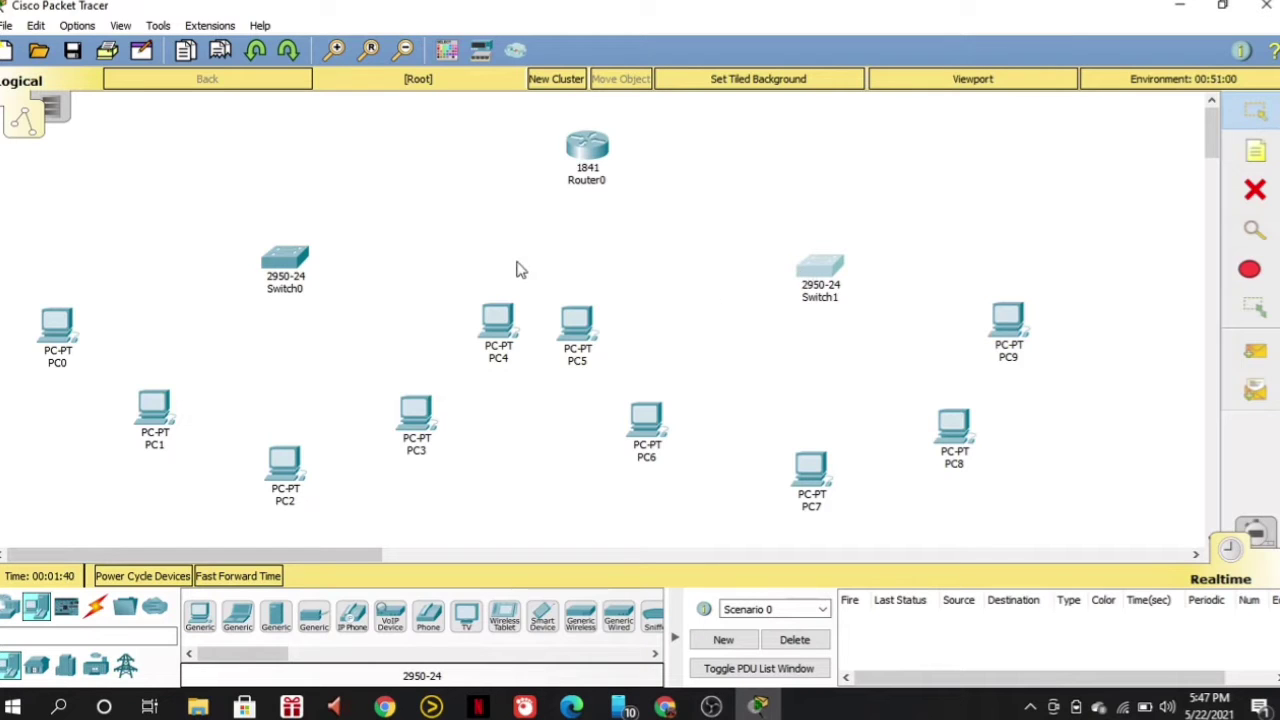
drag(588, 150, 548, 153)
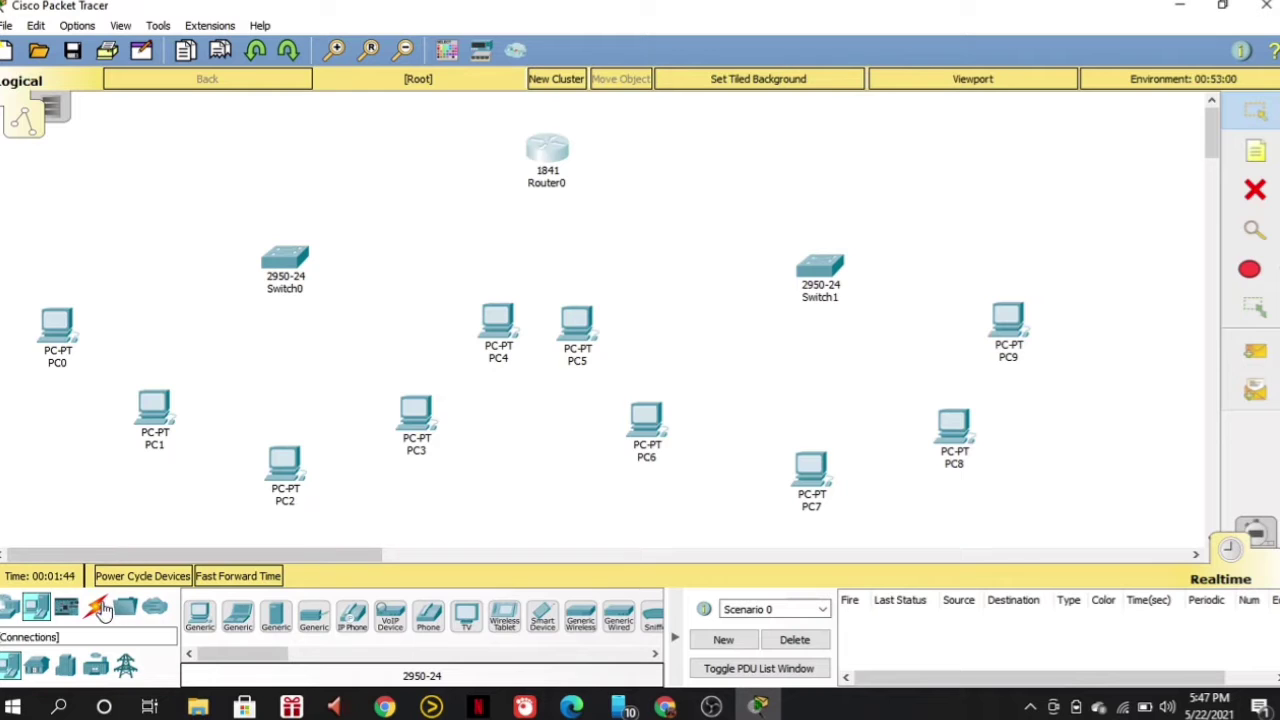
Connect Router0 FastEthernet0/0 to Switch0 FastEthernet0/1 with a copper straight-through cable.
click(104, 610)
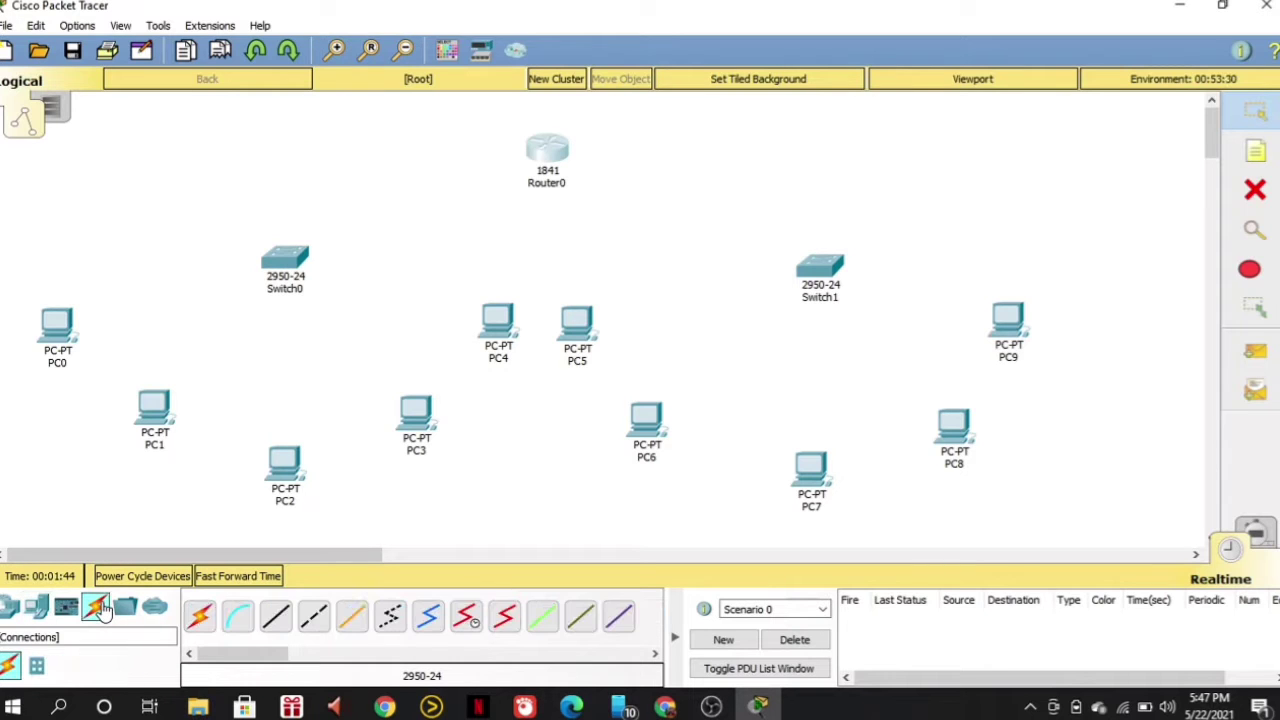
click(277, 618)
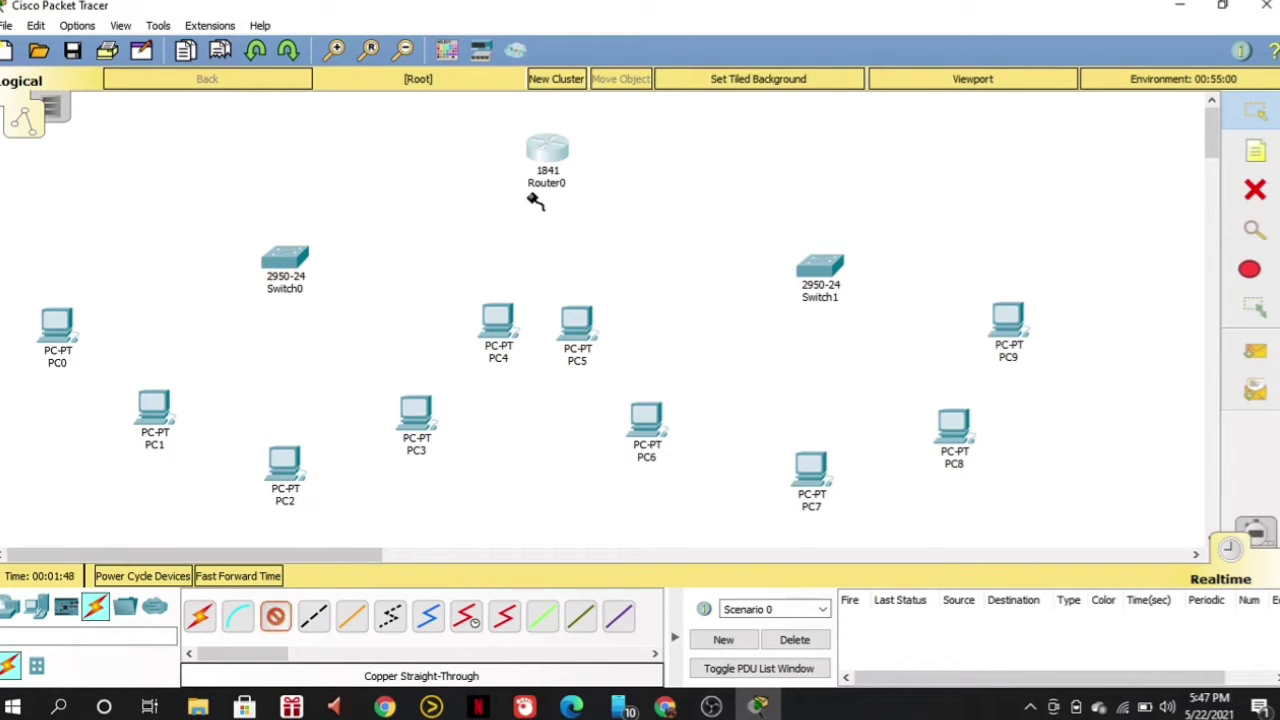
click(547, 150)
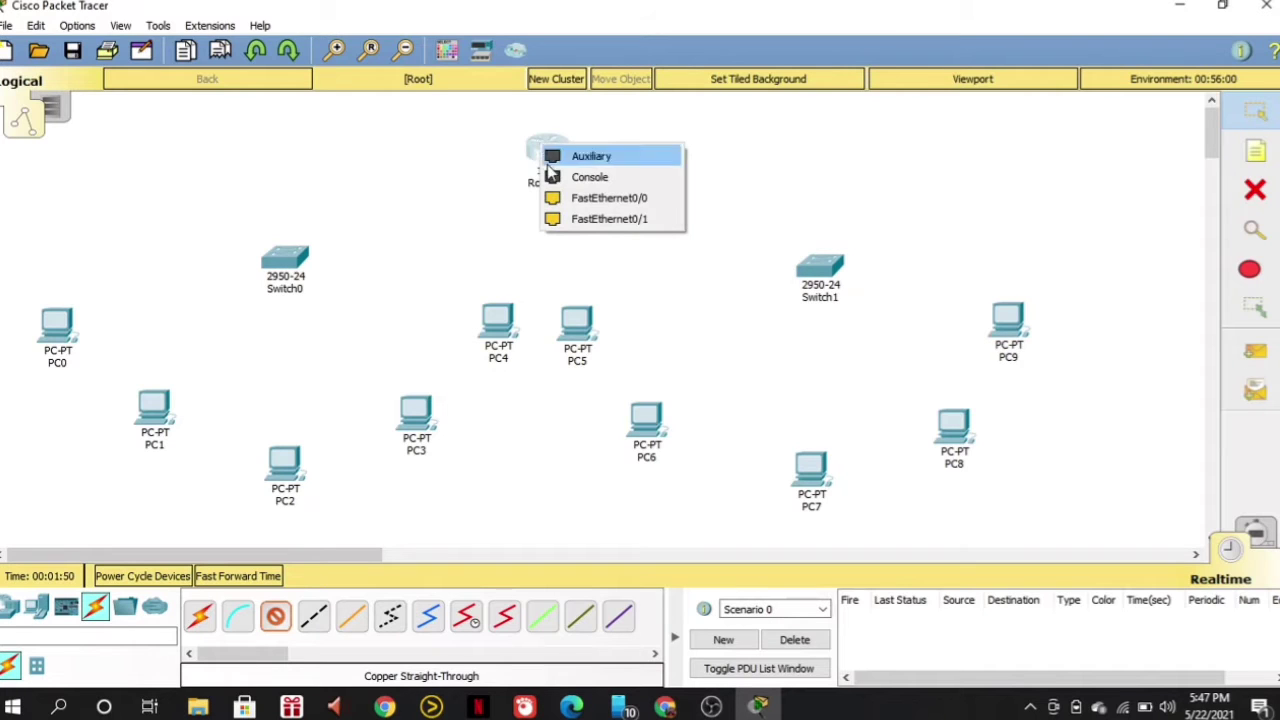
click(567, 200)
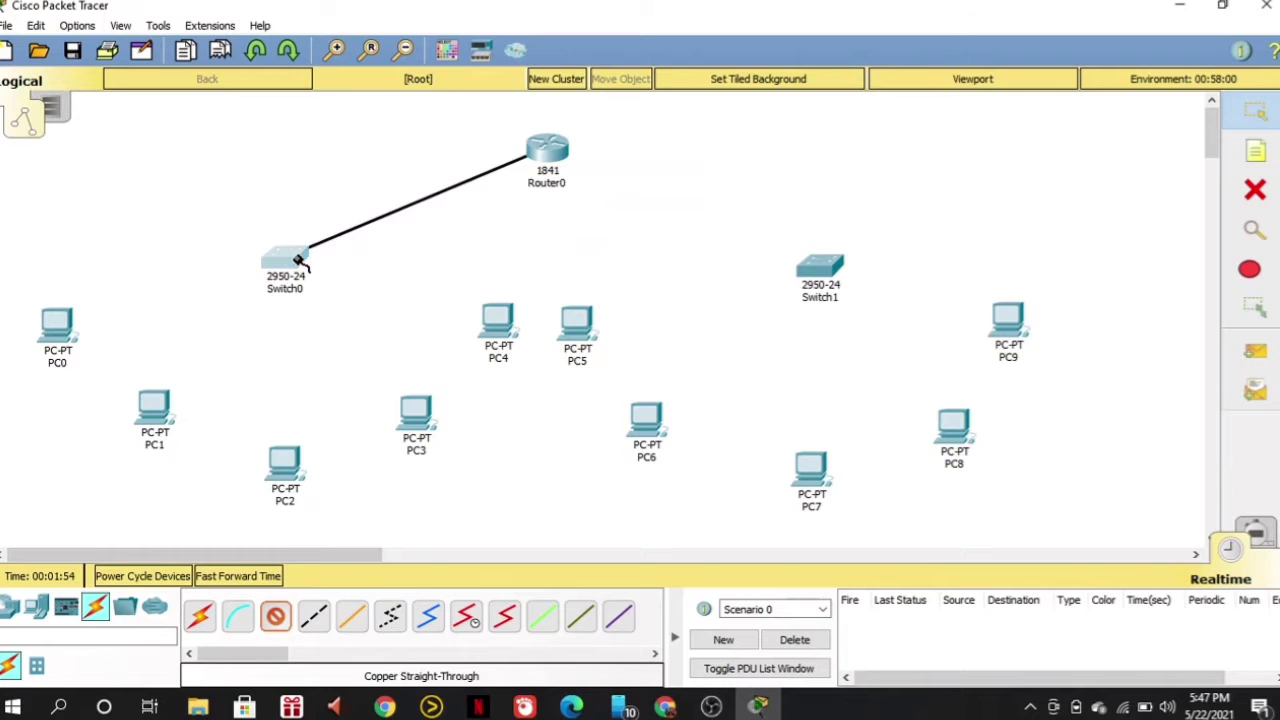
click(290, 260)
click(363, 32)
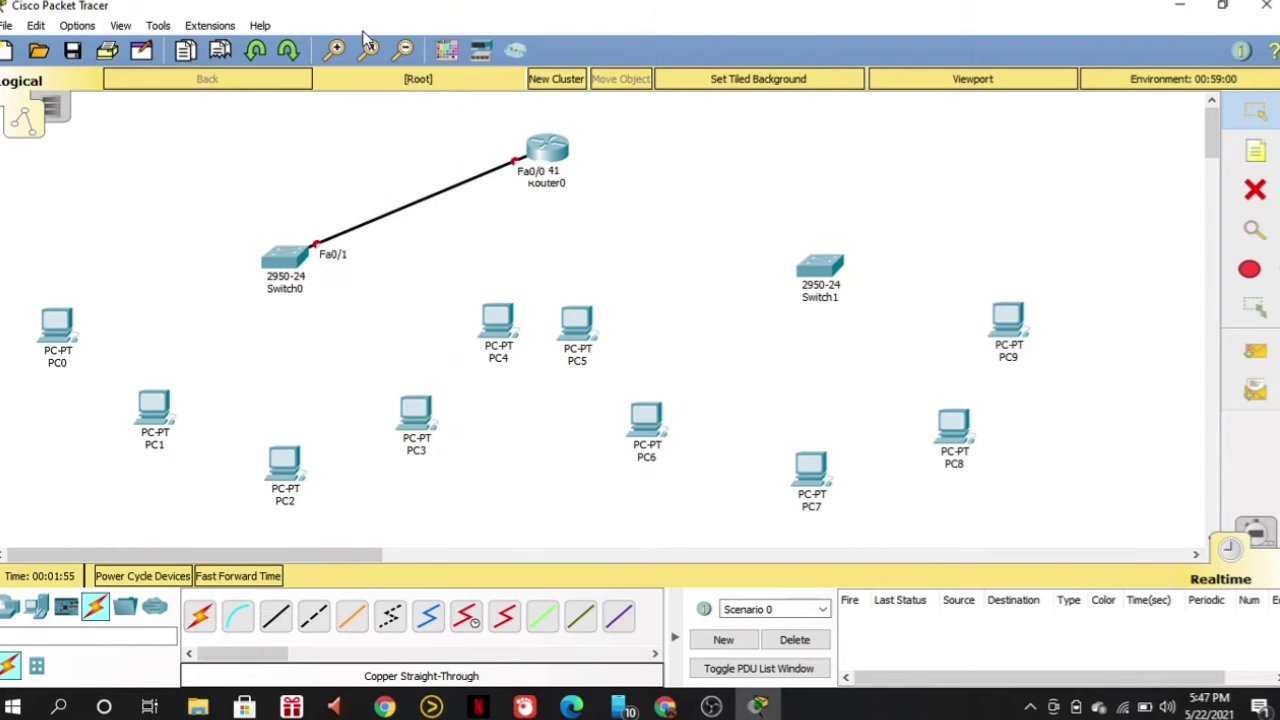
Connect Switch0 FastEthernet0/2 to PC0 FastEthernet0 with a copper straight-through cable.
click(279, 620)
click(283, 262)
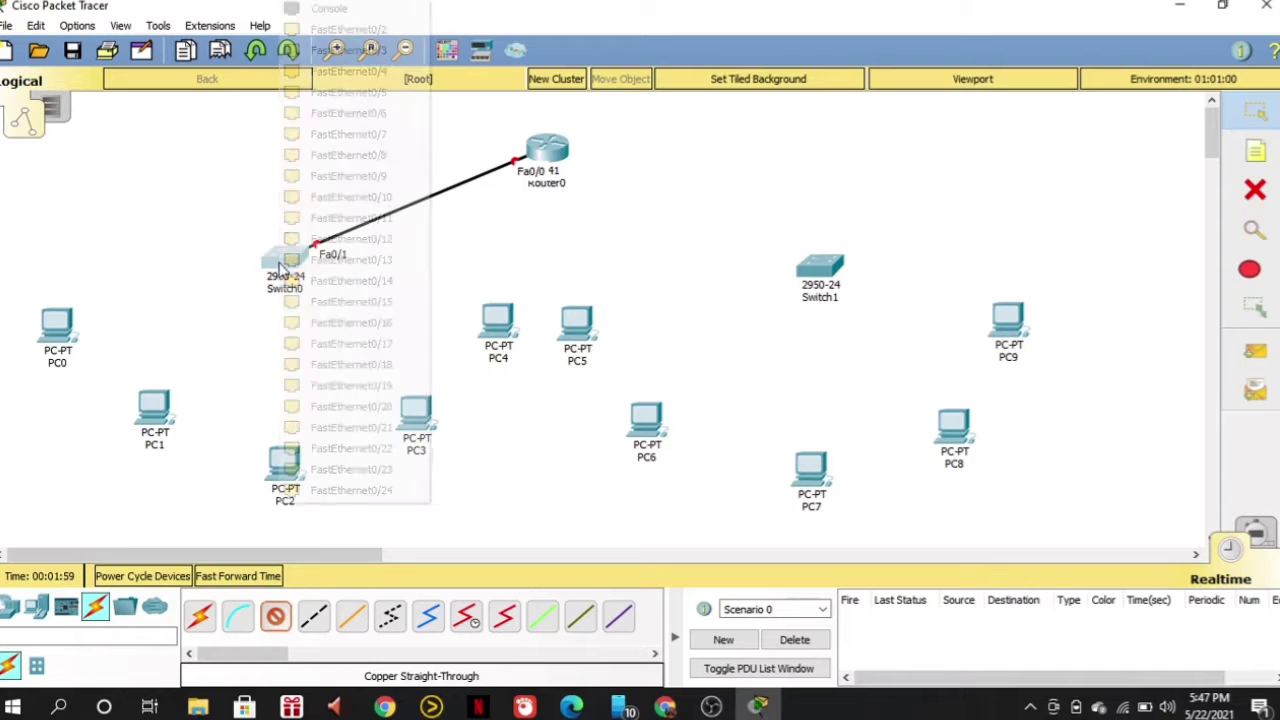
click(341, 31)
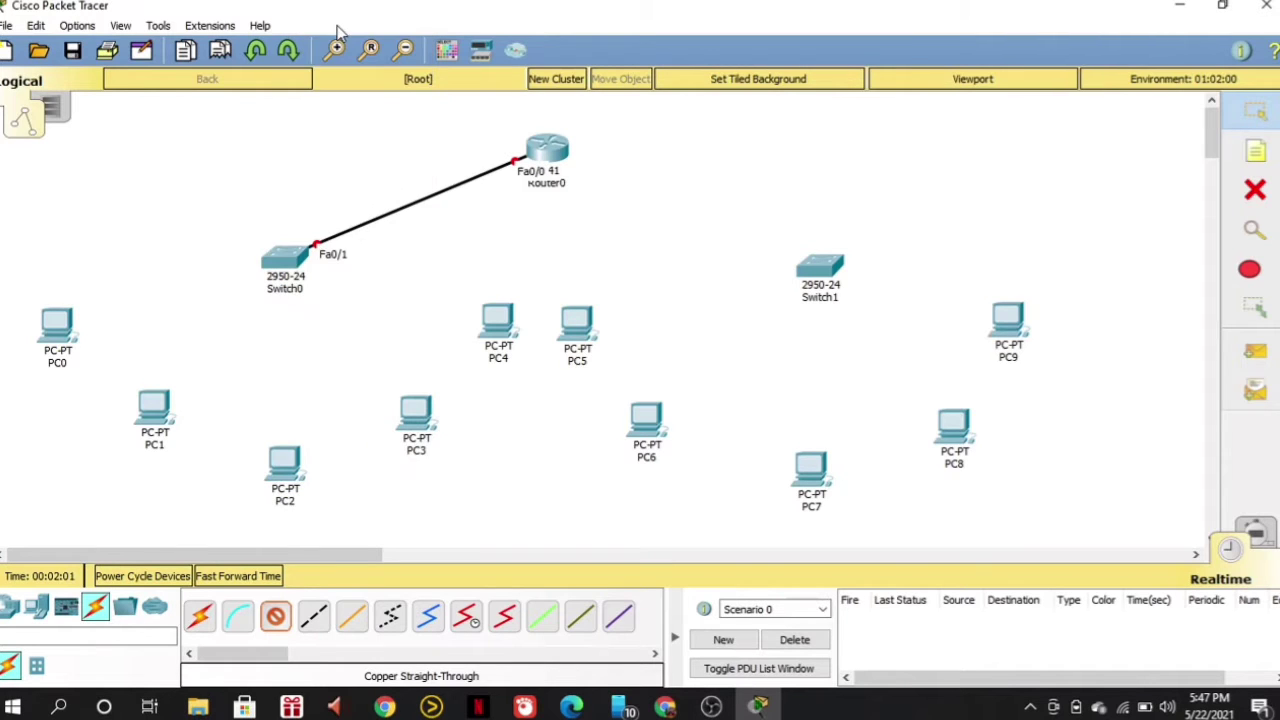
click(57, 322)
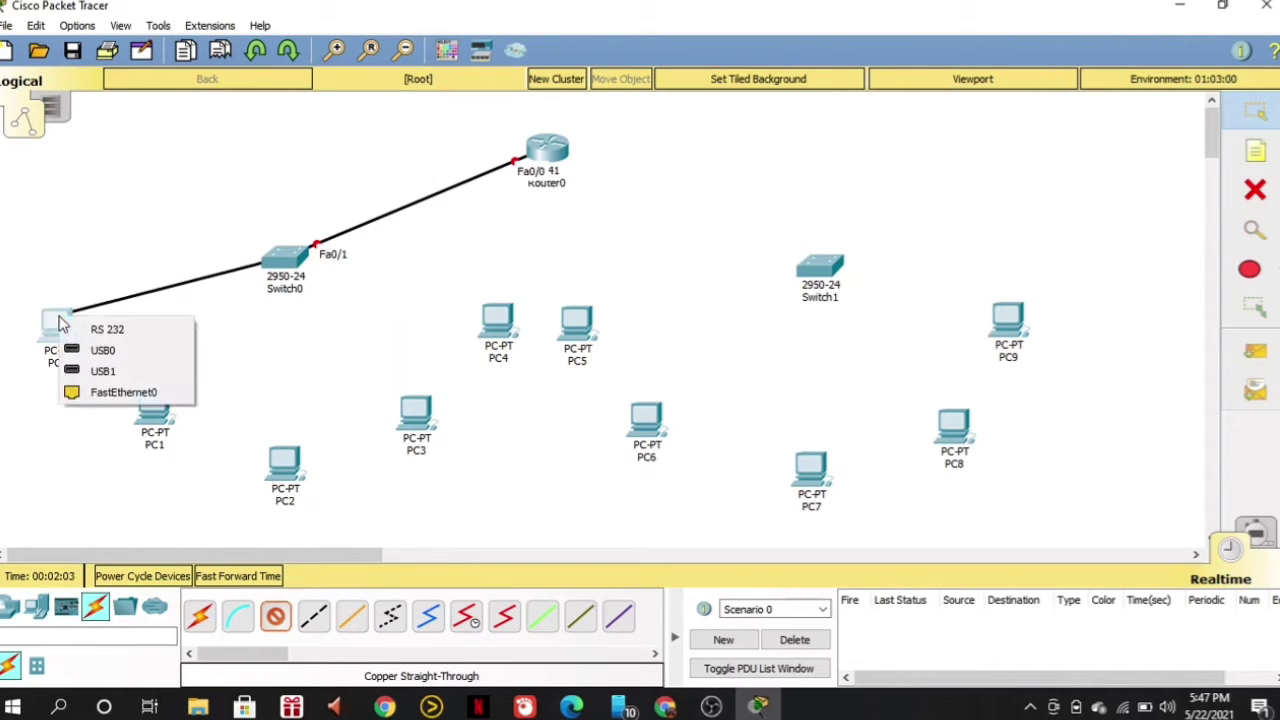
click(94, 393)
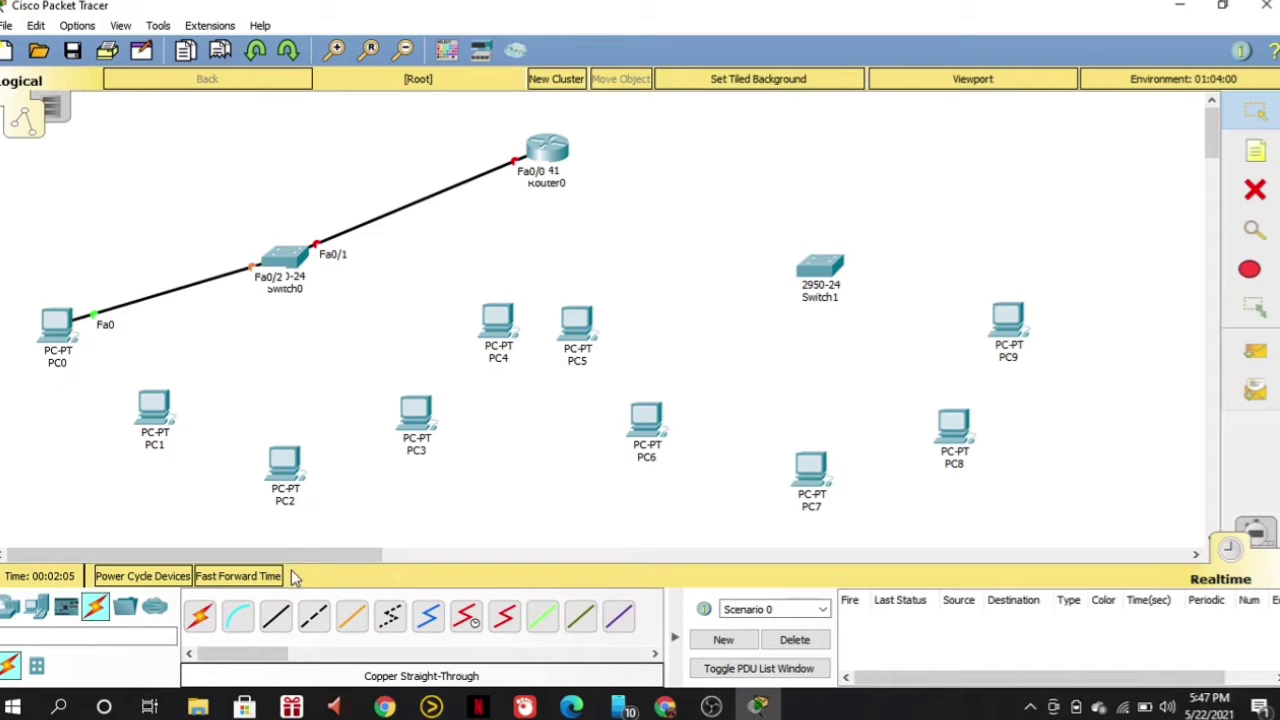
Connect Switch0 FastEthernet0/3 to PC1 FastEthernet0 with a copper straight-through cable.
click(279, 616)
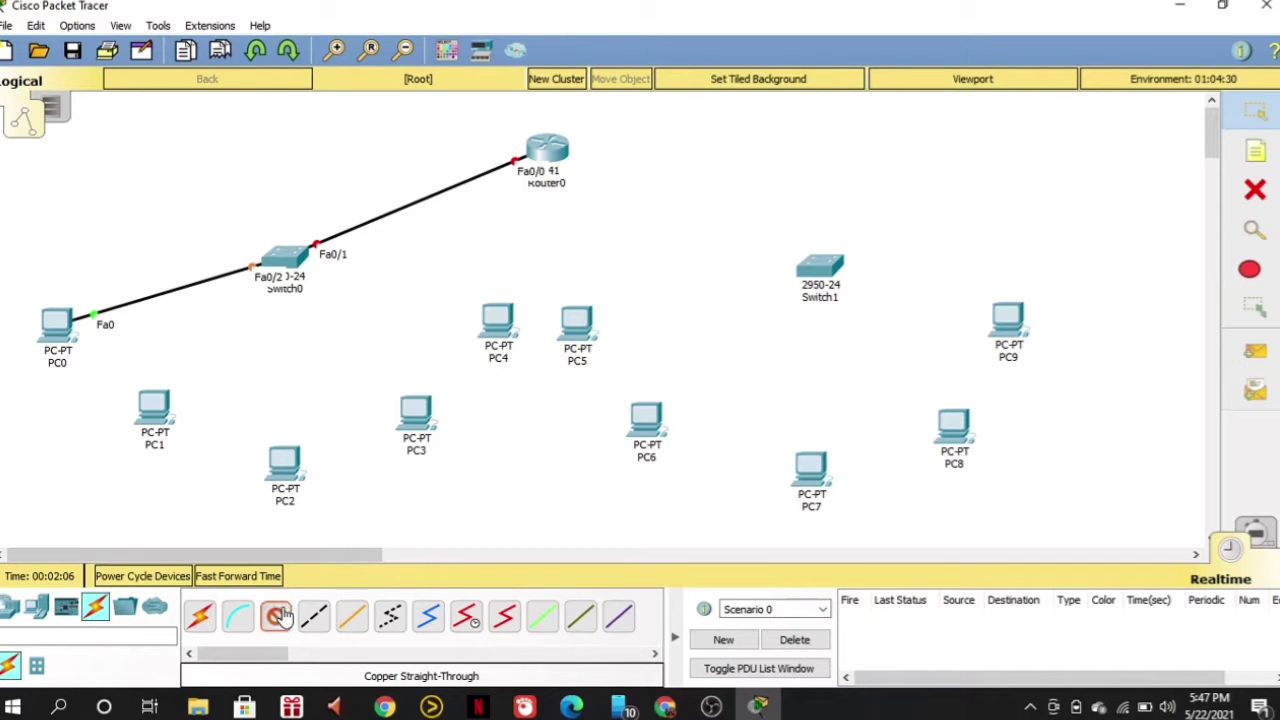
click(290, 256)
click(330, 63)
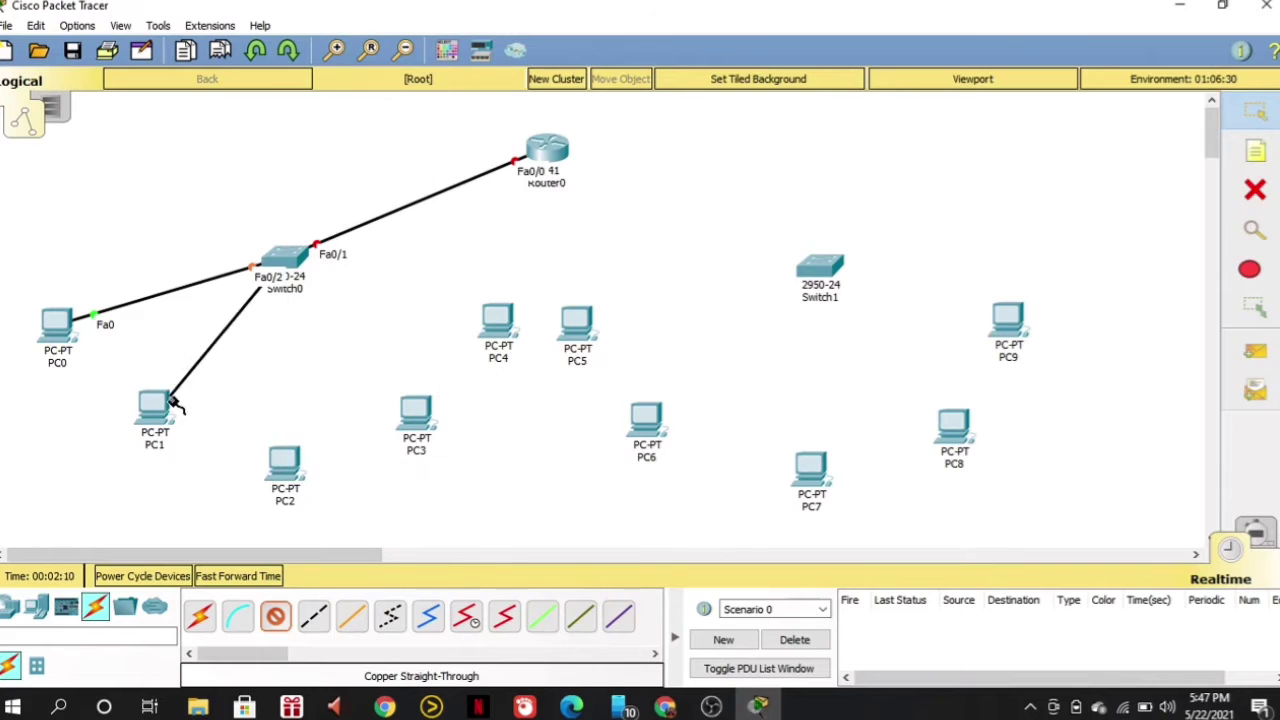
click(150, 402)
click(185, 476)
Connect Switch0 FastEthernet0/4 to PC2 FastEthernet0 with a copper straight-through cable.
click(279, 616)
click(292, 260)
click(340, 293)
click(284, 462)
click(320, 486)
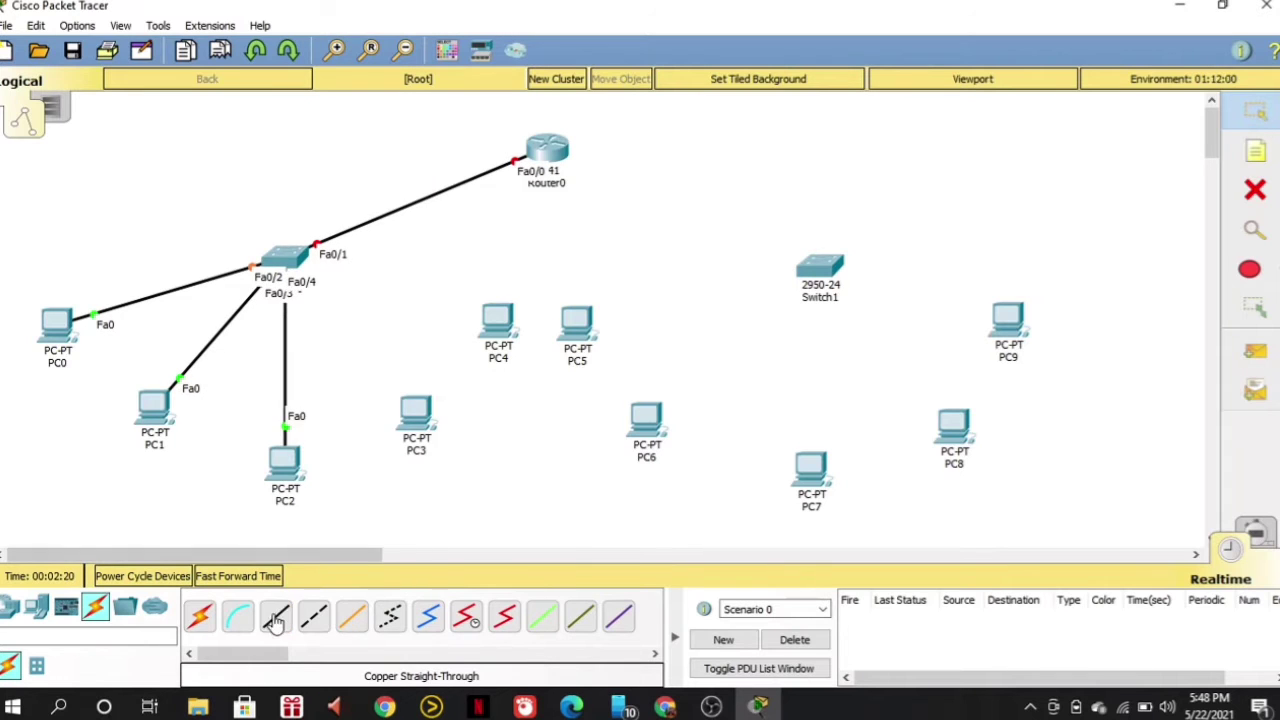
Connect Switch0 FastEthernet0/5 to PC3 FastEthernet0 with a copper straight-through cable.
click(279, 616)
click(292, 260)
click(320, 293)
click(412, 395)
click(455, 483)
Connect Switch0 FastEthernet0/6 to PC4 FastEthernet0 with a copper straight-through cable.
click(279, 616)
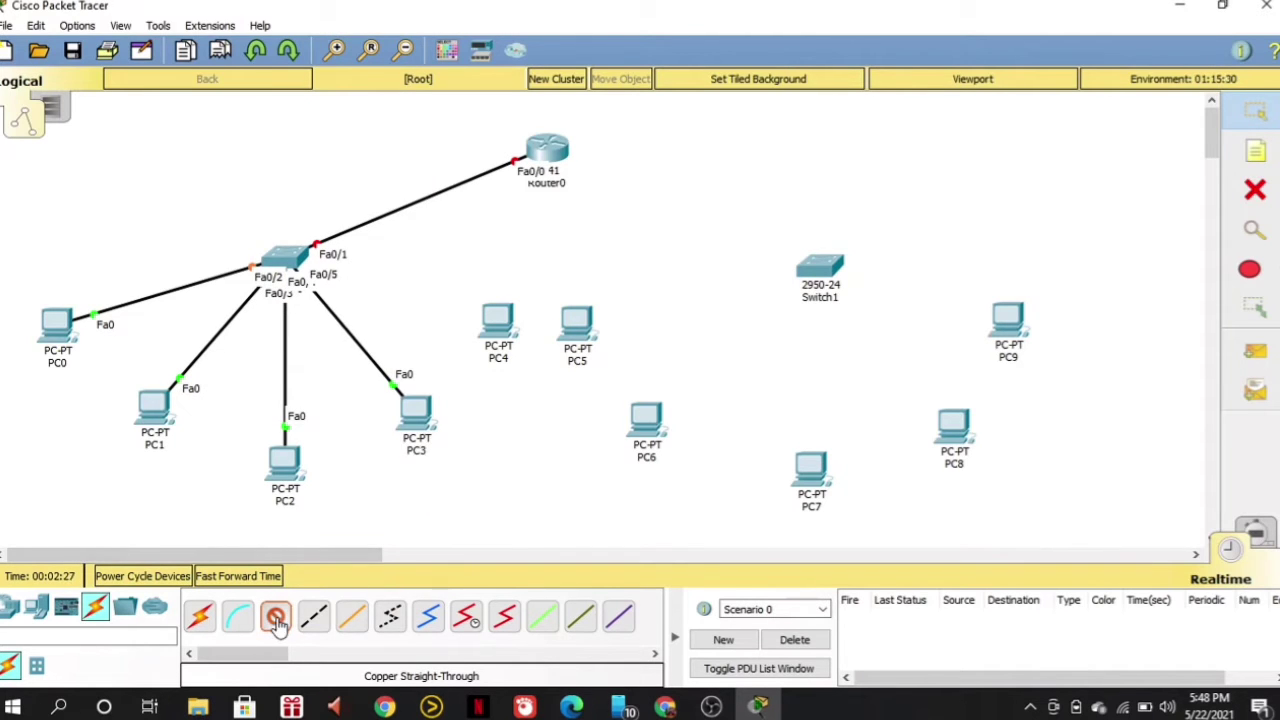
click(292, 260)
click(340, 314)
click(490, 322)
click(523, 403)
Connect Router0 FastEthernet0/1 to Switch1 FastEthernet0/1 with a copper straight-through cable.
click(275, 616)
click(540, 155)
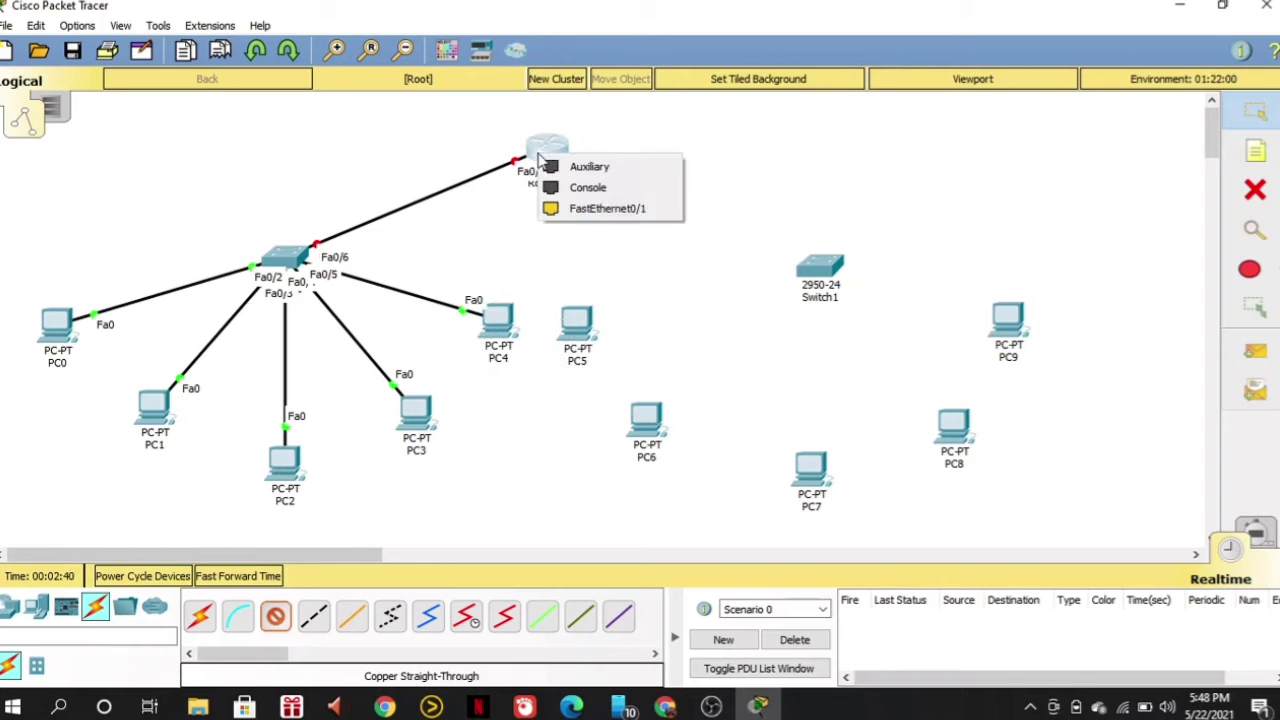
click(590, 209)
click(815, 265)
click(875, 29)
Connect Switch1 FastEthernet0/2 to PC5 FastEthernet0 with a copper straight-through cable.
click(275, 616)
click(815, 265)
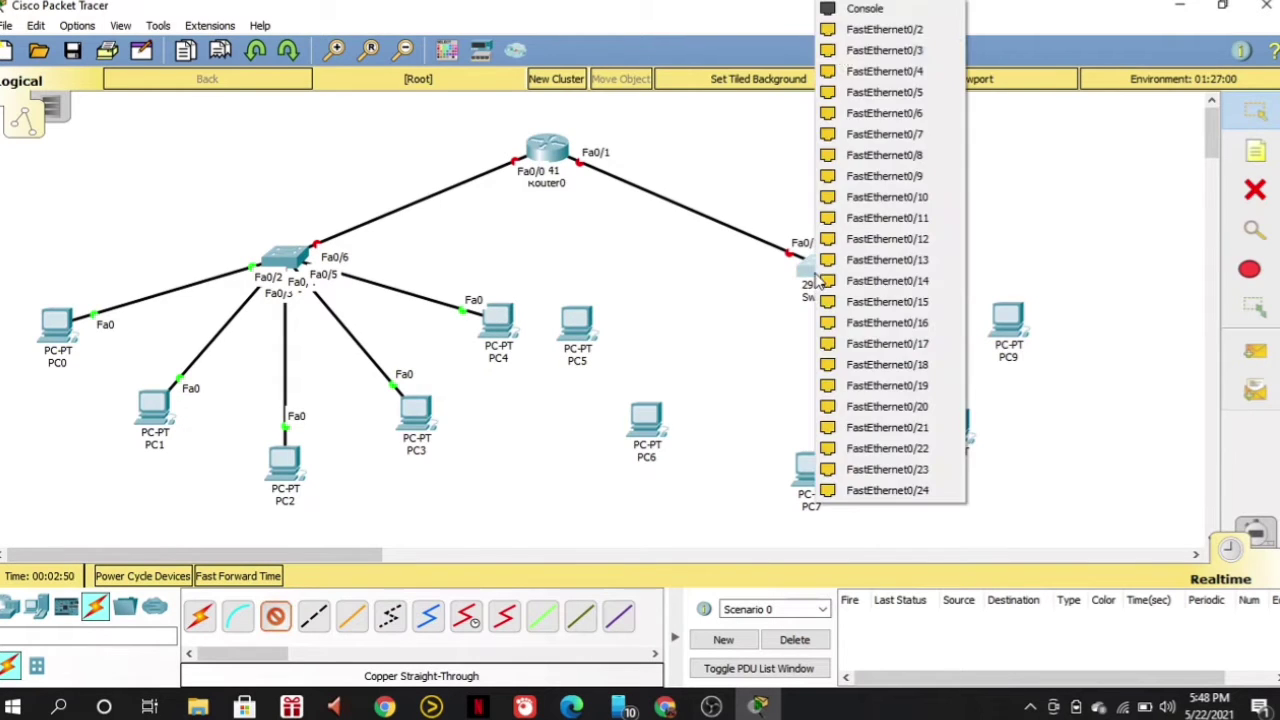
click(843, 38)
click(577, 322)
click(620, 395)
Connect Switch1 FastEthernet0/3 to PC6 FastEthernet0 with a copper straight-through cable.
click(275, 616)
click(815, 265)
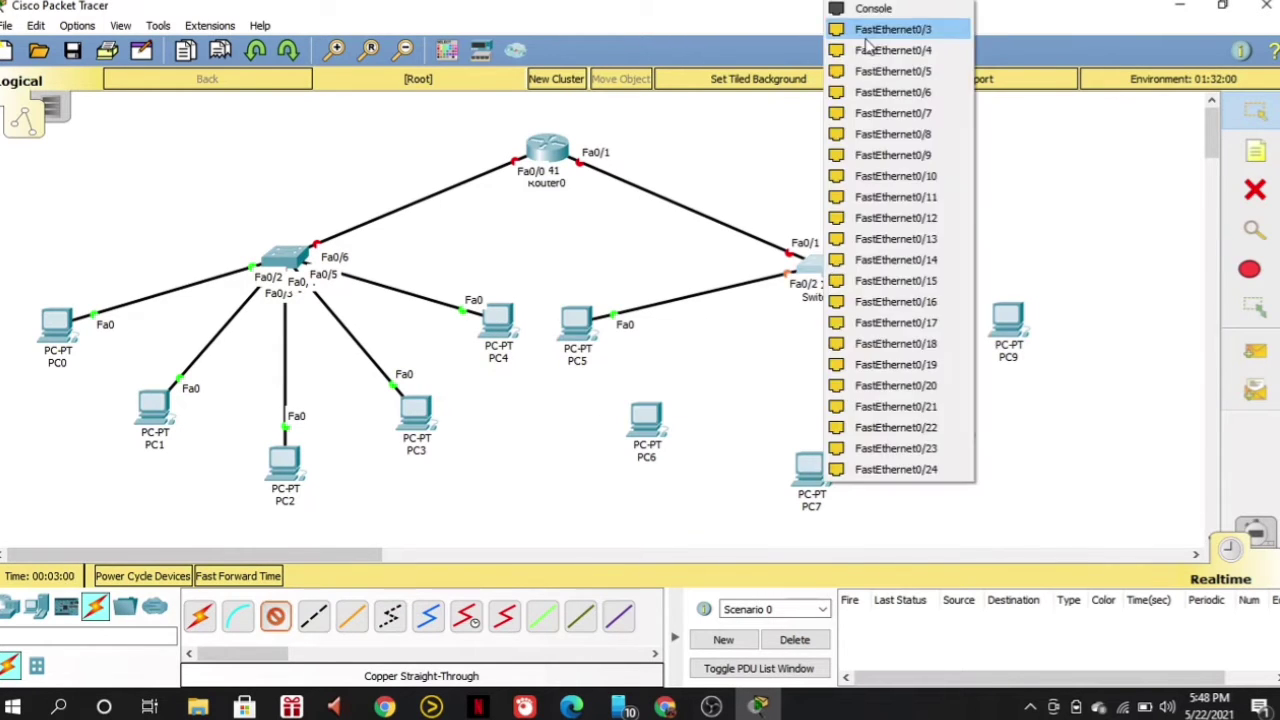
click(880, 29)
click(646, 418)
click(700, 489)
Connect Switch1 FastEthernet0/4 to PC7 FastEthernet0 with a copper straight-through cable.
click(275, 616)
click(815, 265)
click(905, 29)
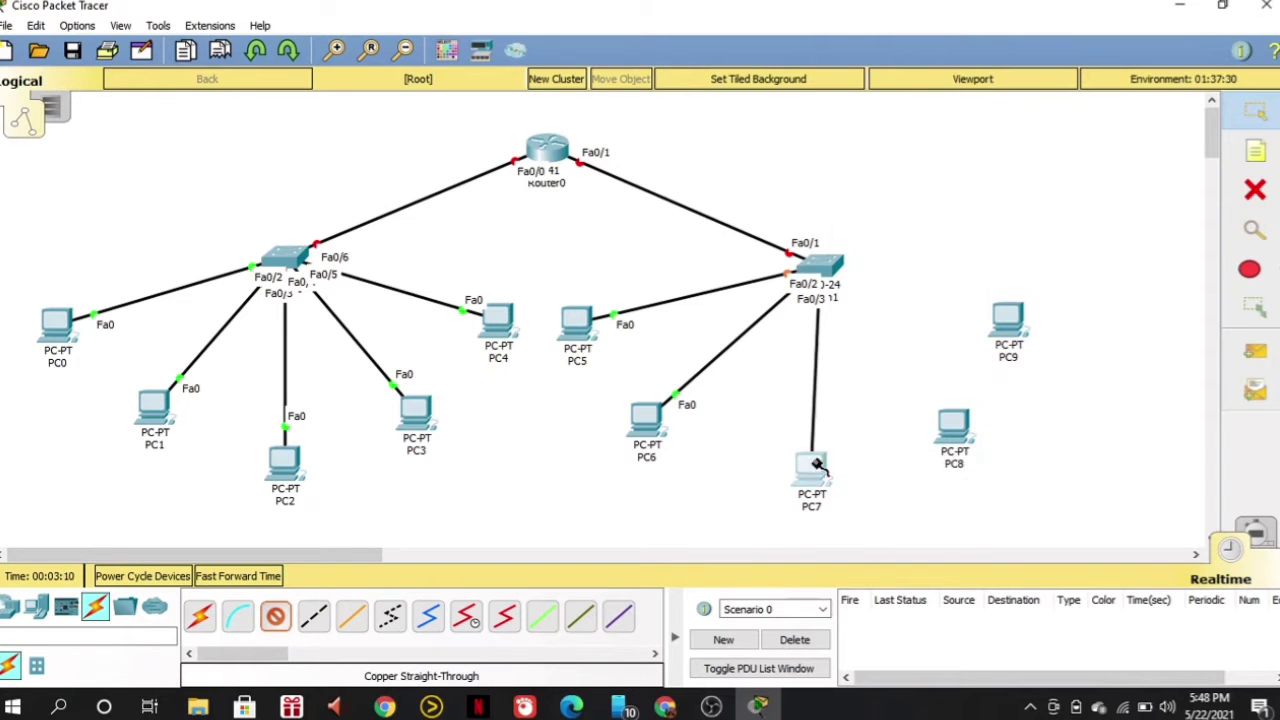
click(812, 470)
click(862, 541)
Connect Switch1 FastEthernet0/5 to PC8 FastEthernet0 with a copper straight-through cable.
click(275, 616)
click(820, 265)
click(882, 295)
click(953, 430)
click(1000, 489)
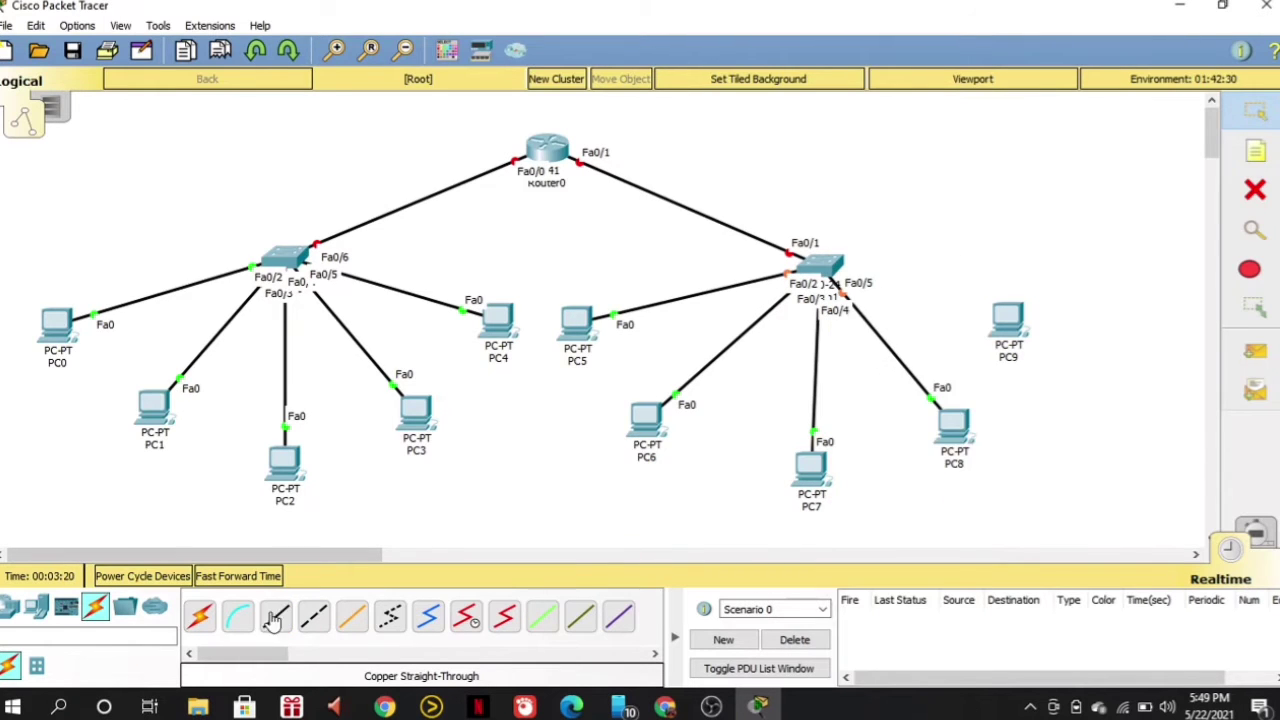
Connect Switch1 FastEthernet0/6 to PC9 FastEthernet0 with a copper straight-through cable.
click(275, 616)
click(820, 265)
click(882, 295)
click(1006, 325)
click(1048, 402)
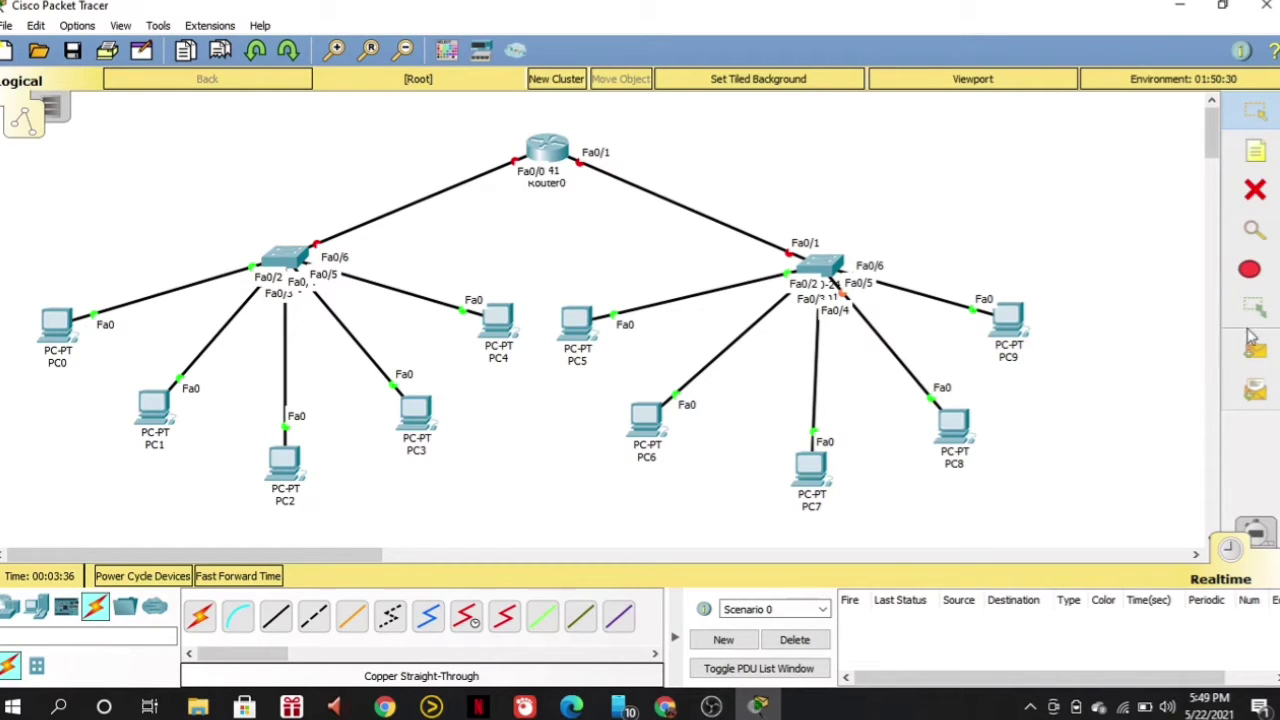
Try to send a simple PDU from PC0 to PC1.
click(1249, 352)
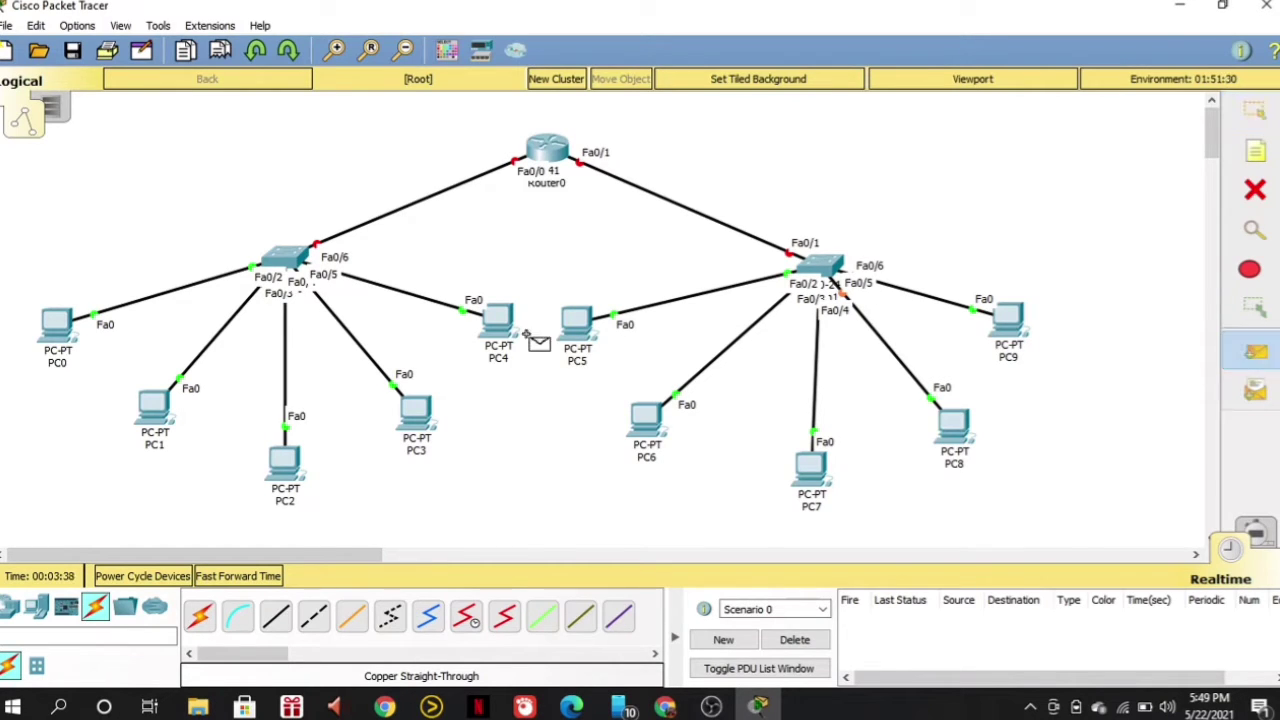
click(47, 333)
click(152, 415)
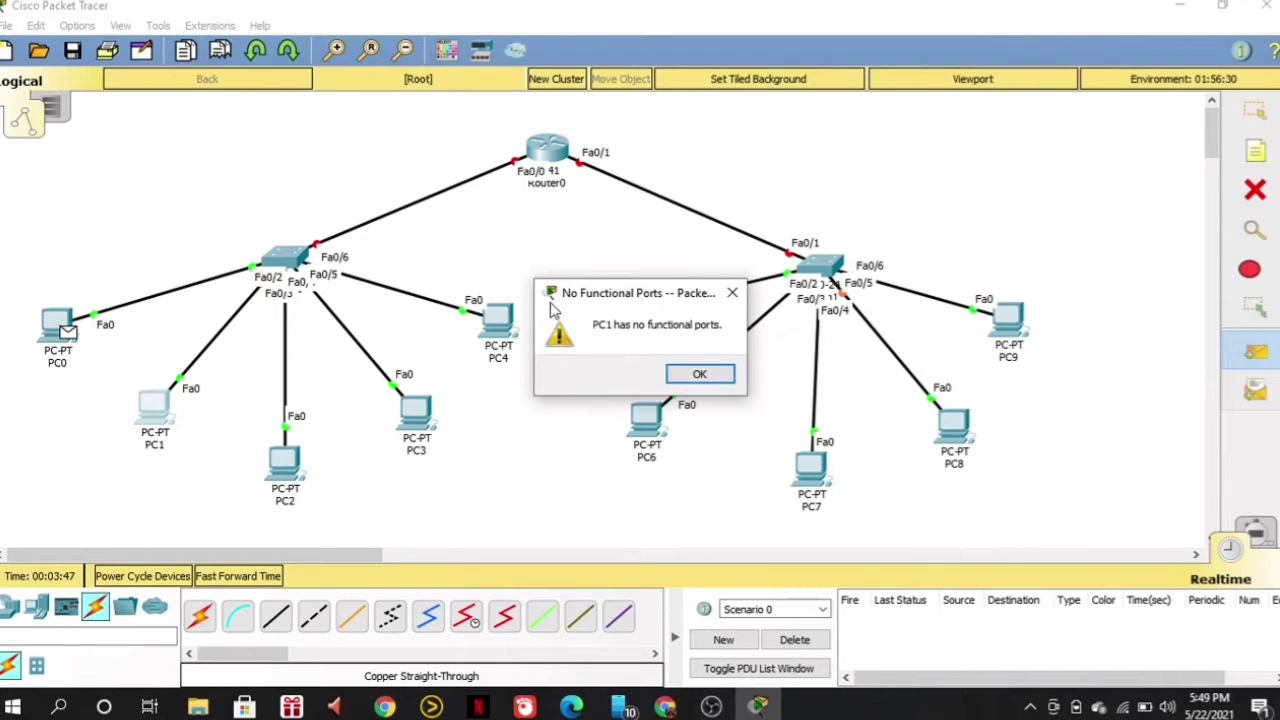
click(697, 373)
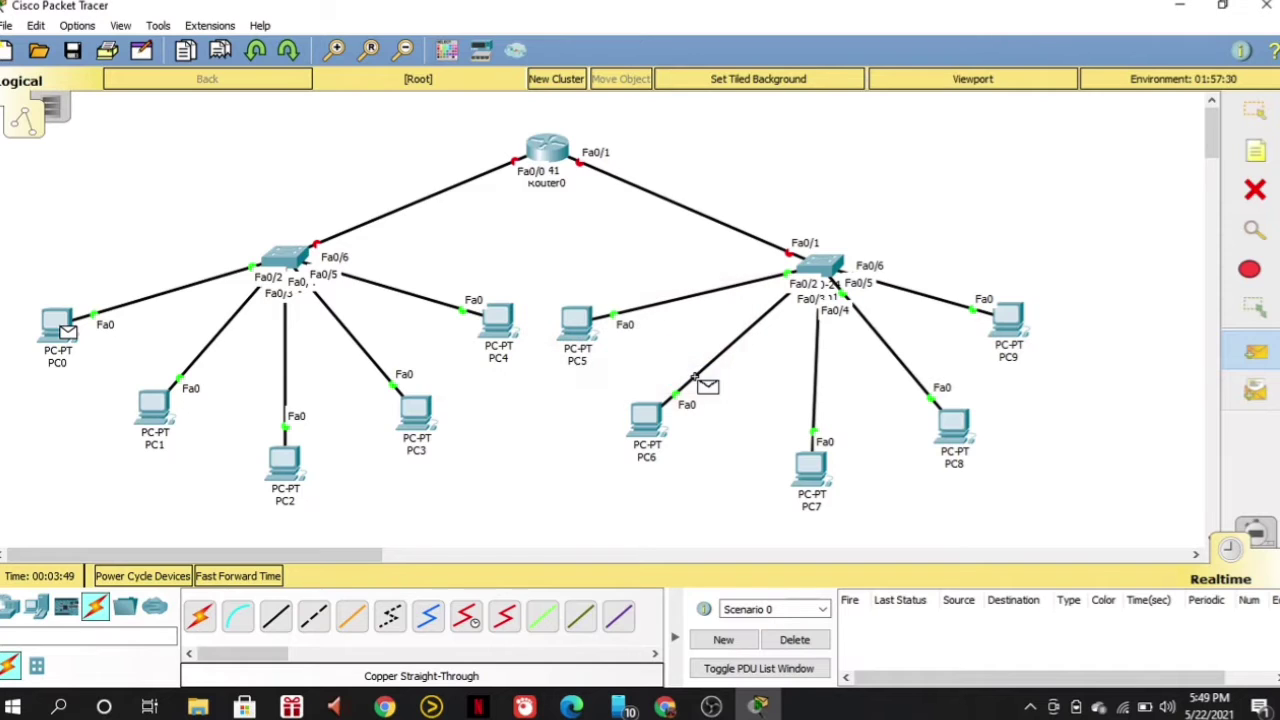
click(1250, 118)
Place a note reading 192.168.30.254 just above Switch0.
click(1256, 150)
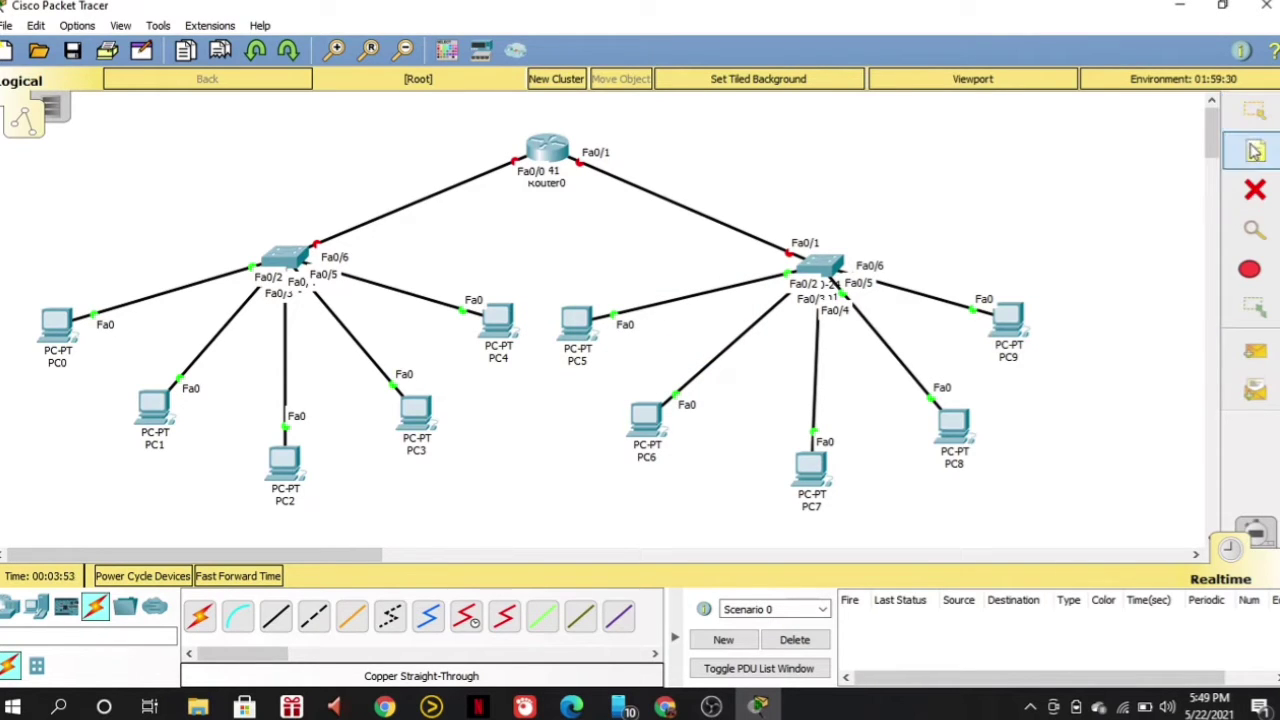
click(248, 219)
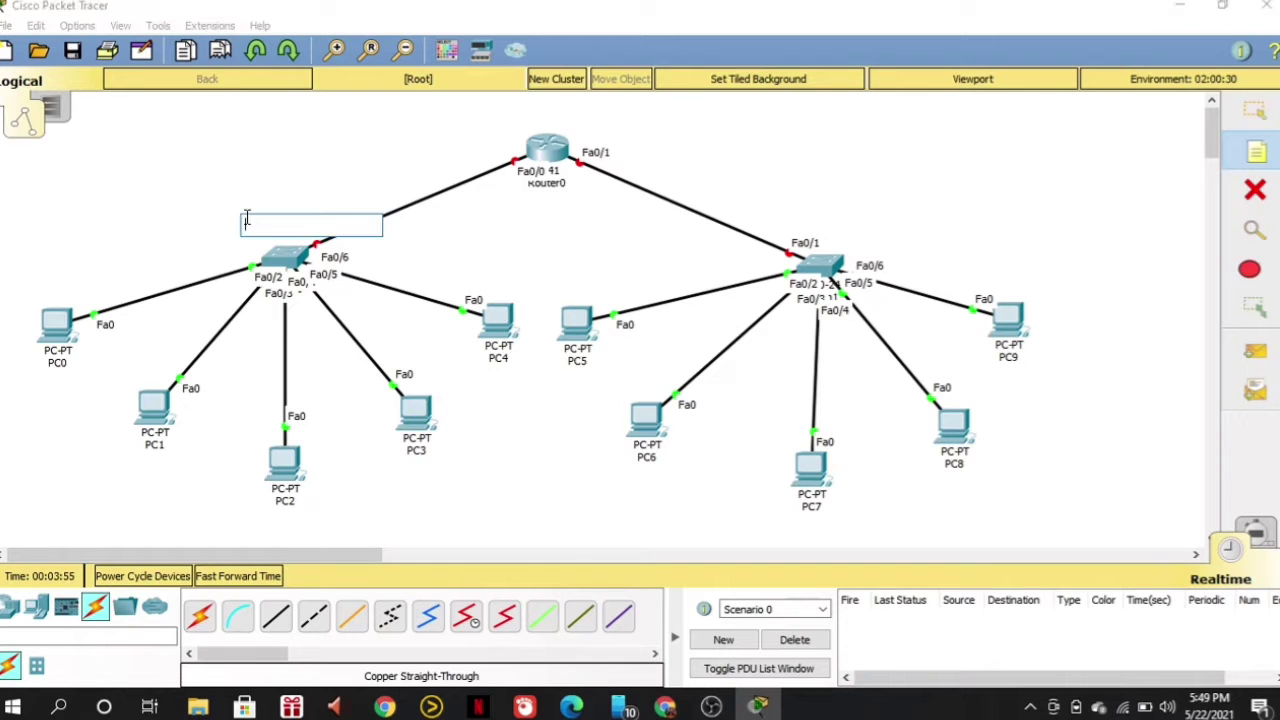
text(192.168.30.254)
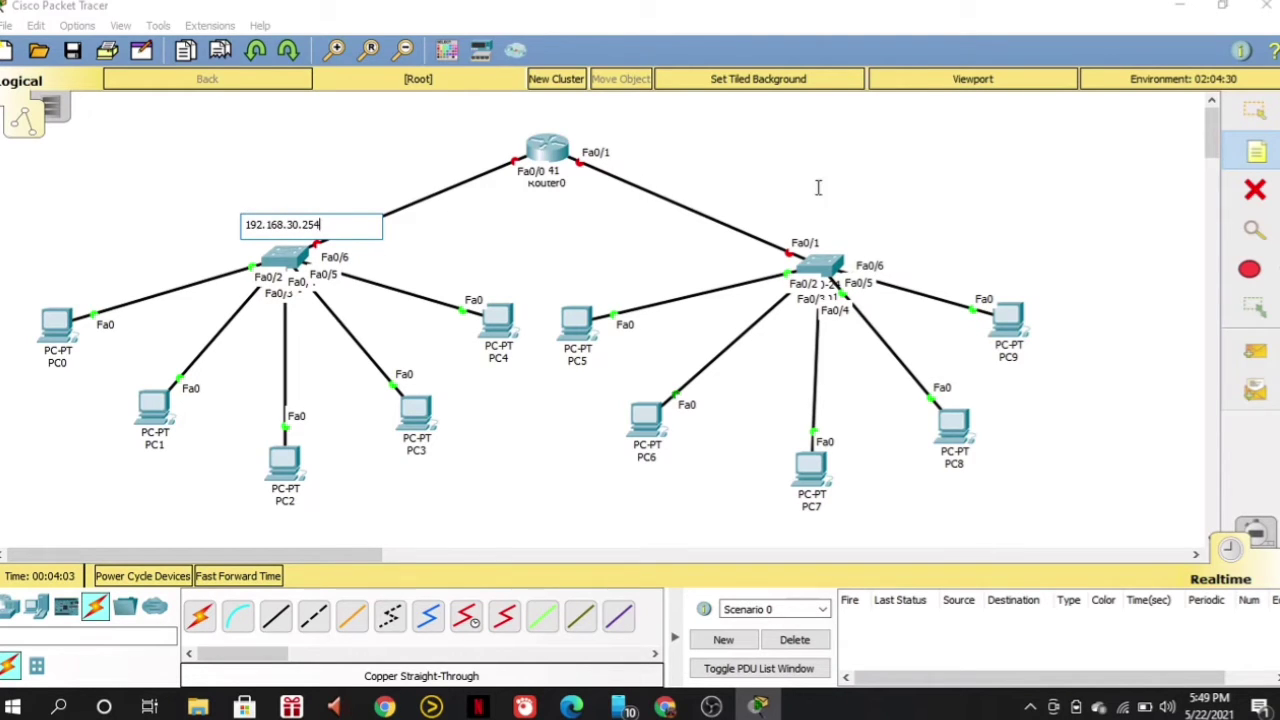
Place a note reading 192.168.18.254 just above Switch1, clear of its Fa0/1 port label.
click(791, 224)
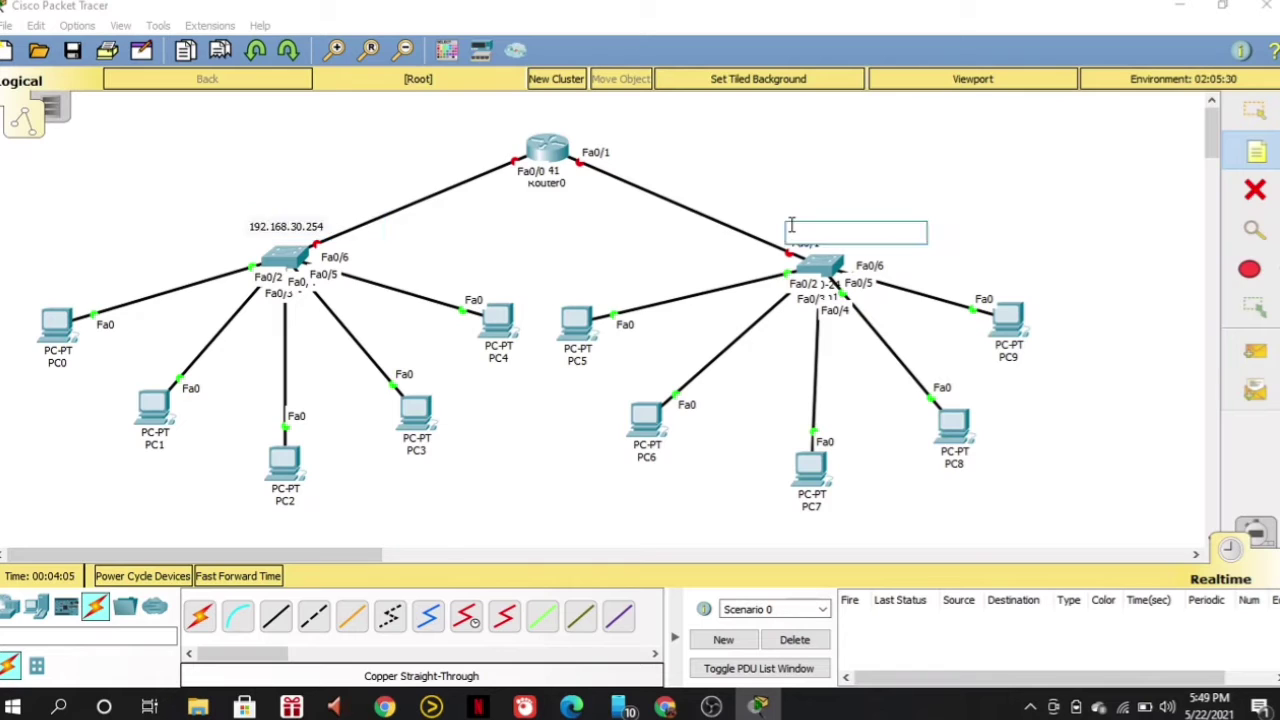
text(192.)
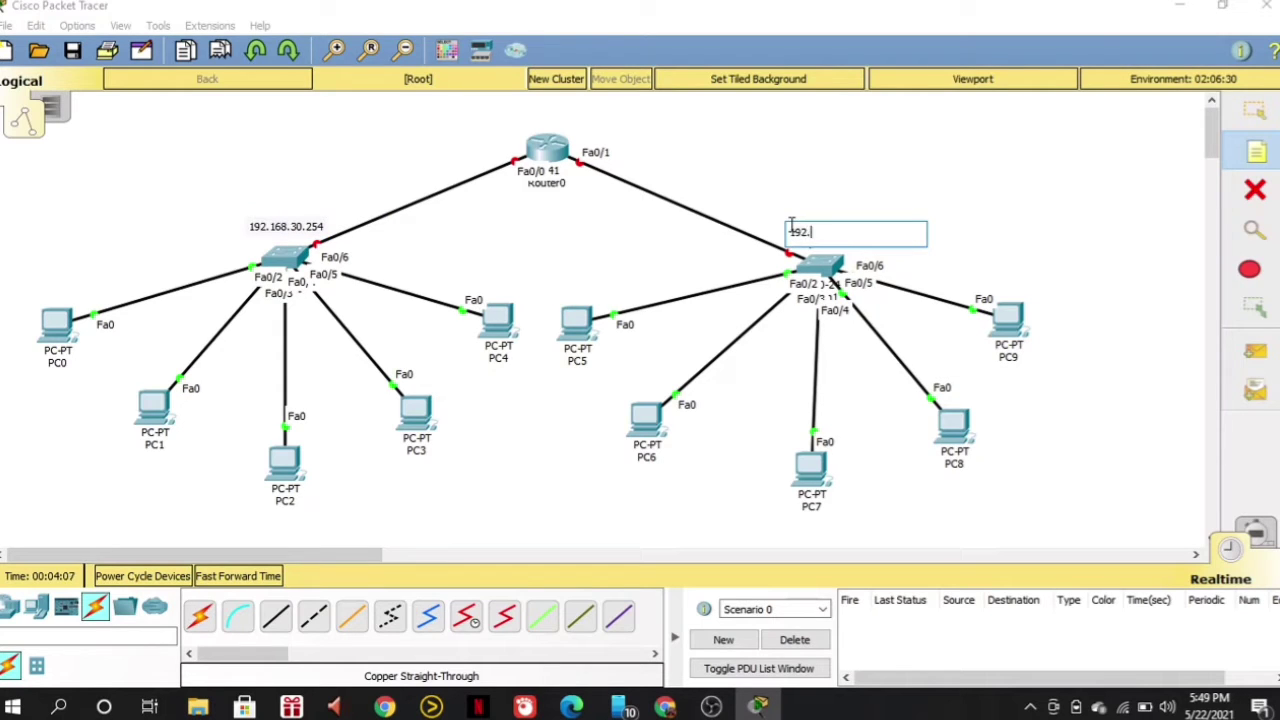
text(168.18.254)
click(1259, 113)
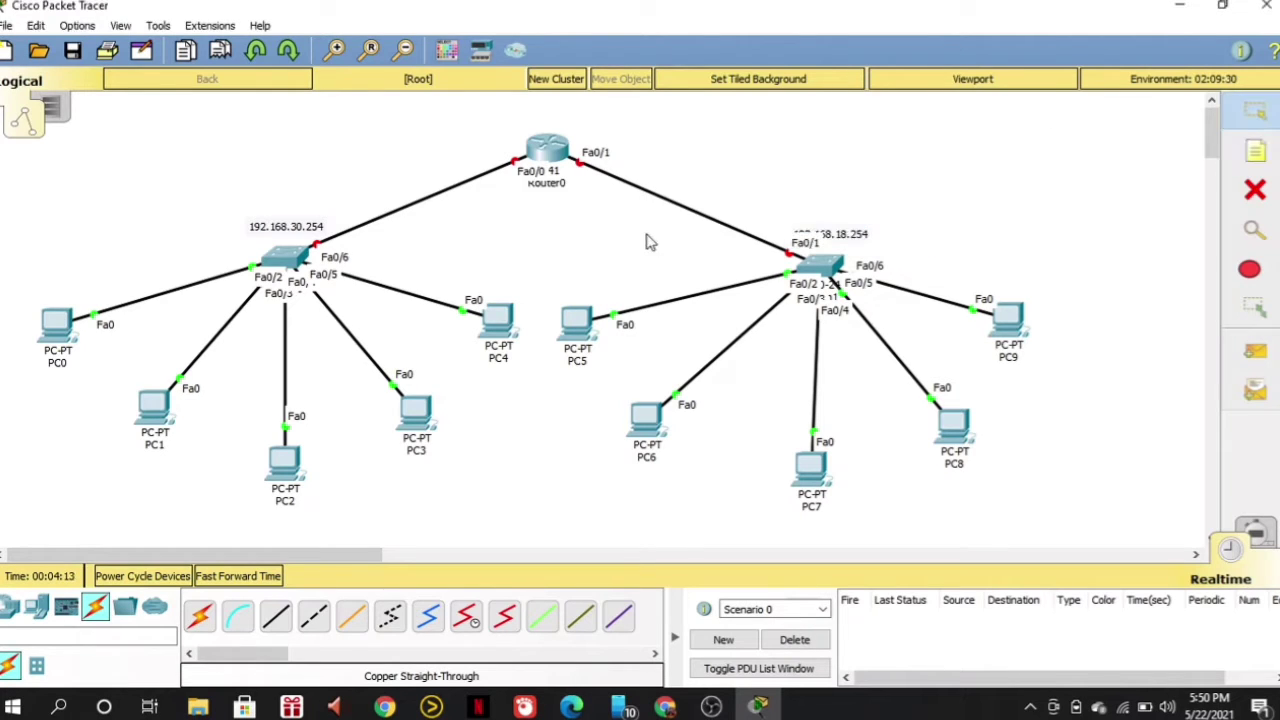
drag(855, 237, 855, 229)
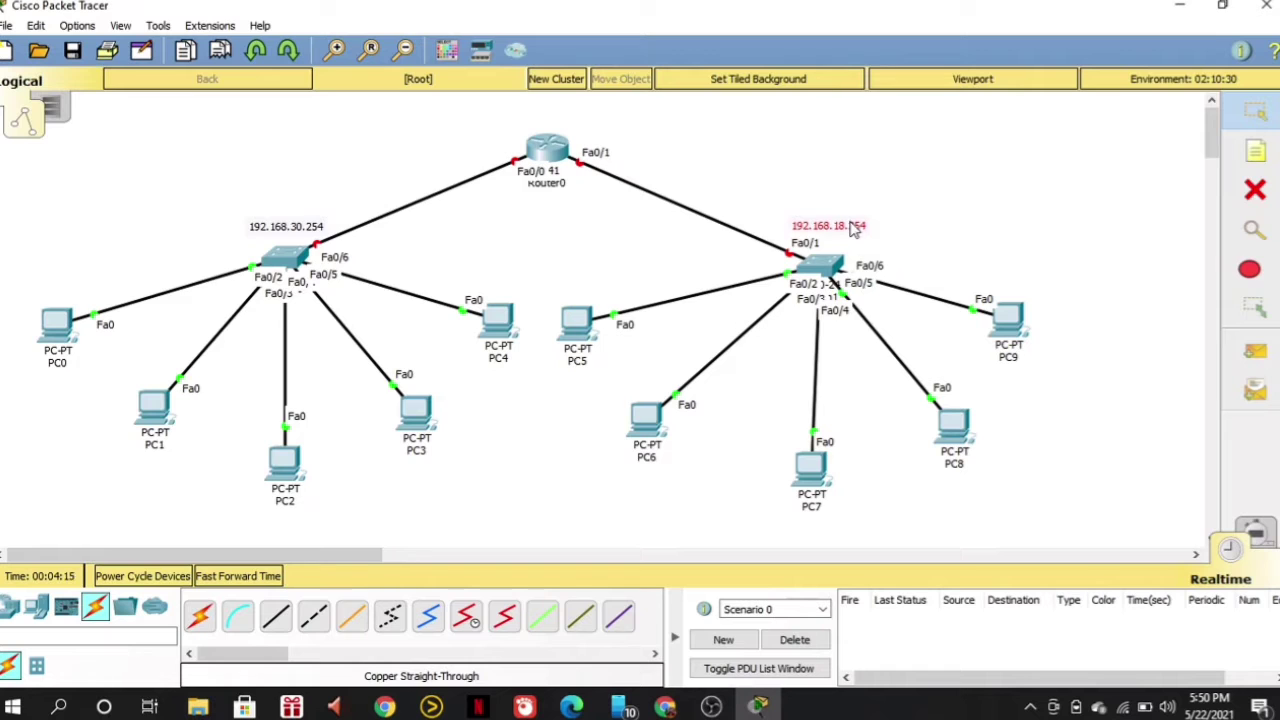
Give PC0 the static IP address 192.168.30.1 with subnet mask 255.255.255.0.
click(62, 328)
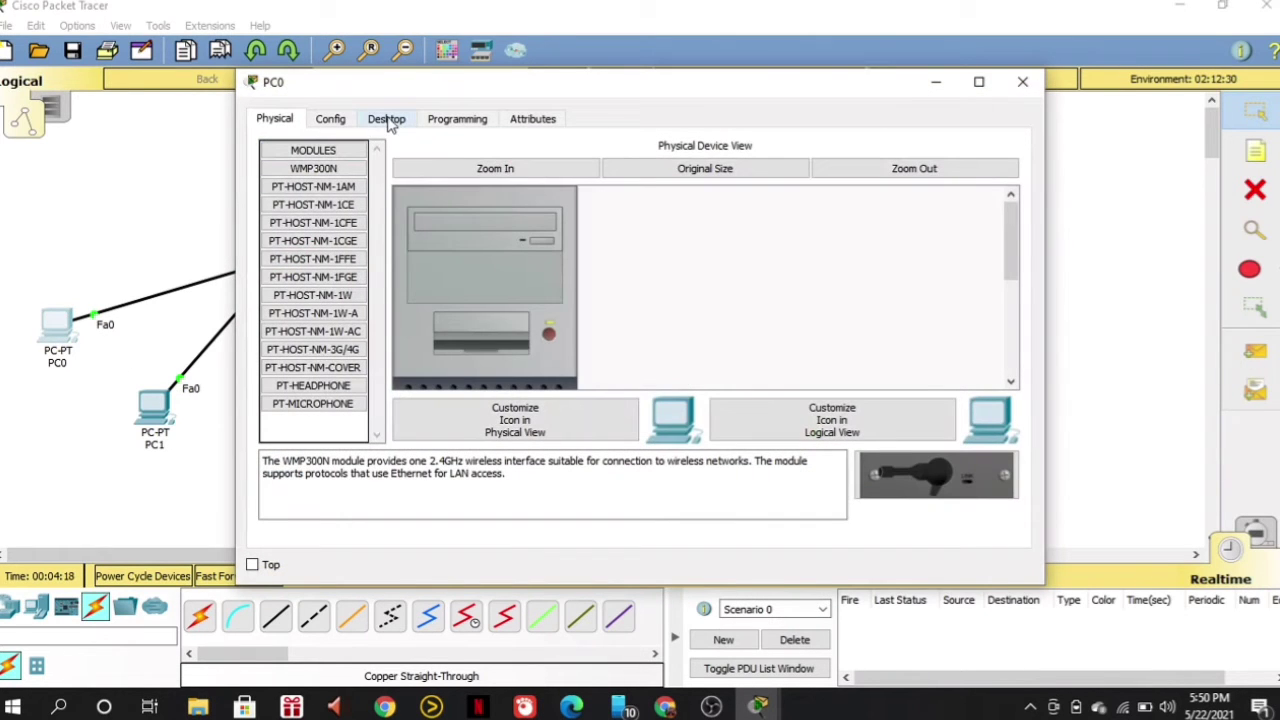
click(388, 120)
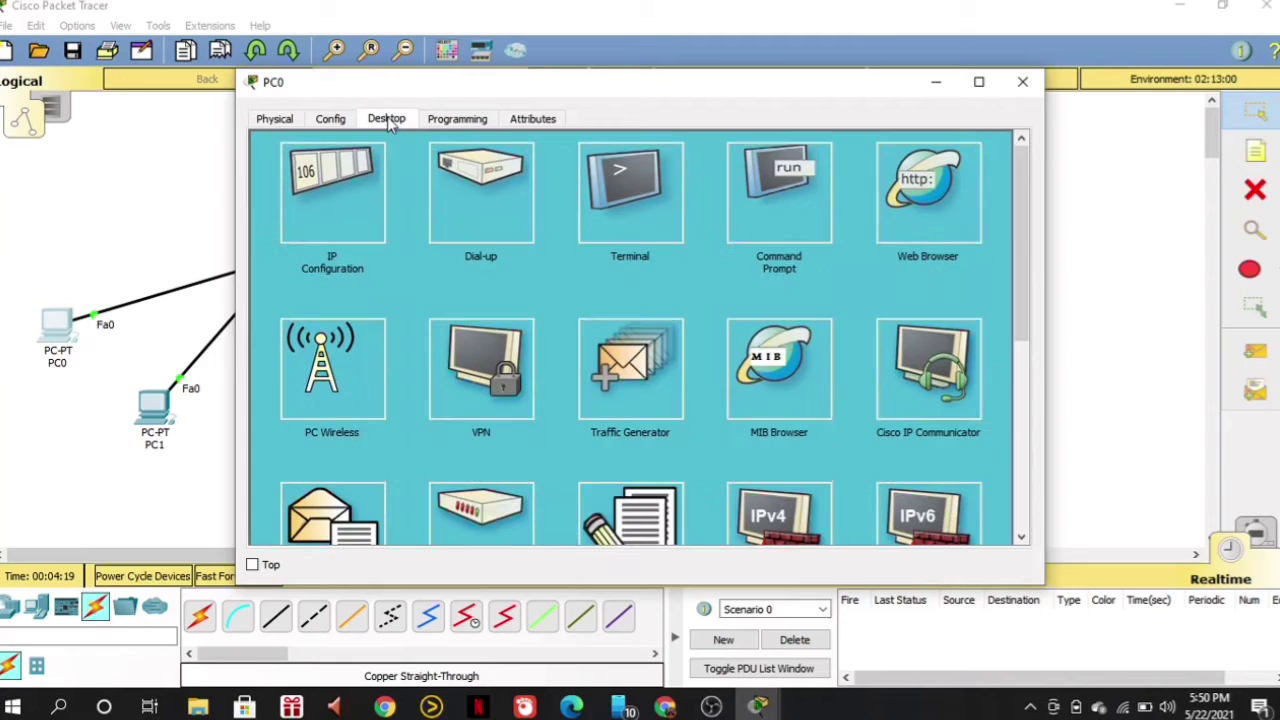
click(352, 181)
click(558, 226)
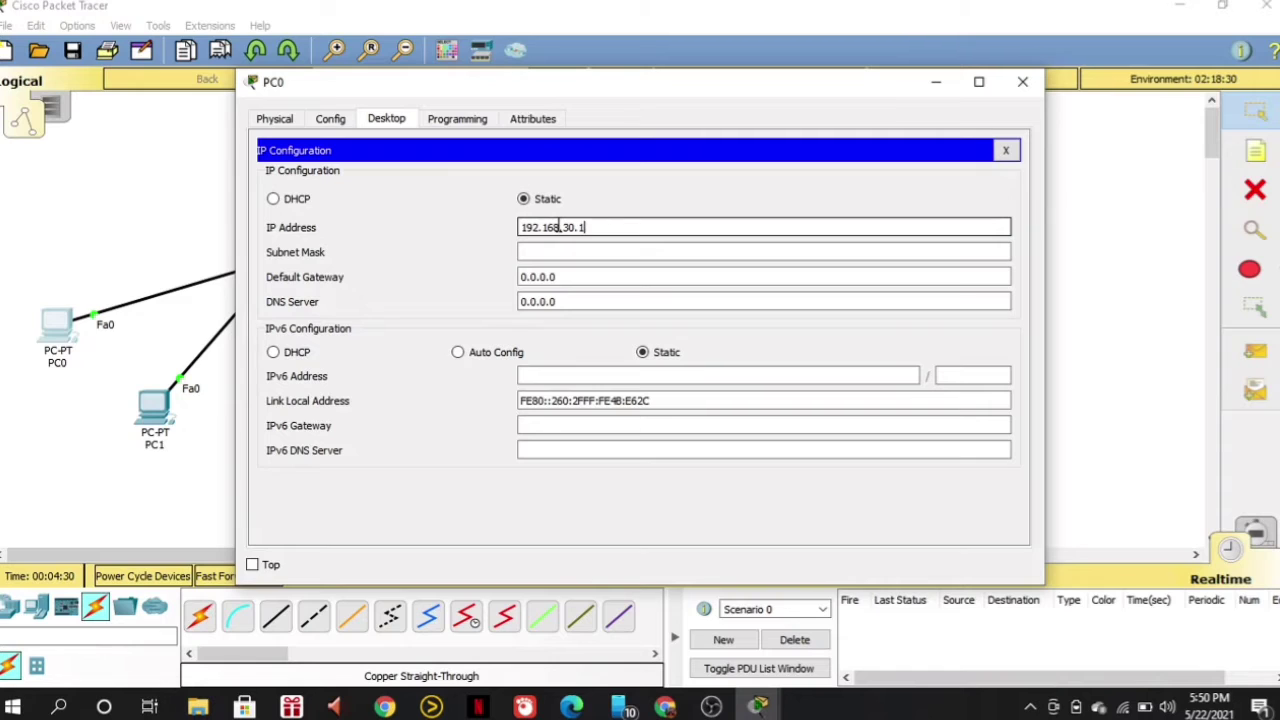
click(599, 253)
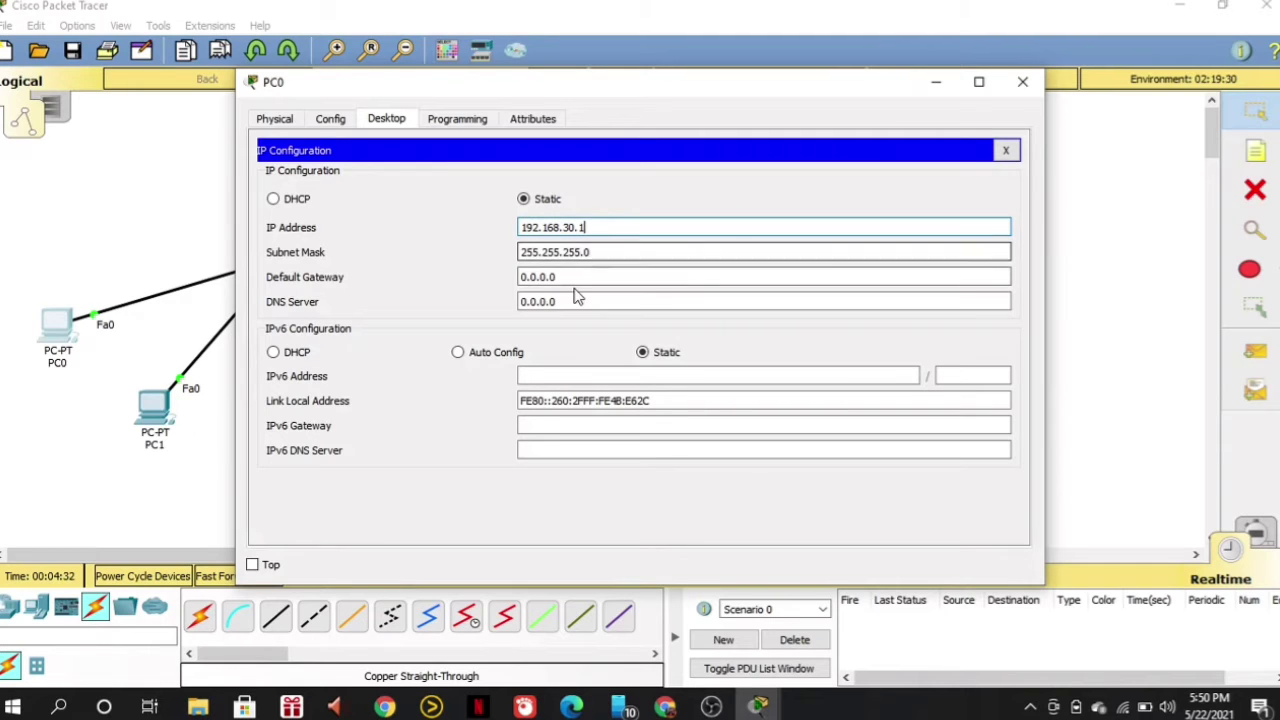
Set PC0's default gateway to 192.168.30.254 and copy that address before closing its configuration.
drag(577, 274, 503, 276)
text(192.168.30.254)
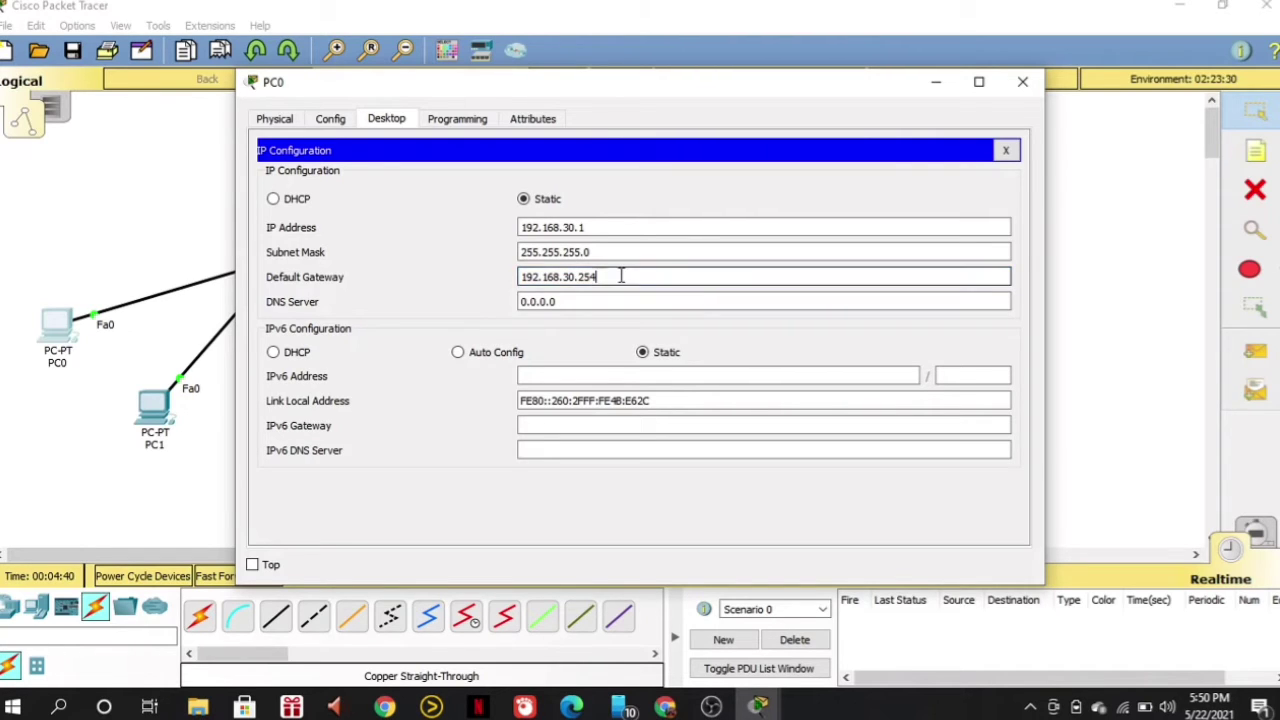
drag(621, 276, 512, 281)
key(ctrl+c)
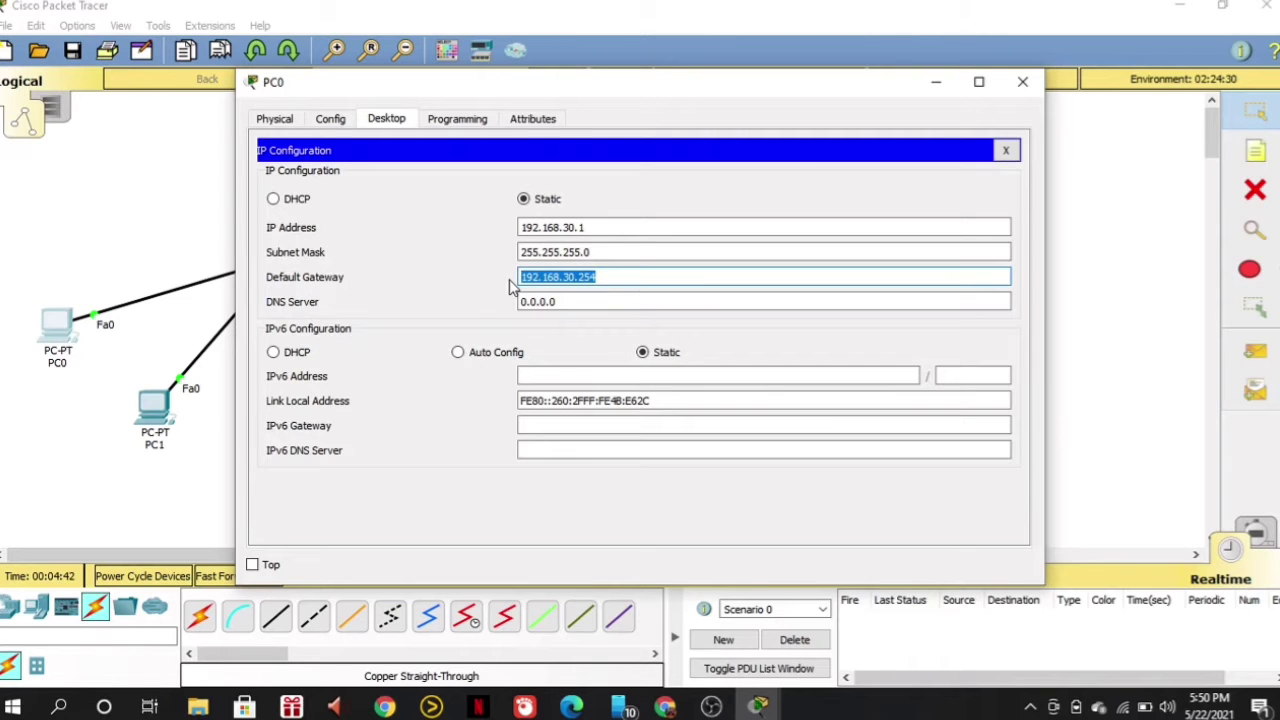
click(1022, 81)
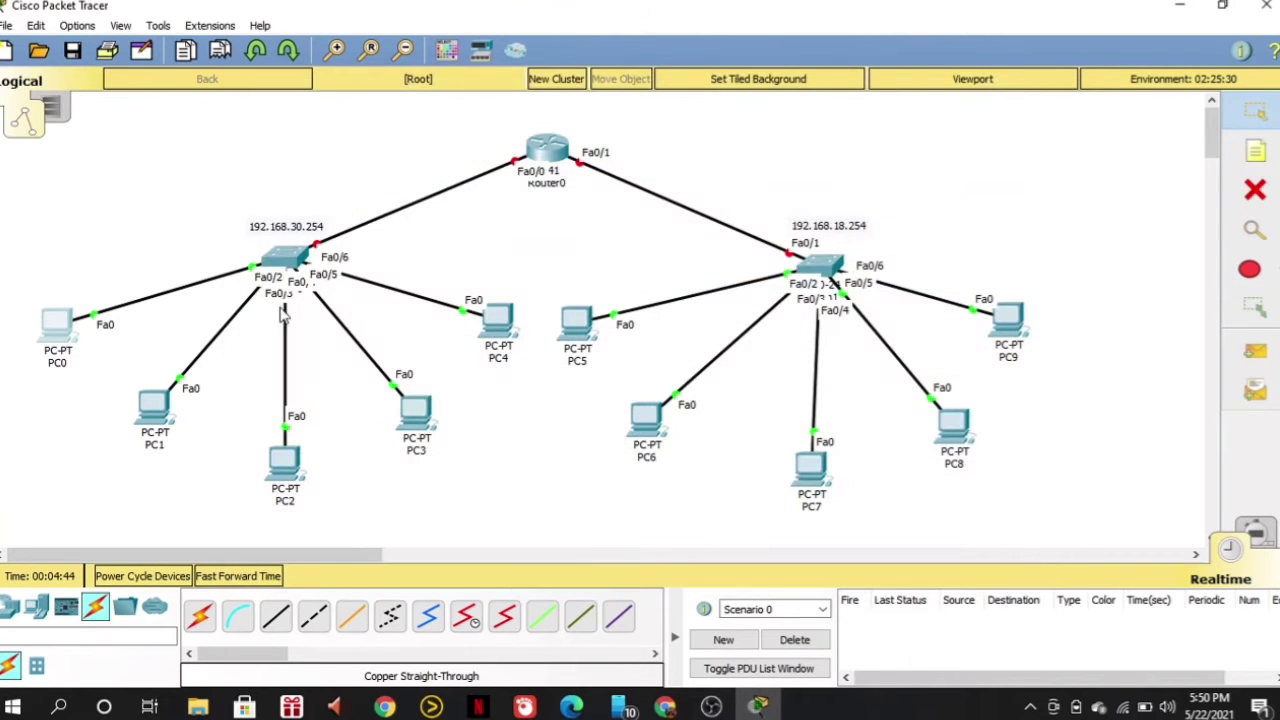
Configure PC1 with static IP address 192.168.30.2, subnet mask 255.255.255.0 and default gateway 192.168.30.254.
click(155, 405)
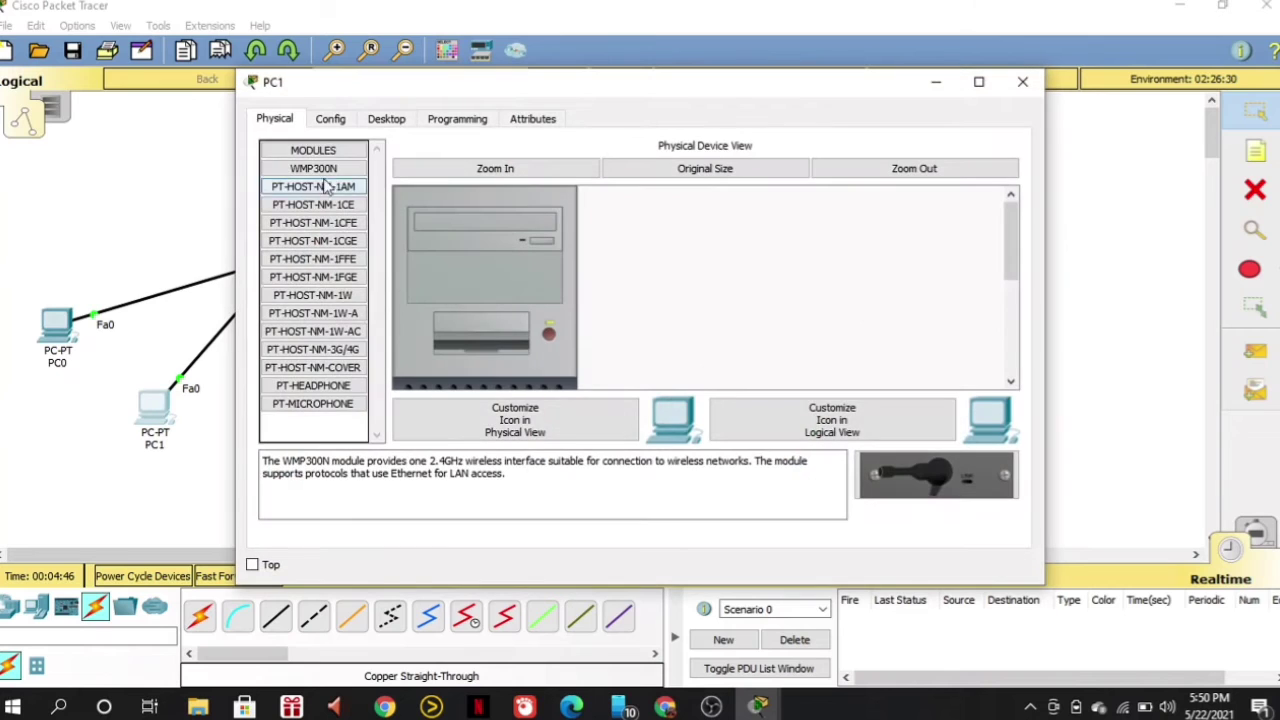
click(387, 119)
click(333, 181)
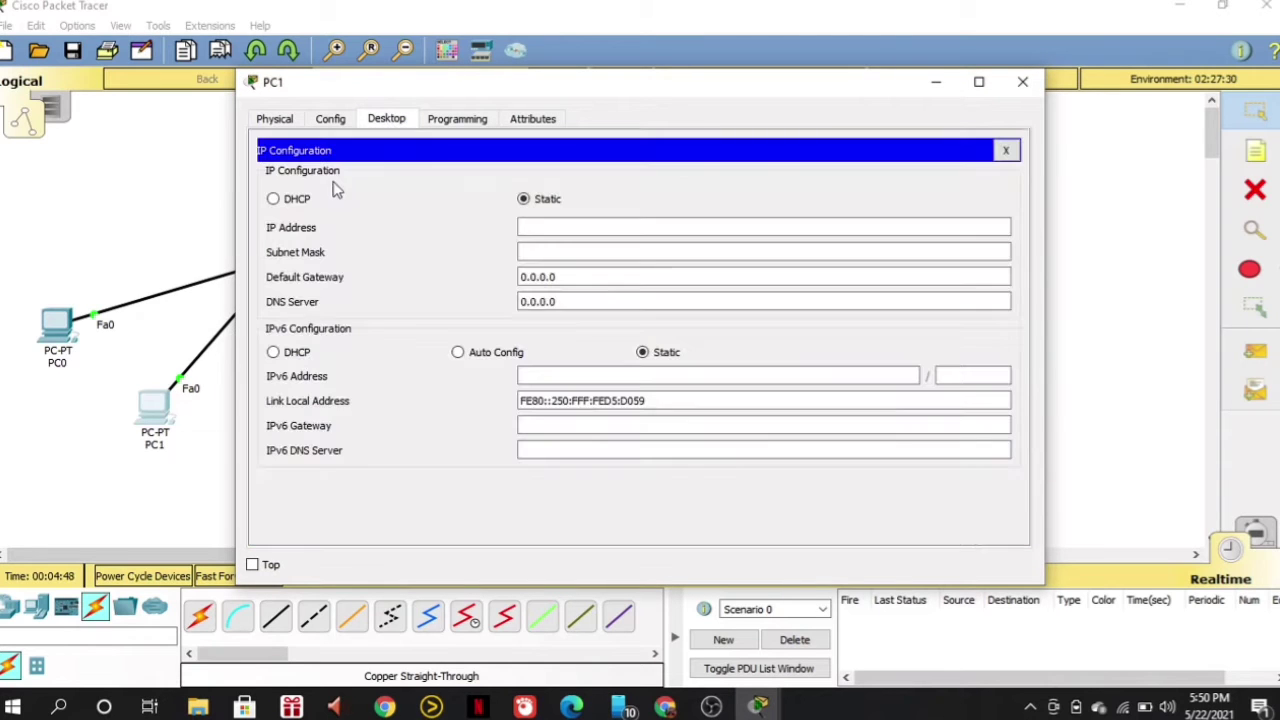
click(540, 224)
key(ctrl+v)
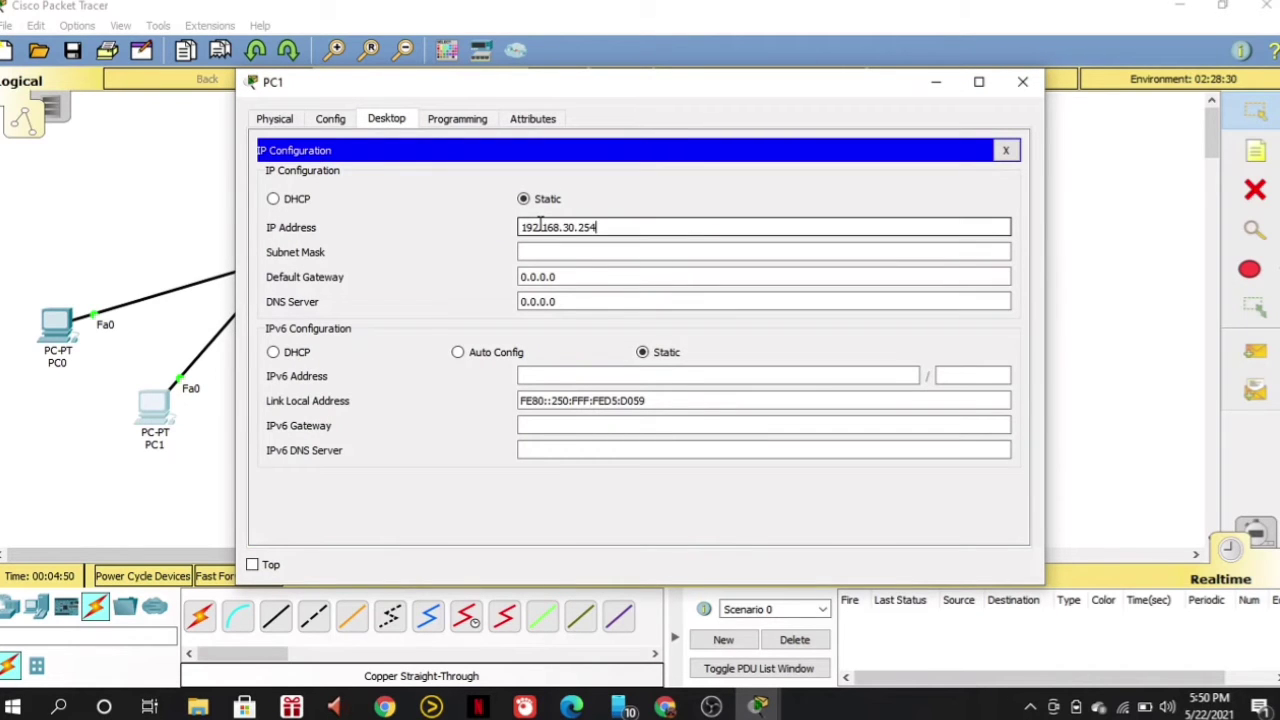
key(Tab)
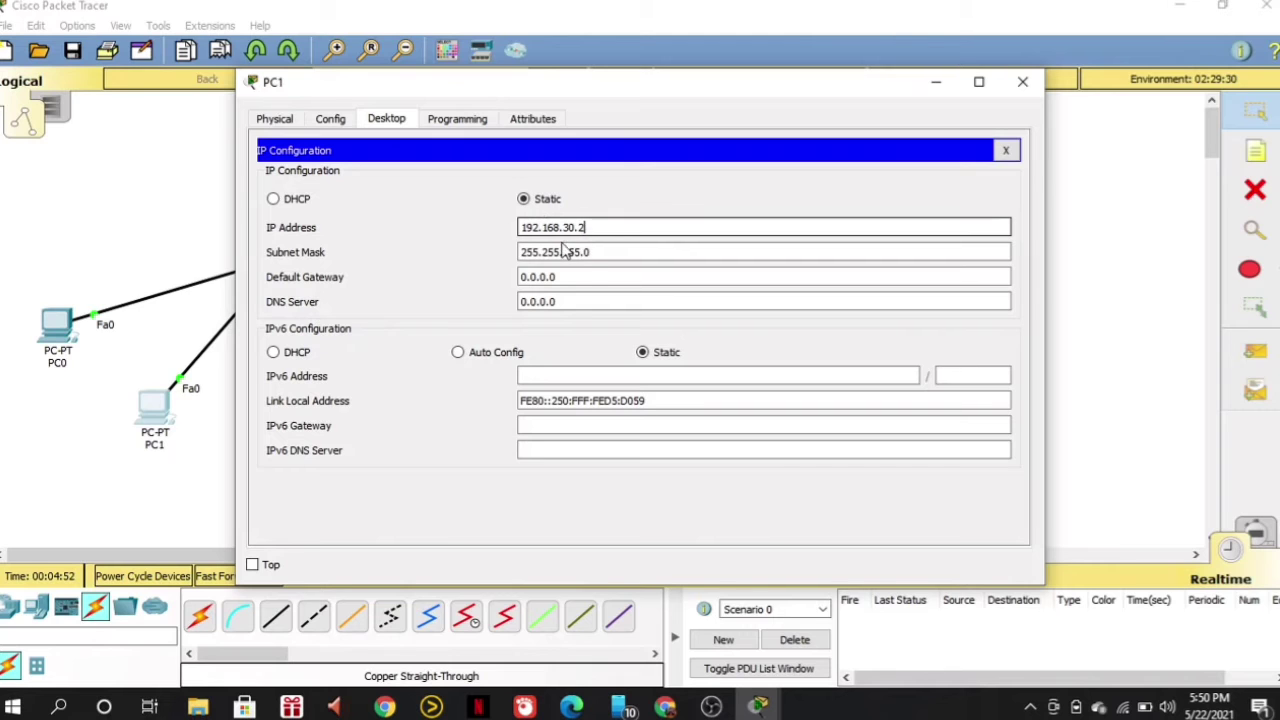
key(Tab)
key(ctrl+v)
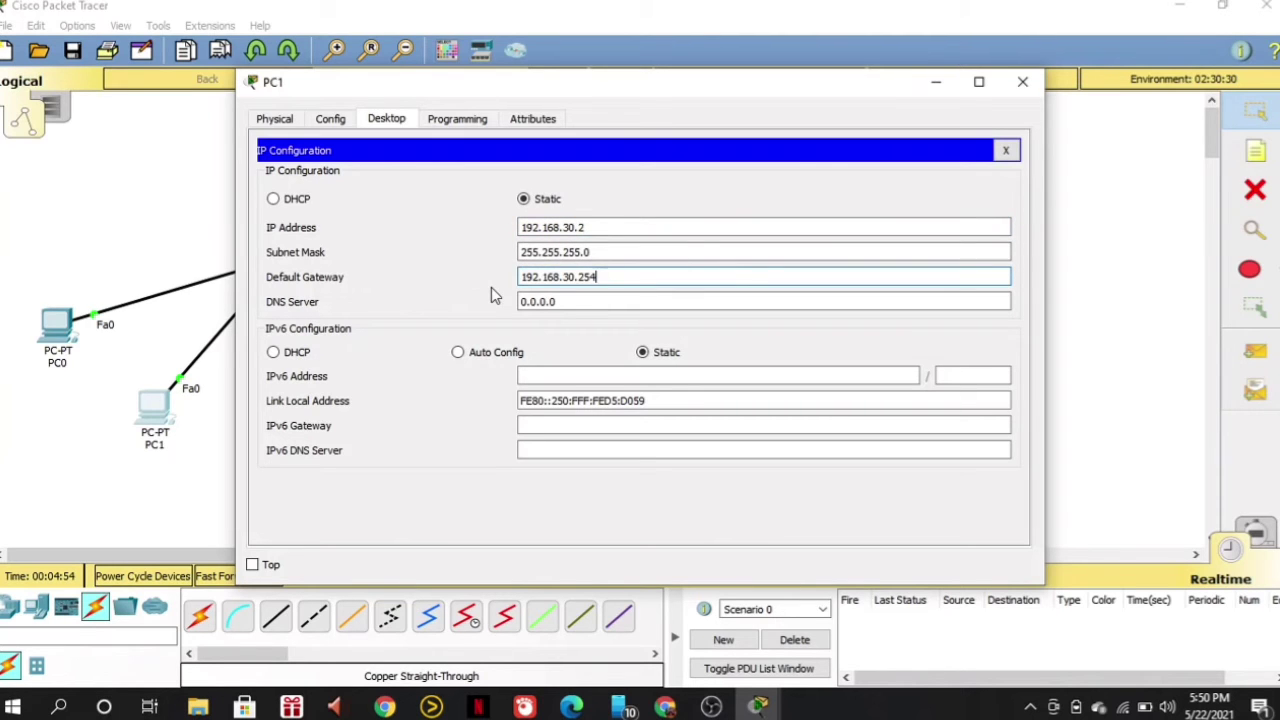
click(1012, 89)
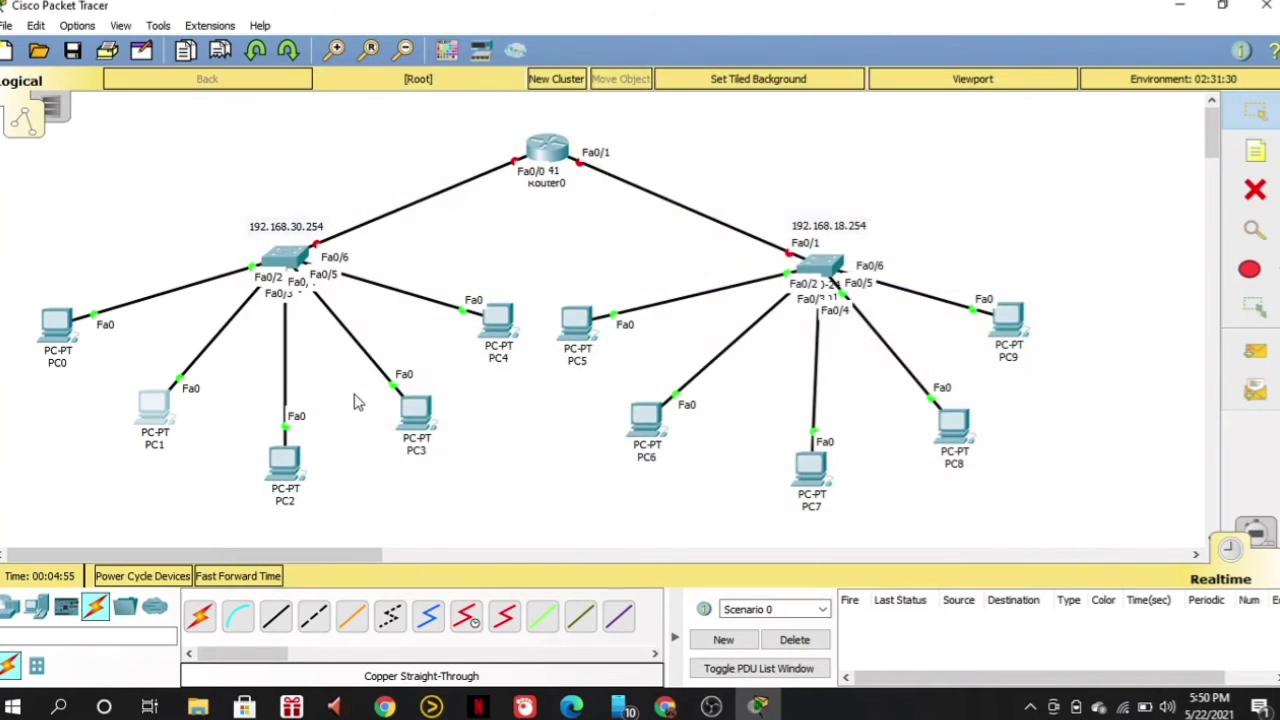
Configure PC2 with static IP address 192.168.30.3 and default gateway 192.168.30.254.
click(285, 460)
click(333, 192)
click(554, 226)
key(ctrl+v)
key(BackSpace)
key(BackSpace)
key(BackSpace)
text(3)
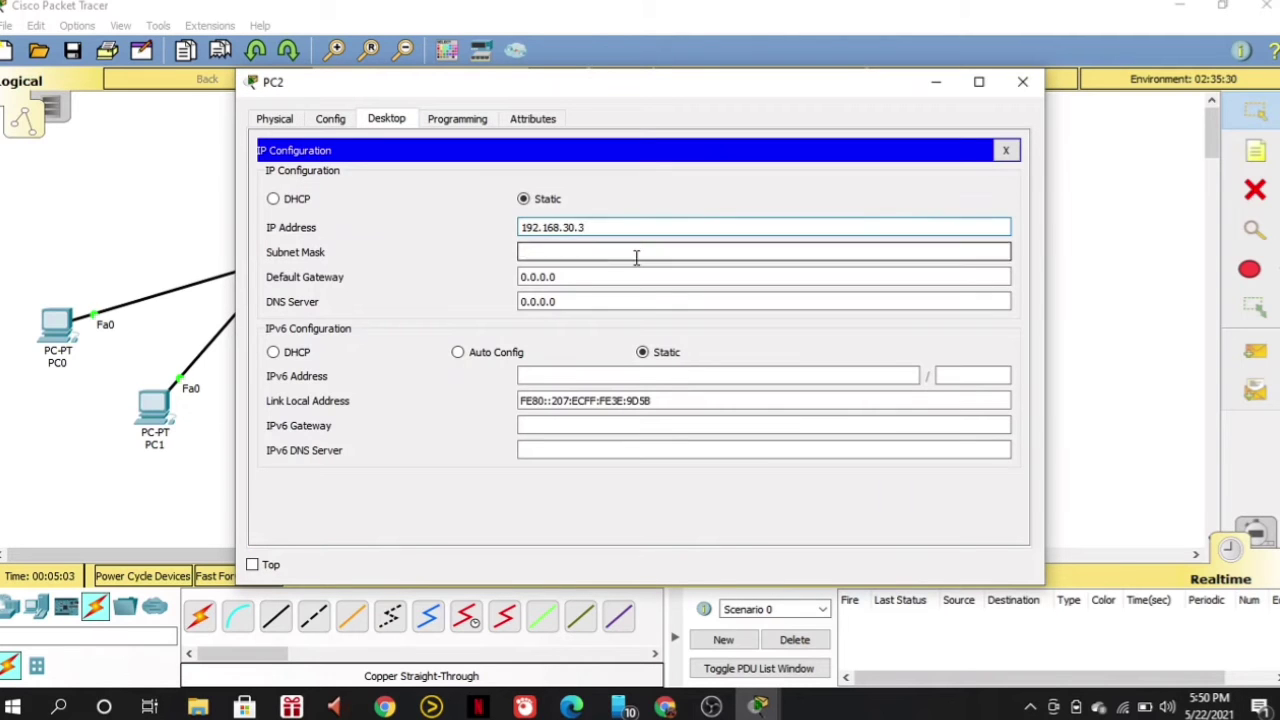
drag(565, 278, 480, 292)
key(ctrl+v)
click(1022, 82)
Configure PC3 with static IP address 192.168.30.4 and default gateway 192.168.30.254.
click(434, 426)
click(386, 118)
click(333, 192)
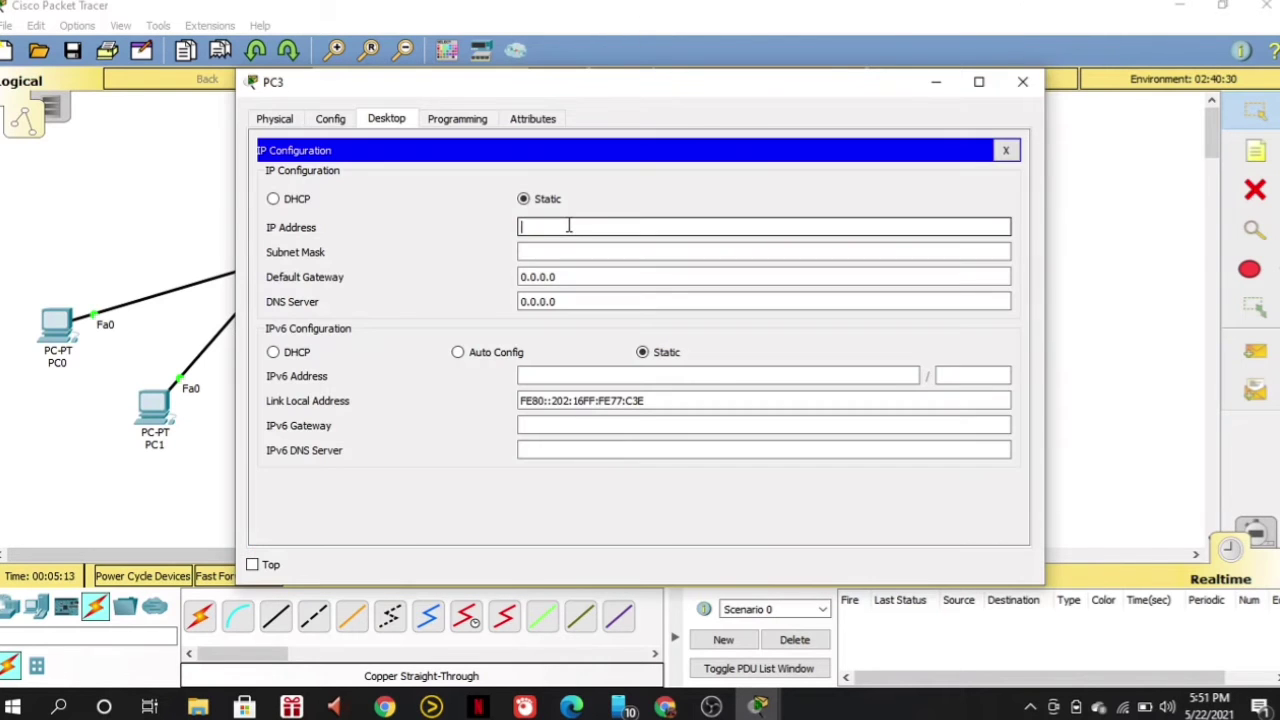
key(ctrl+v)
key(BackSpace)
key(BackSpace)
key(BackSpace)
text(4)
drag(565, 277, 503, 281)
key(ctrl+v)
click(1022, 82)
Configure PC4 with static IP address 192.168.30.5 and default gateway 192.168.30.254.
click(500, 320)
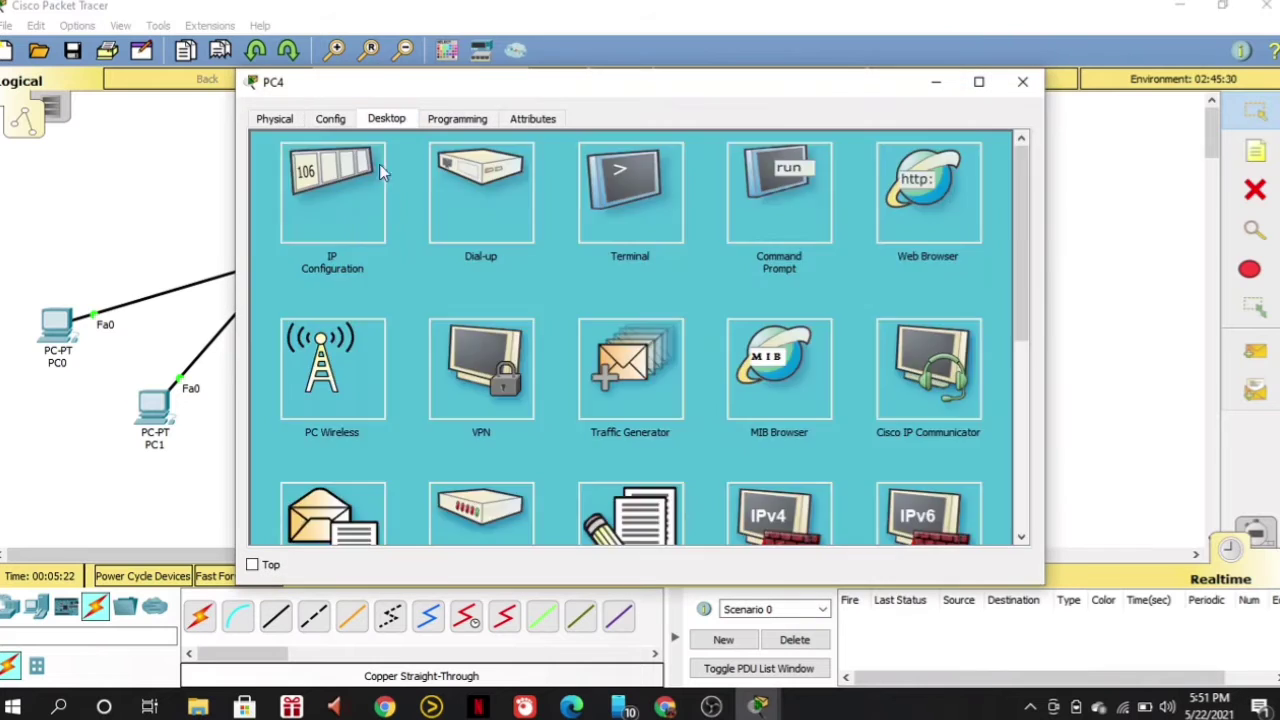
click(336, 200)
key(ctrl+v)
key(BackSpace)
key(BackSpace)
key(BackSpace)
text(5)
drag(609, 279, 515, 280)
key(ctrl+v)
click(1022, 82)
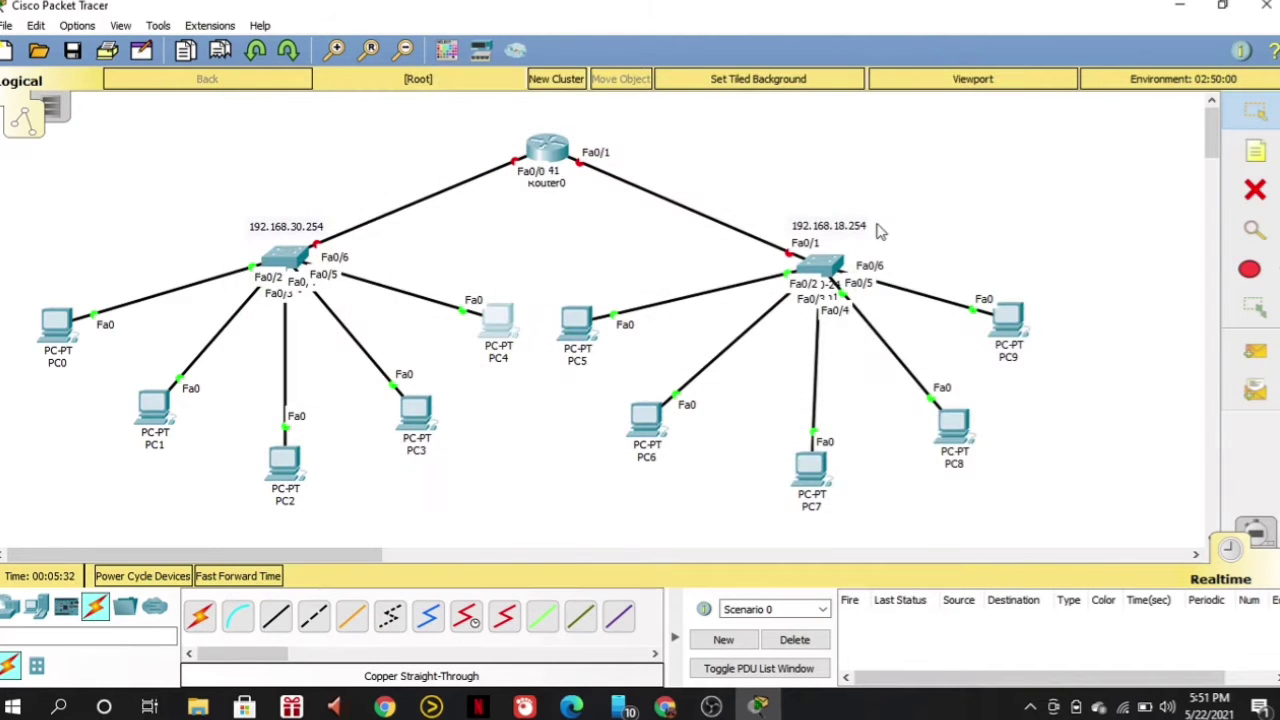
Give PC5 the static IP address 192.168.18.1 with subnet mask 255.255.255.0.
click(573, 323)
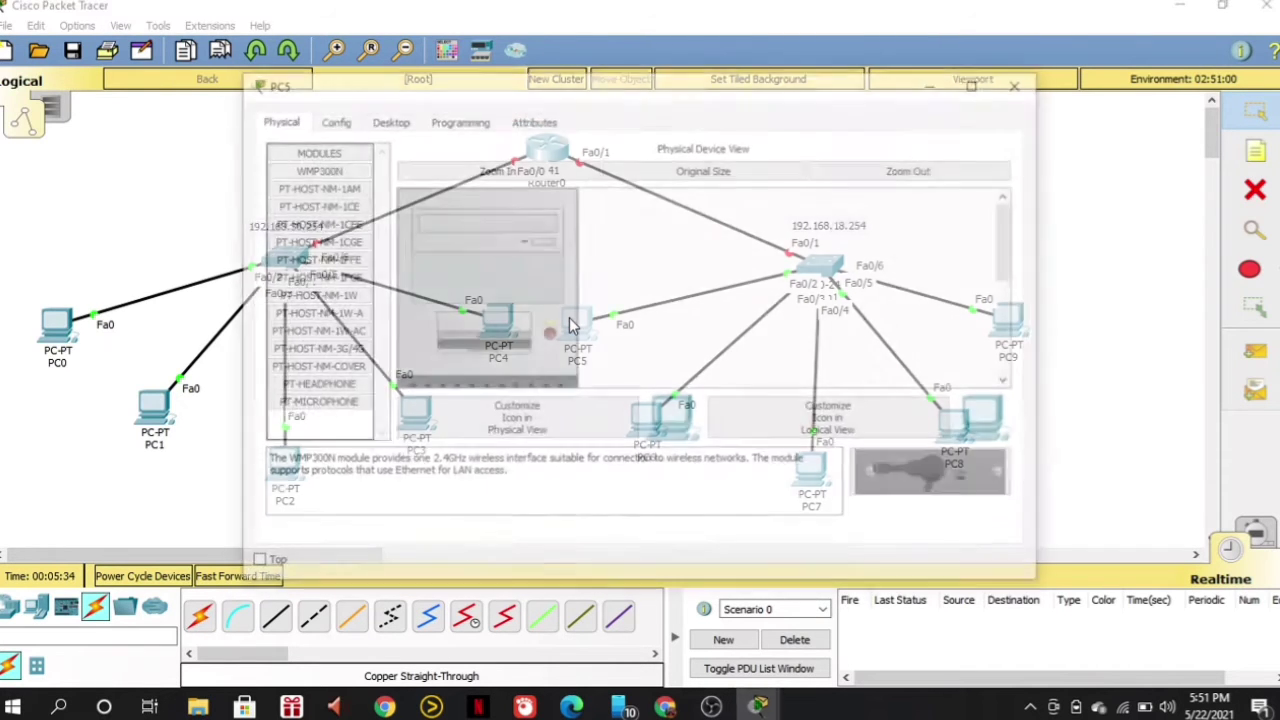
click(385, 119)
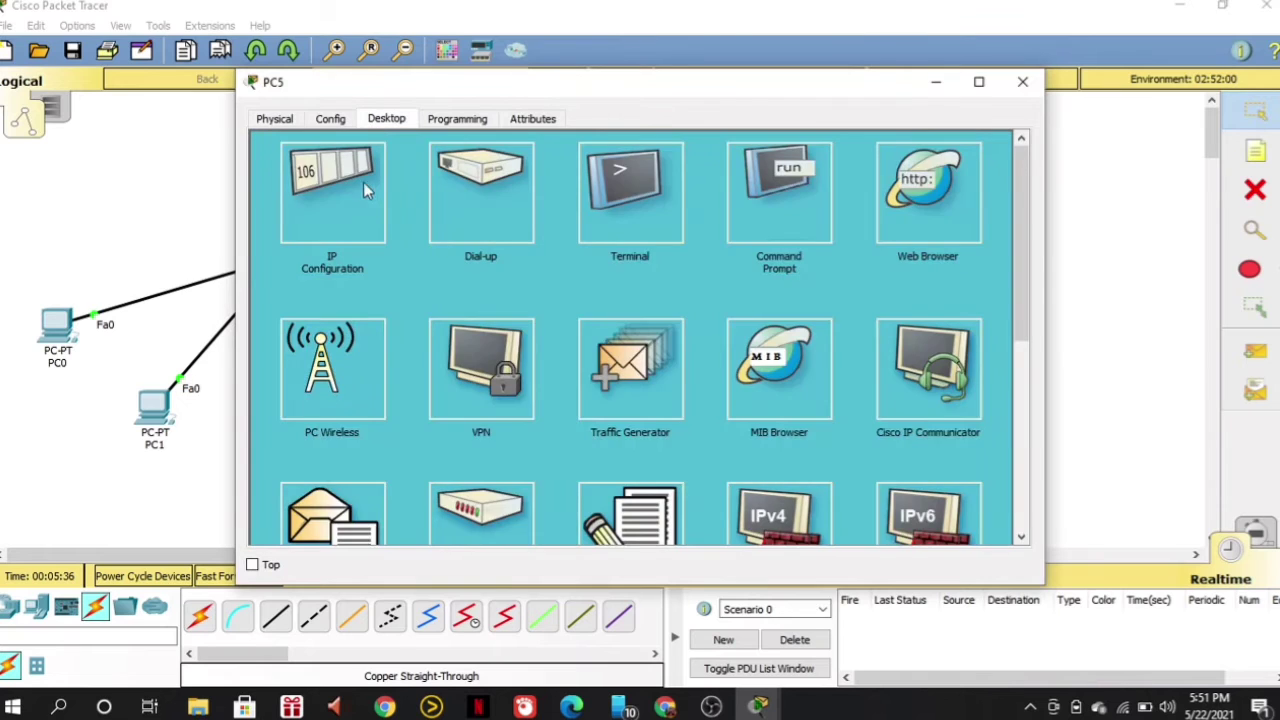
click(338, 190)
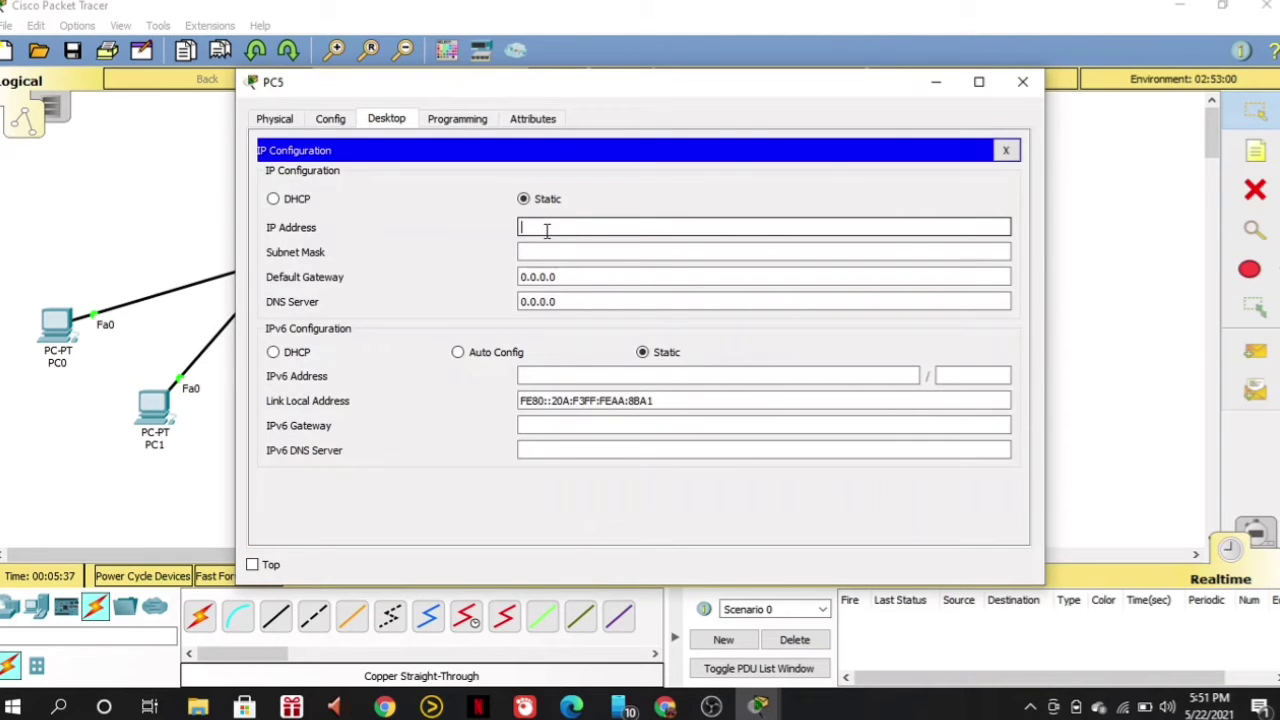
text(19)
text(2.168.18.1)
key(Tab)
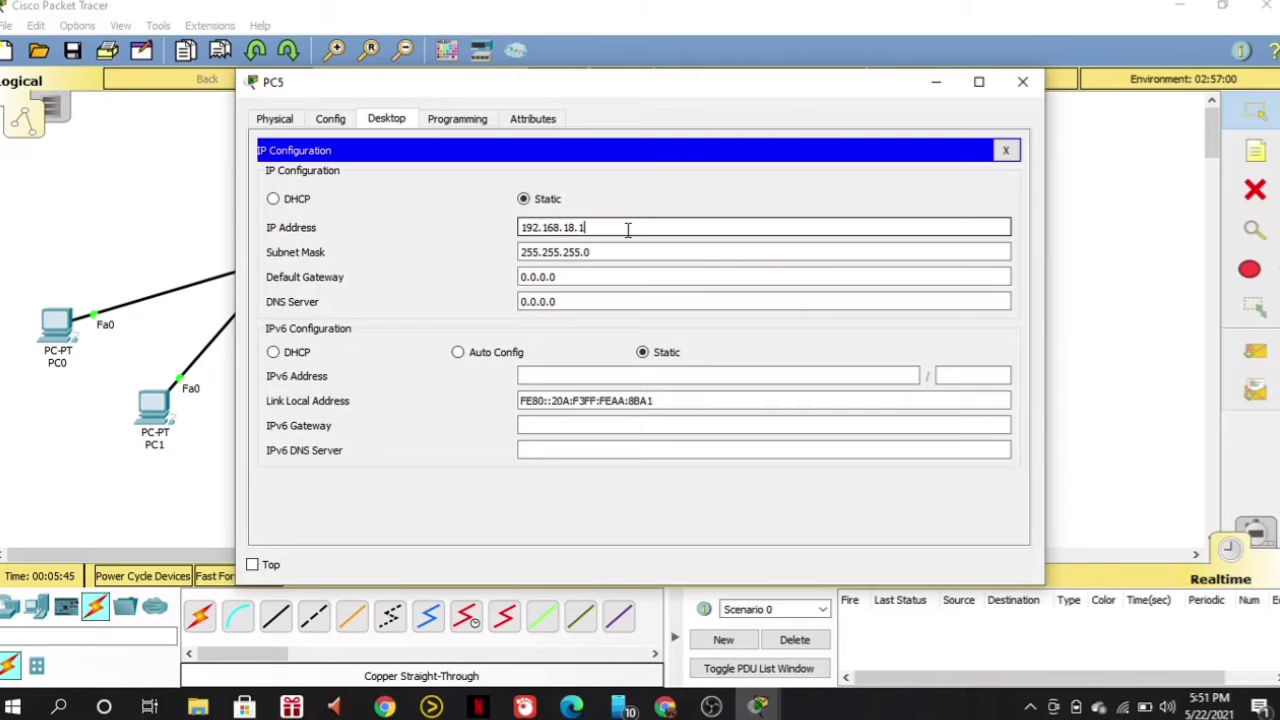
Set PC5's default gateway to 192.168.18.254, select that address for copying and close its configuration.
drag(594, 277, 514, 280)
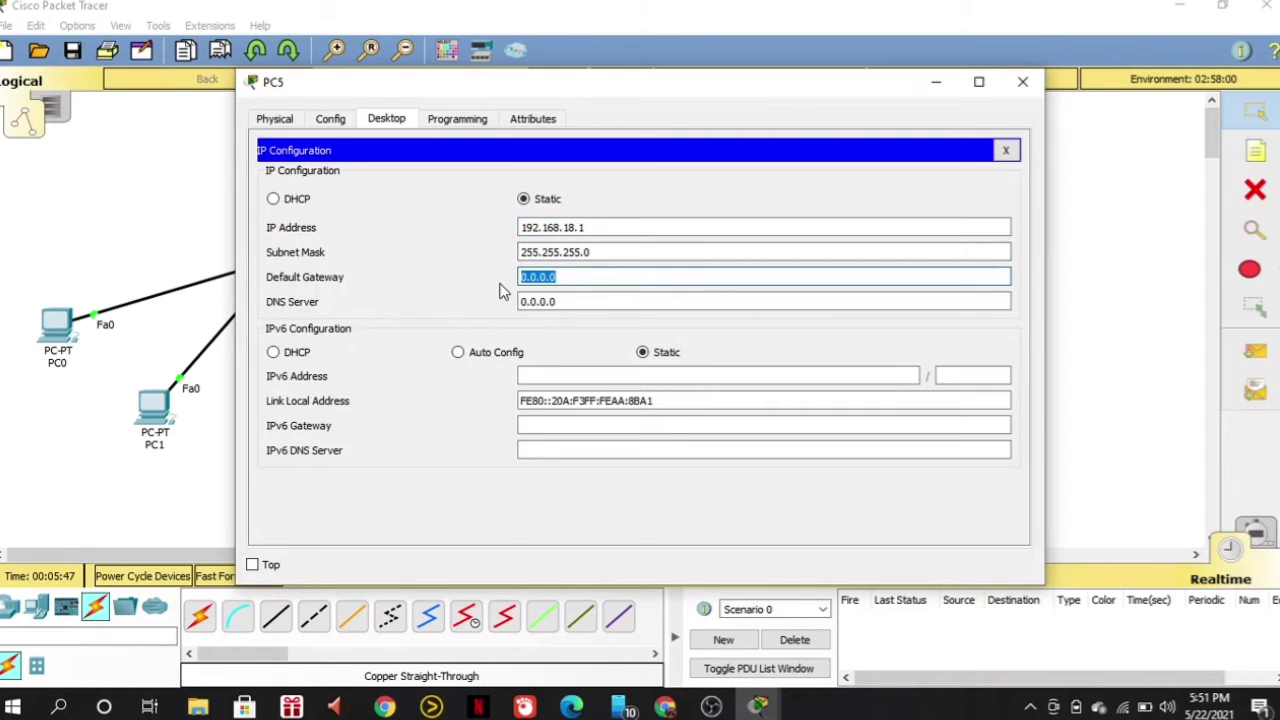
text(192.168.18.254)
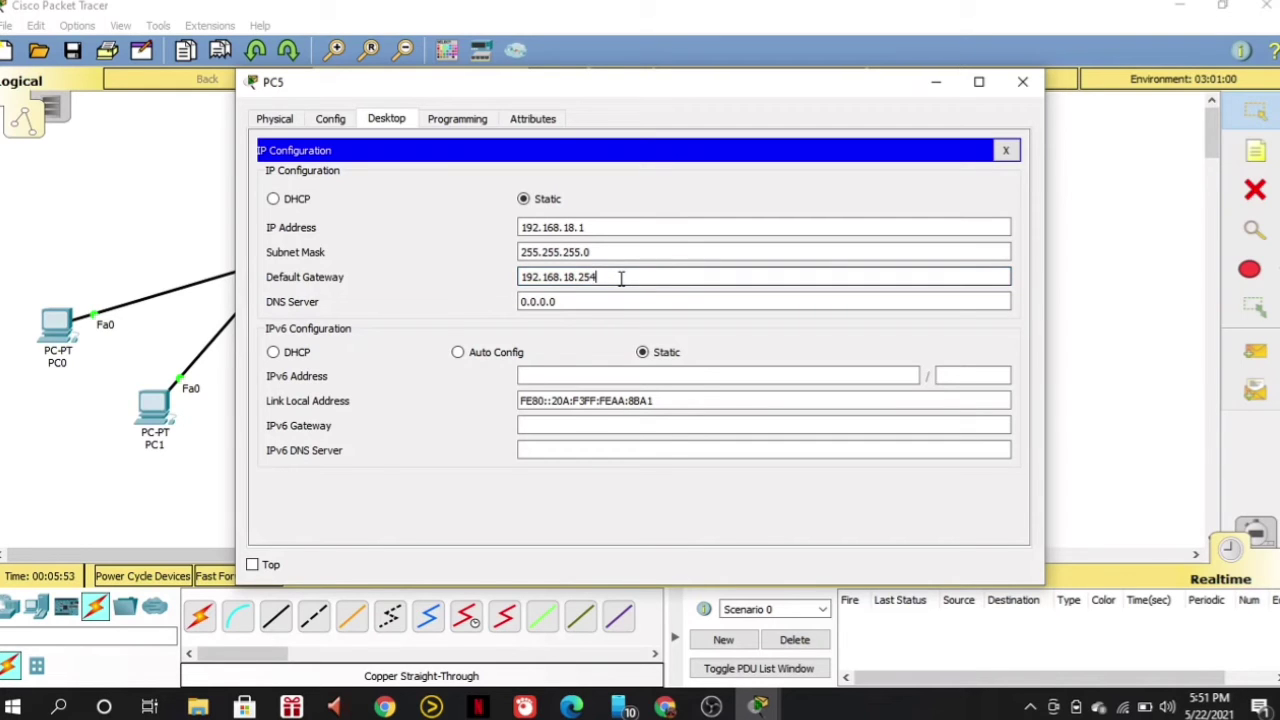
drag(620, 277, 503, 284)
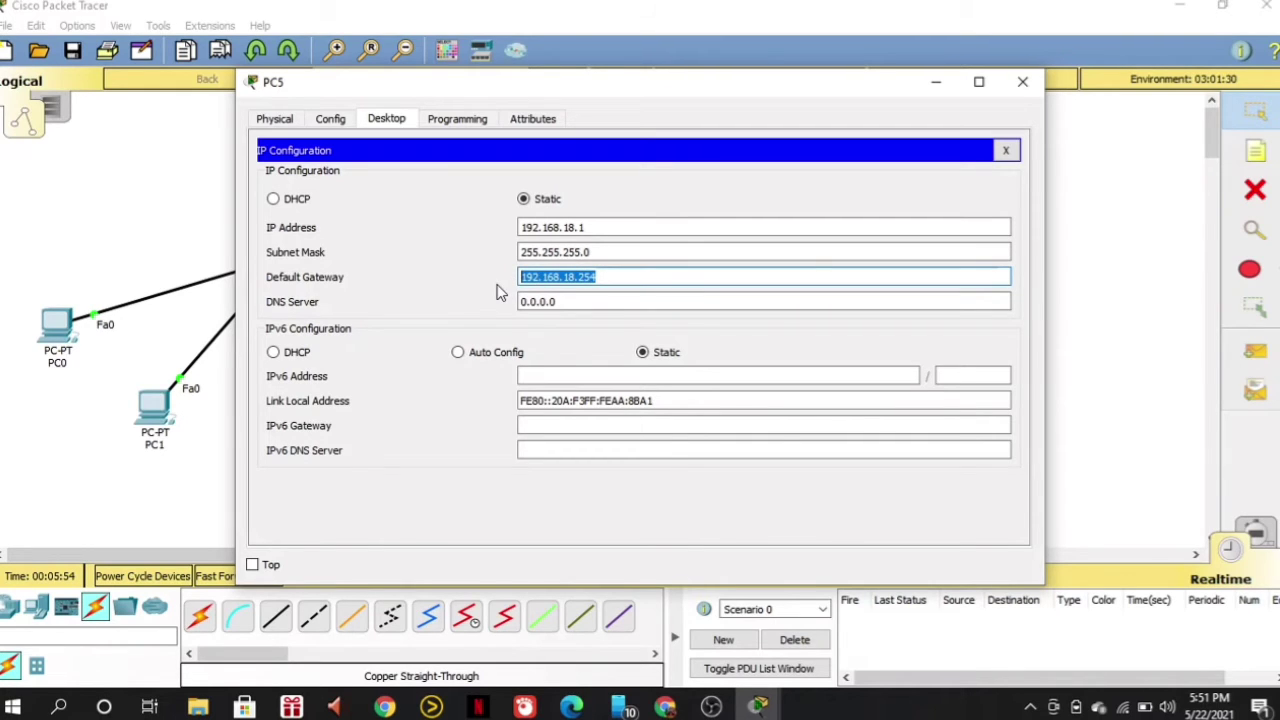
click(1022, 82)
Configure PC6 with static IP address 192.168.18.2 and default gateway 192.168.18.254.
click(648, 424)
click(334, 200)
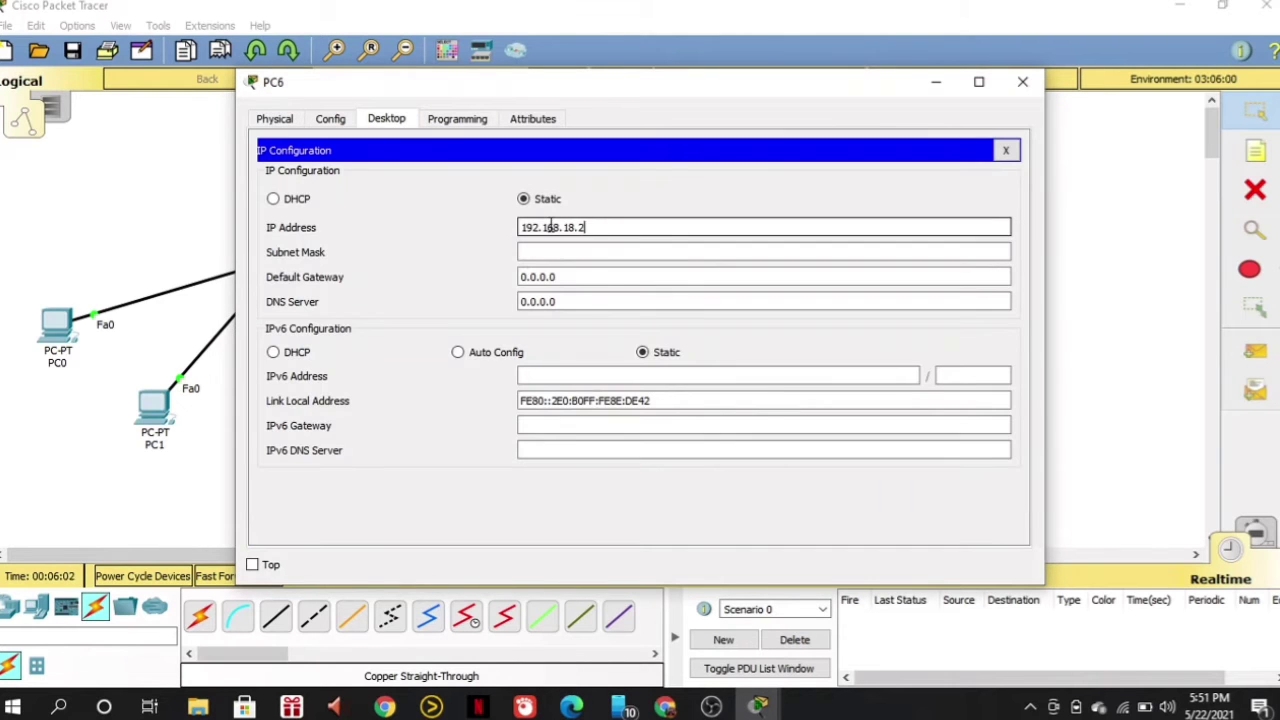
drag(620, 272, 471, 297)
click(1018, 106)
Configure PC7 with static IP address 192.168.18.3, subnet mask 255.255.255.0 and default gateway 192.168.18.254.
click(810, 468)
click(383, 117)
click(334, 200)
click(546, 229)
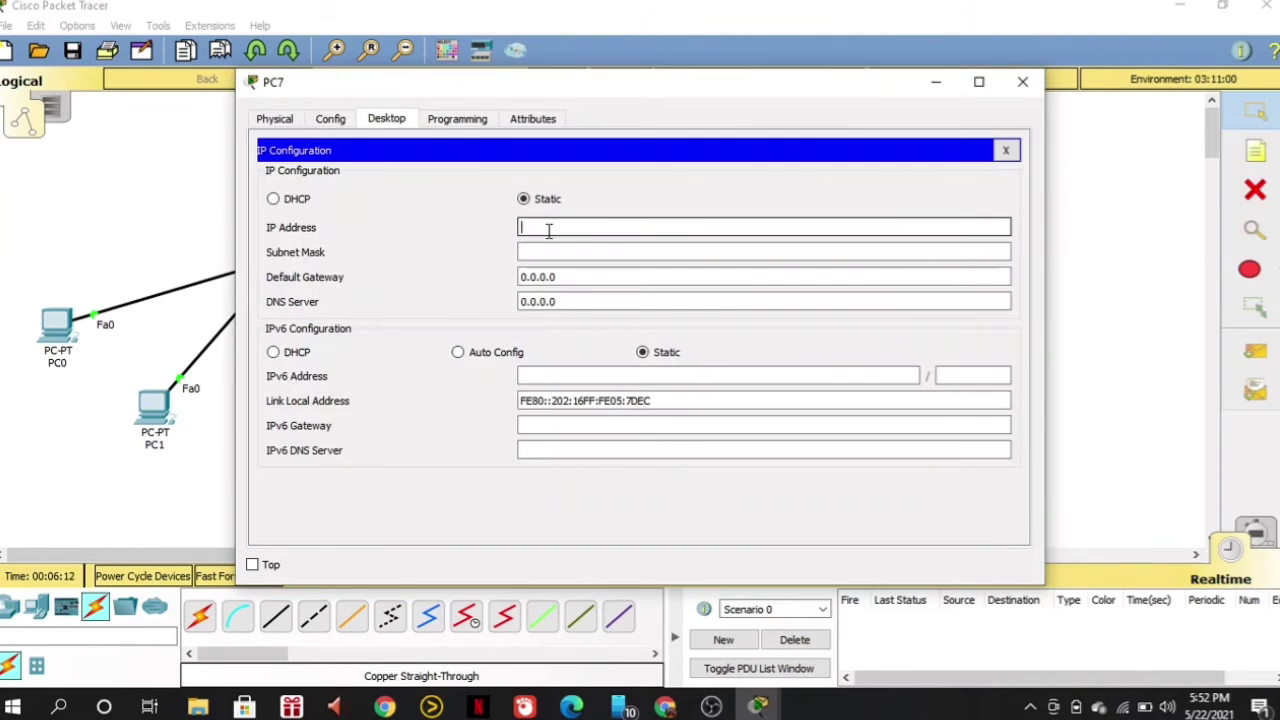
text(192.168.18.3)
click(555, 252)
click(560, 278)
click(1022, 82)
Configure PC8 with static IP address 192.168.18.4, subnet mask 255.255.255.0 and default gateway 192.168.18.254.
click(951, 428)
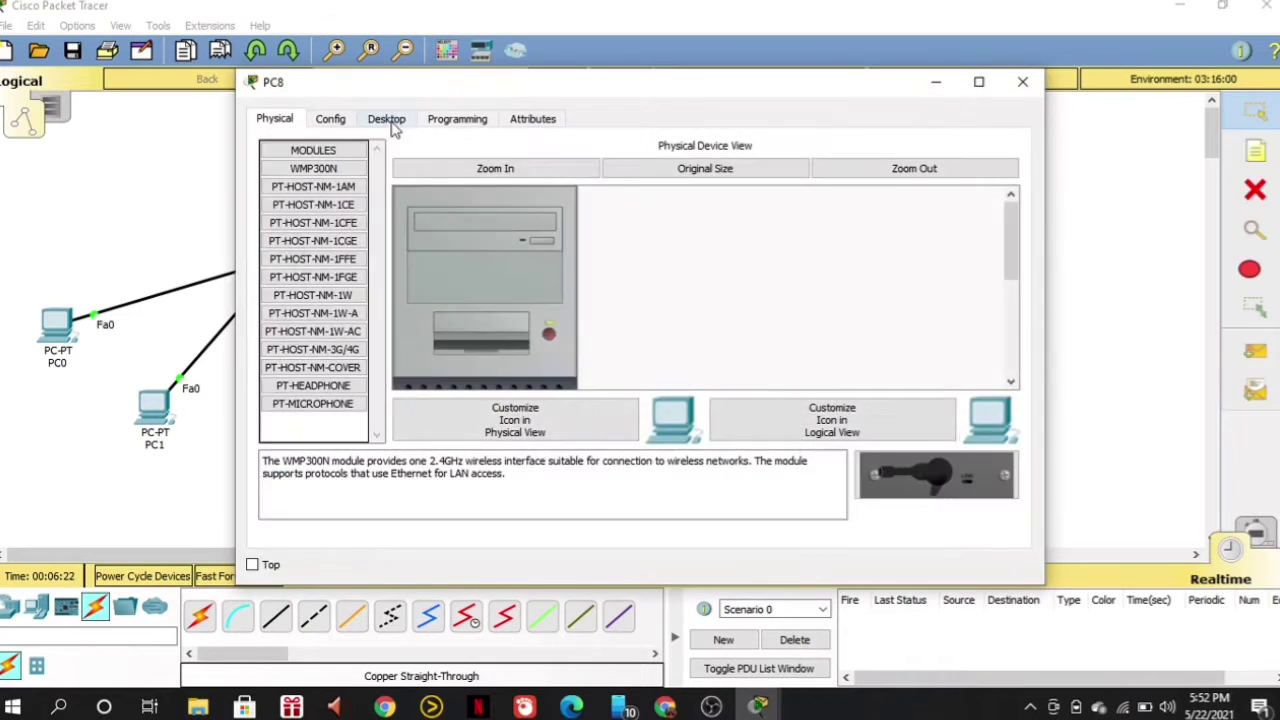
click(386, 118)
click(334, 200)
click(546, 228)
text(192.168.18.4)
click(555, 252)
click(486, 287)
click(1022, 82)
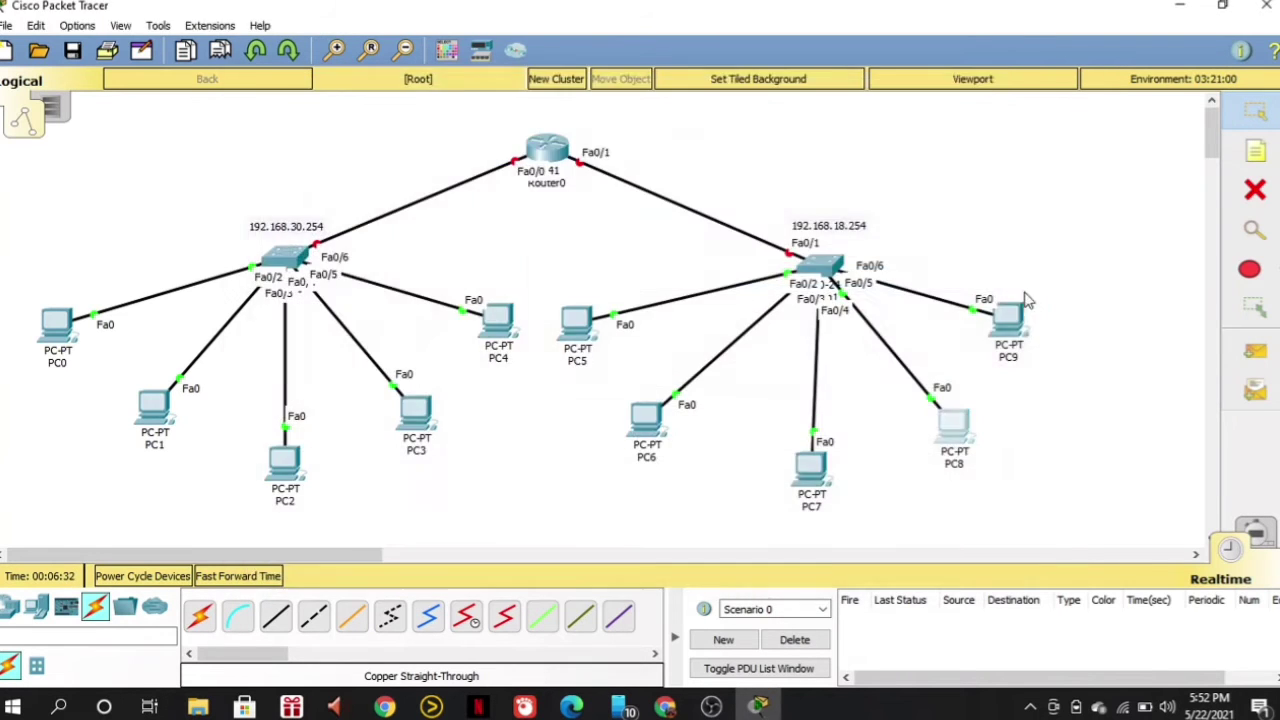
Configure PC9 with static IP address 192.168.18.5, subnet mask 255.255.255.0 and default gateway 192.168.18.254.
click(1006, 322)
click(386, 118)
click(334, 200)
click(560, 230)
text(192.168.18.5)
click(555, 252)
click(560, 277)
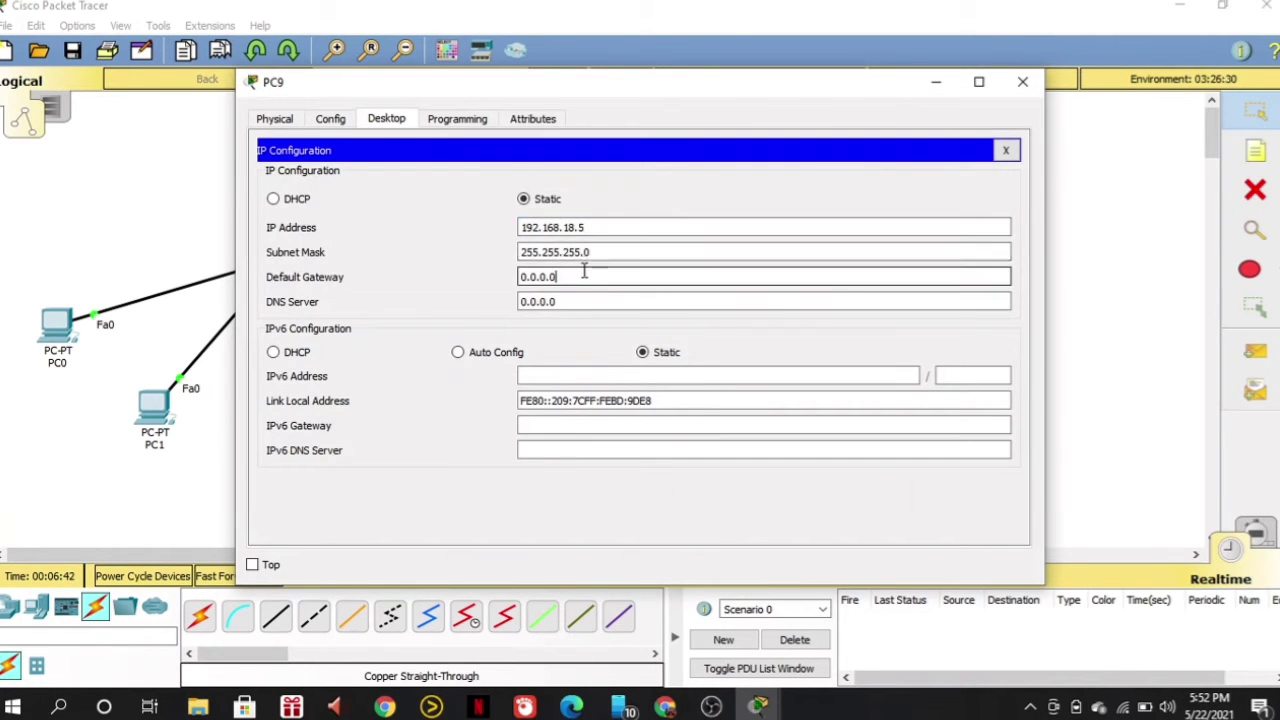
text(192.168.18.254)
click(1022, 82)
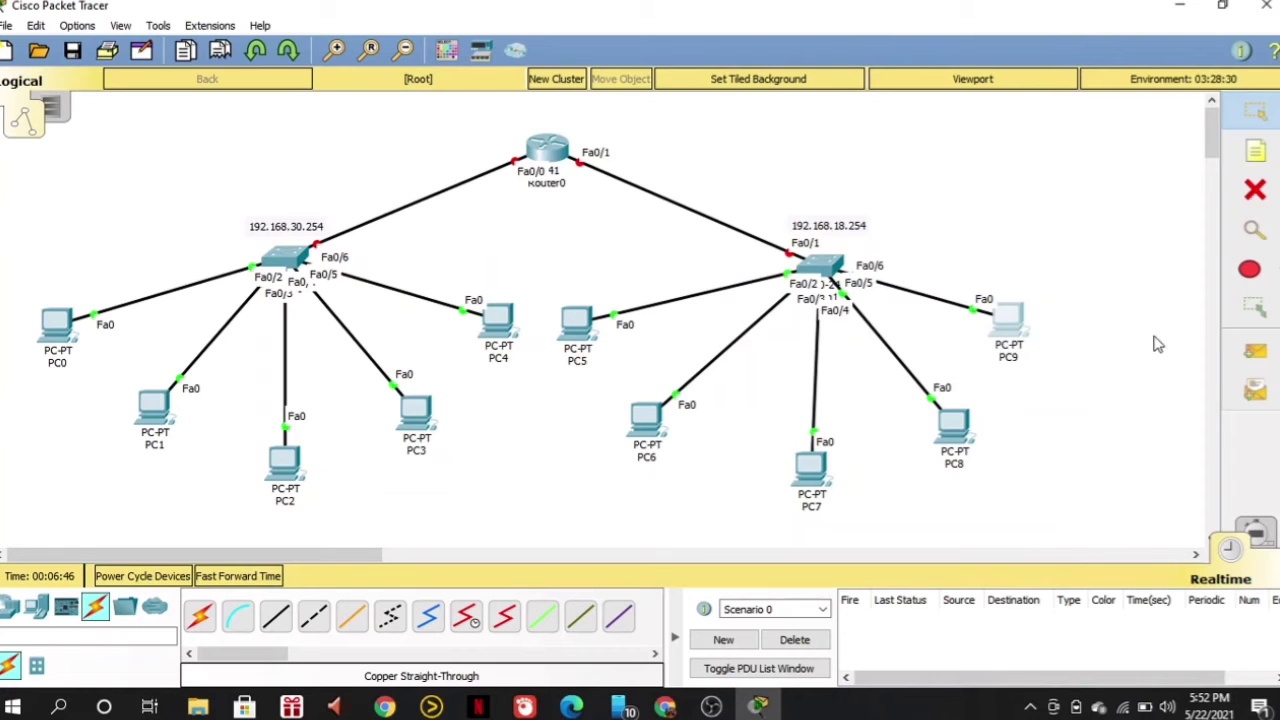
Send a simple PDU from PC0 to PC1 and another from PC6 to PC8 to test connectivity within each LAN.
click(1244, 355)
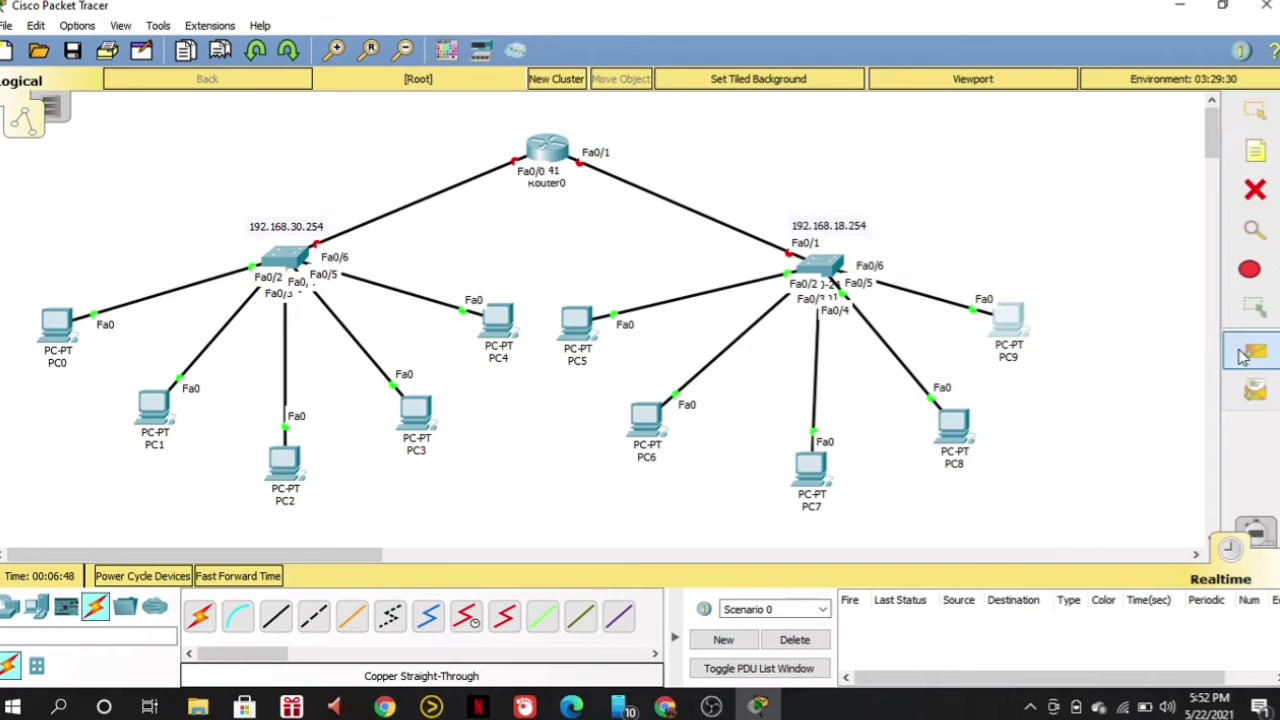
click(52, 328)
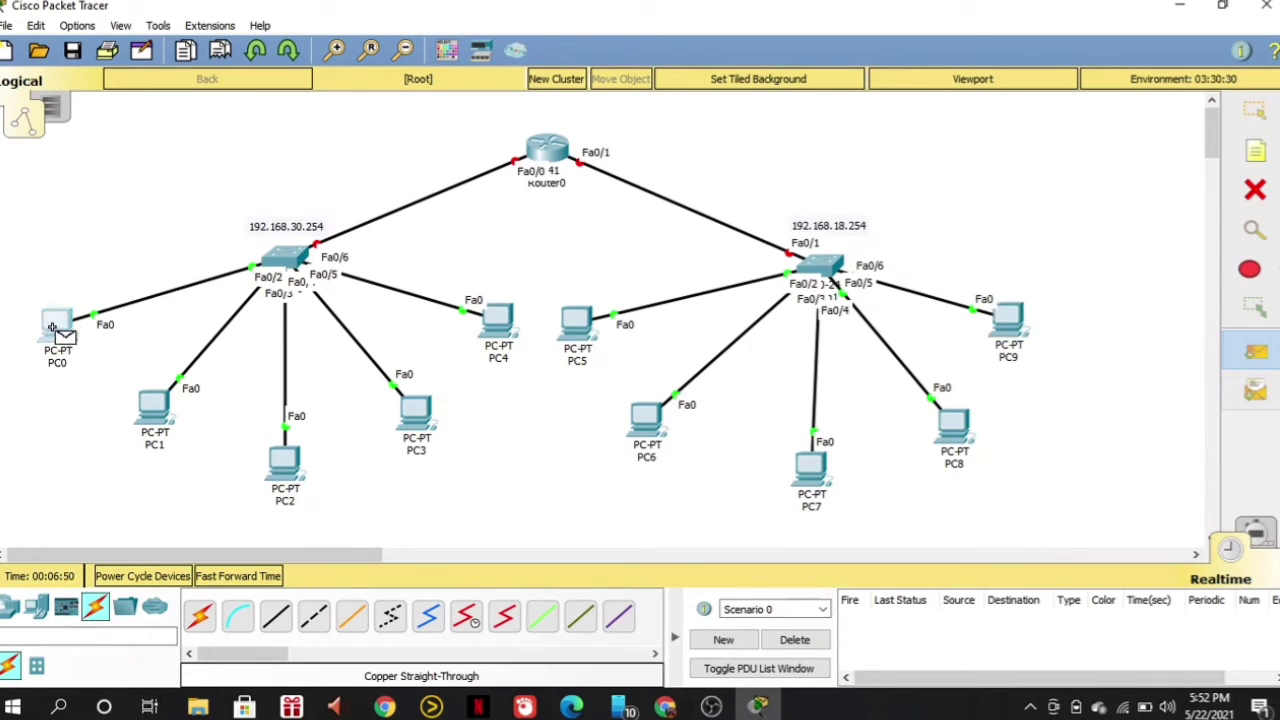
click(153, 412)
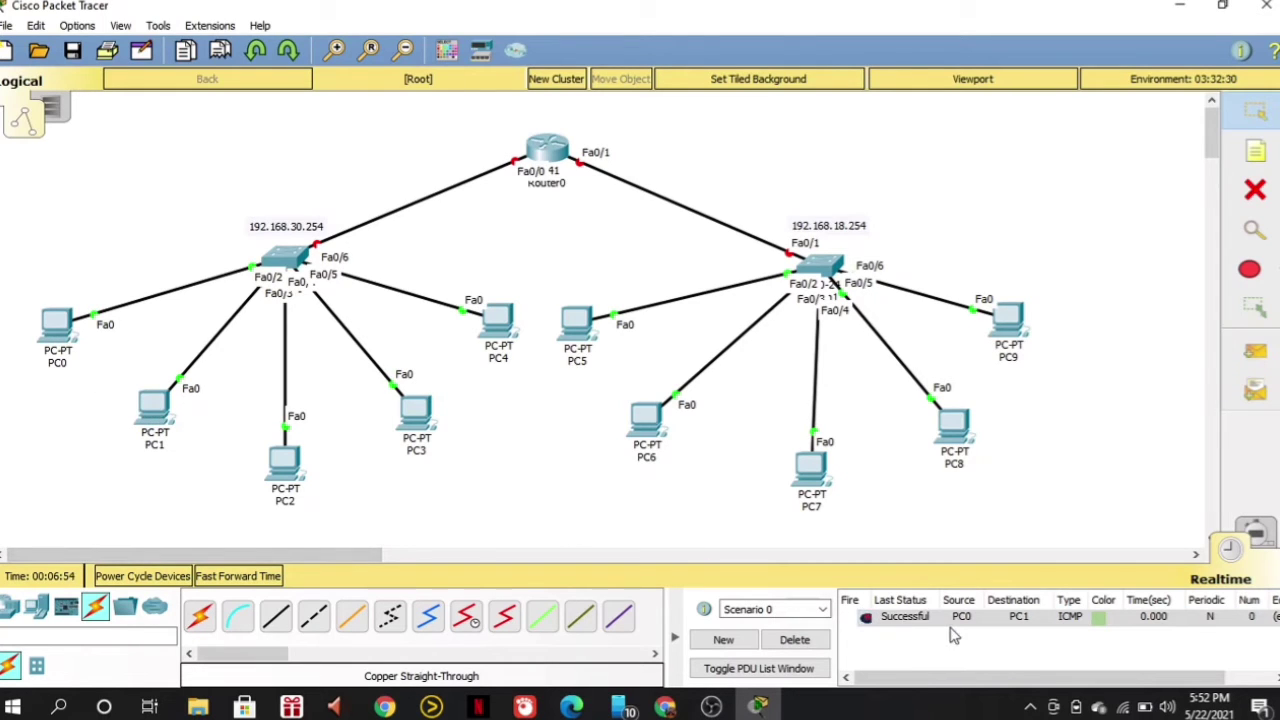
click(1256, 350)
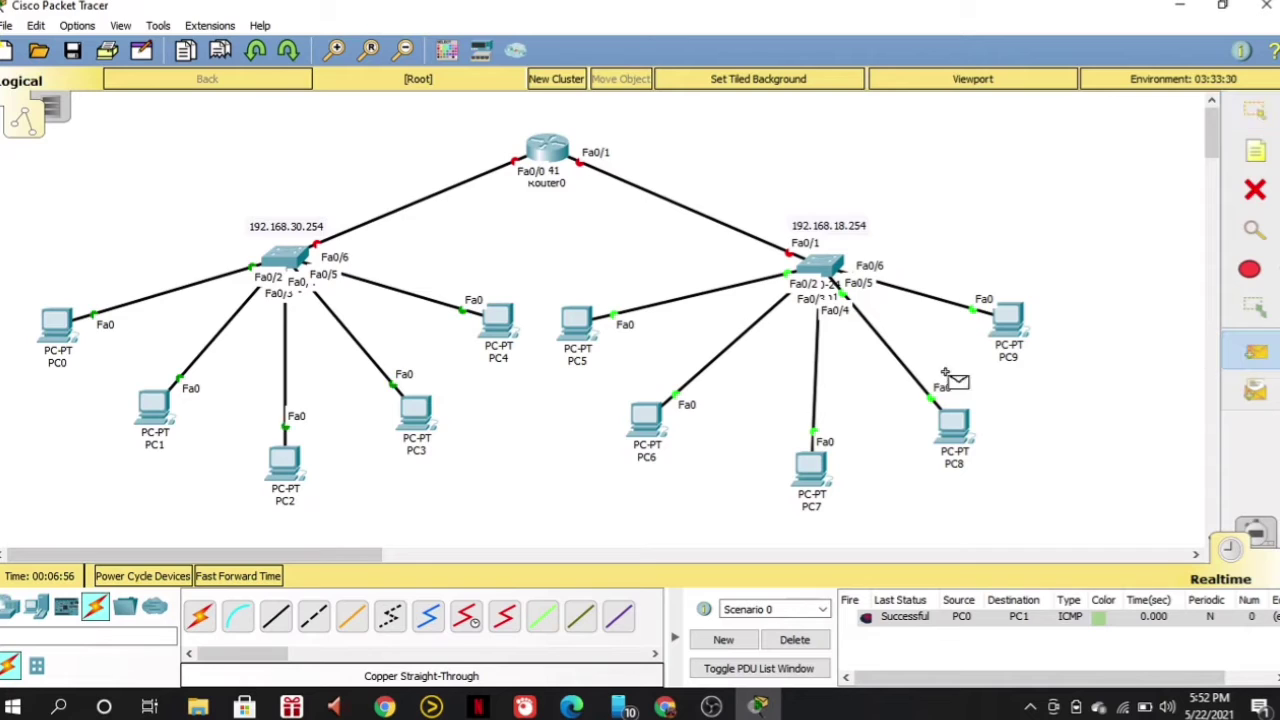
click(645, 425)
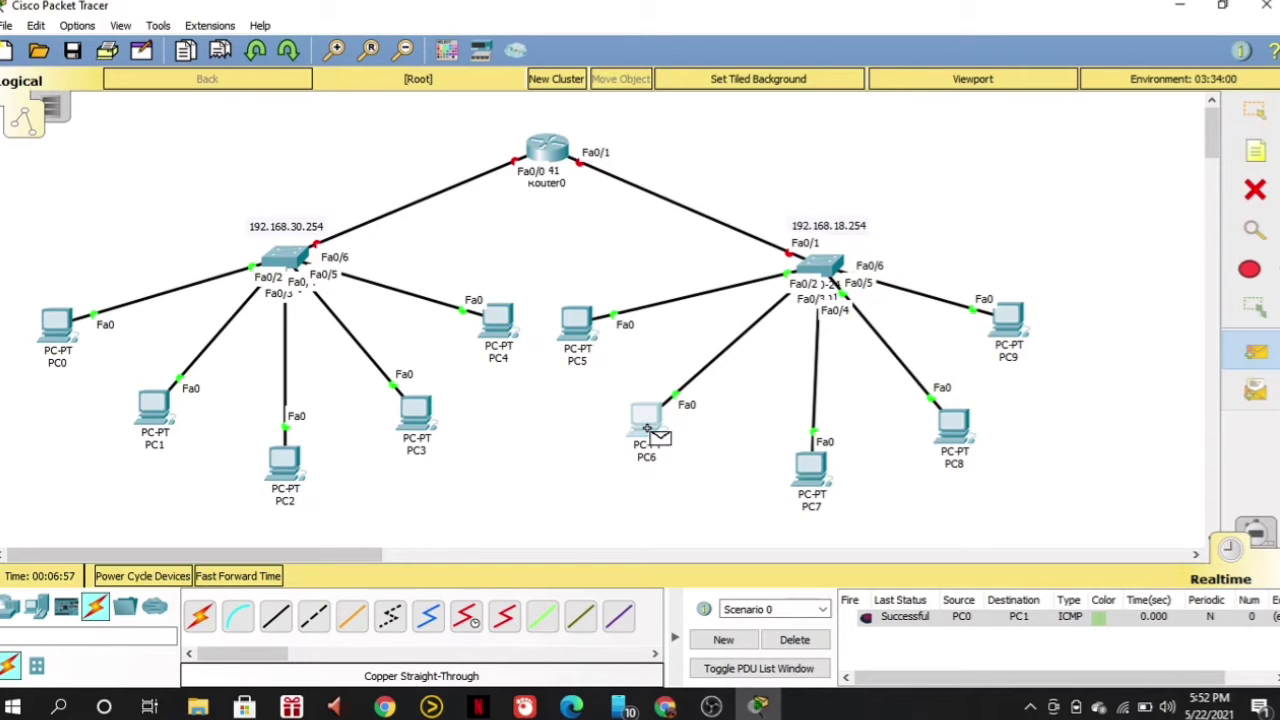
click(953, 430)
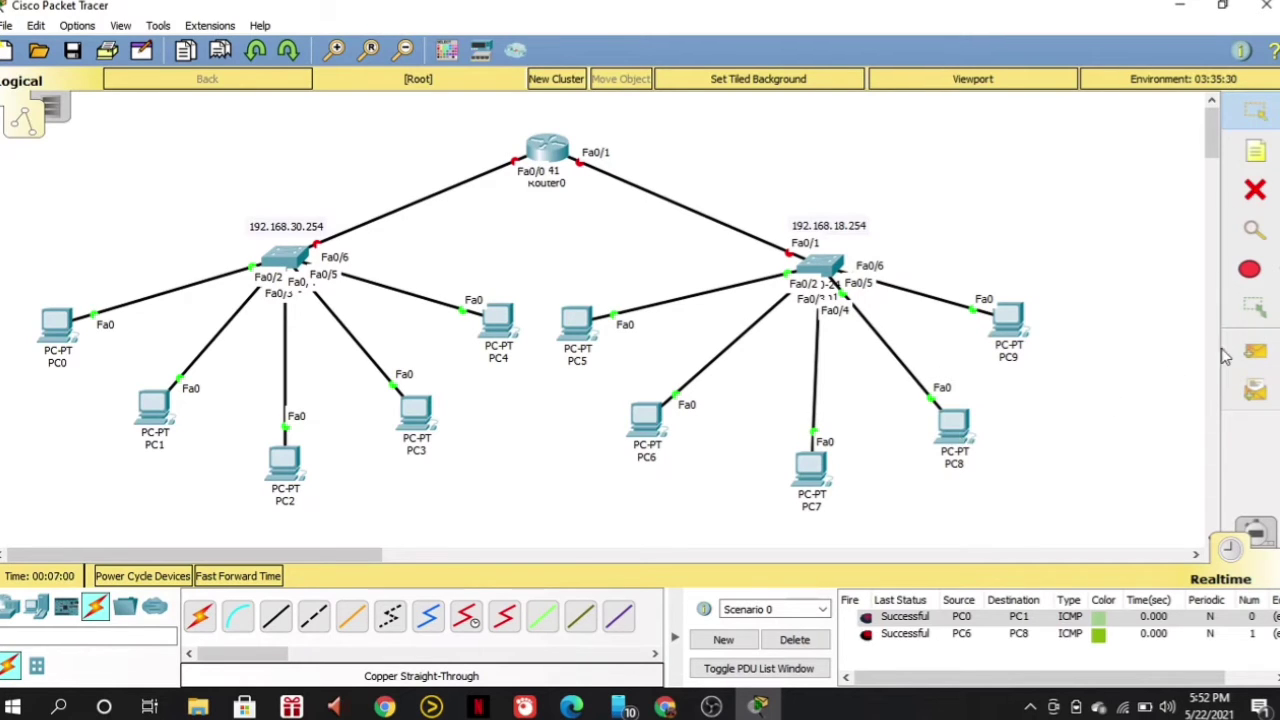
Send a simple PDU from PC4 to PC5 to test connectivity between the two LANs.
click(1256, 350)
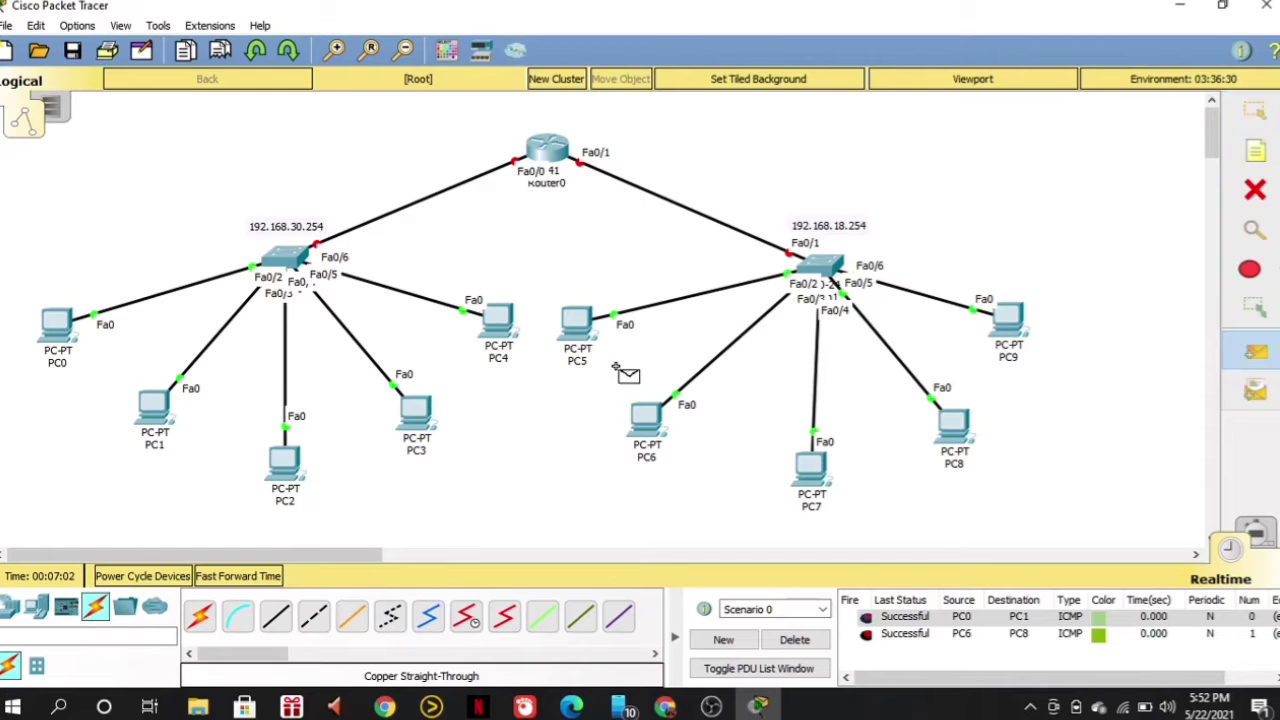
click(496, 330)
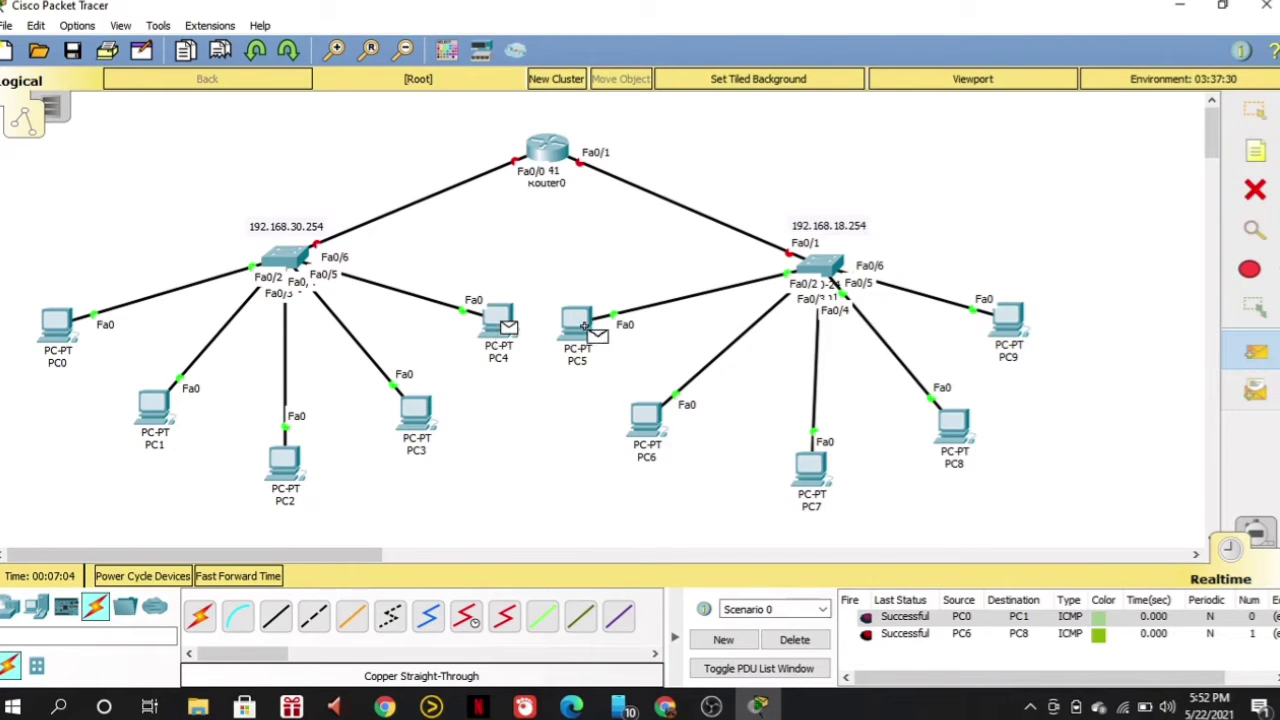
click(584, 333)
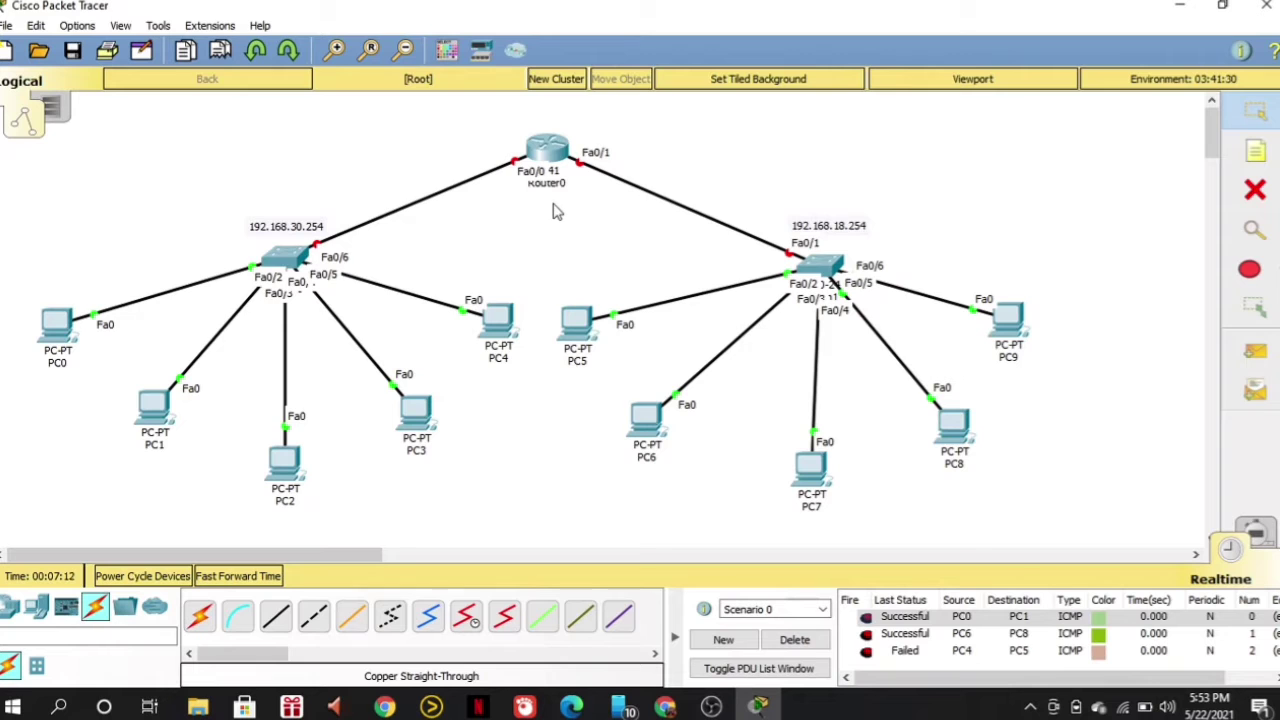
In Router0's command line, decline the initial configuration dialog and enter global configuration mode with enable and configure terminal.
click(548, 148)
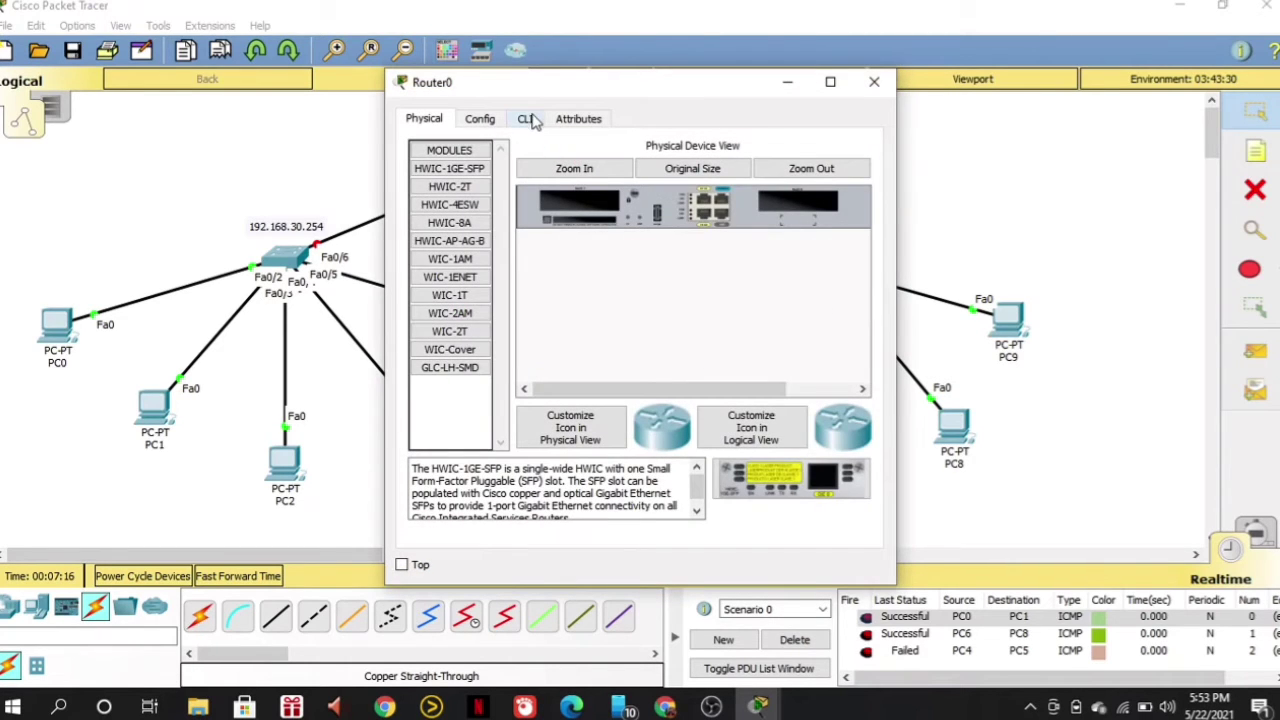
click(527, 120)
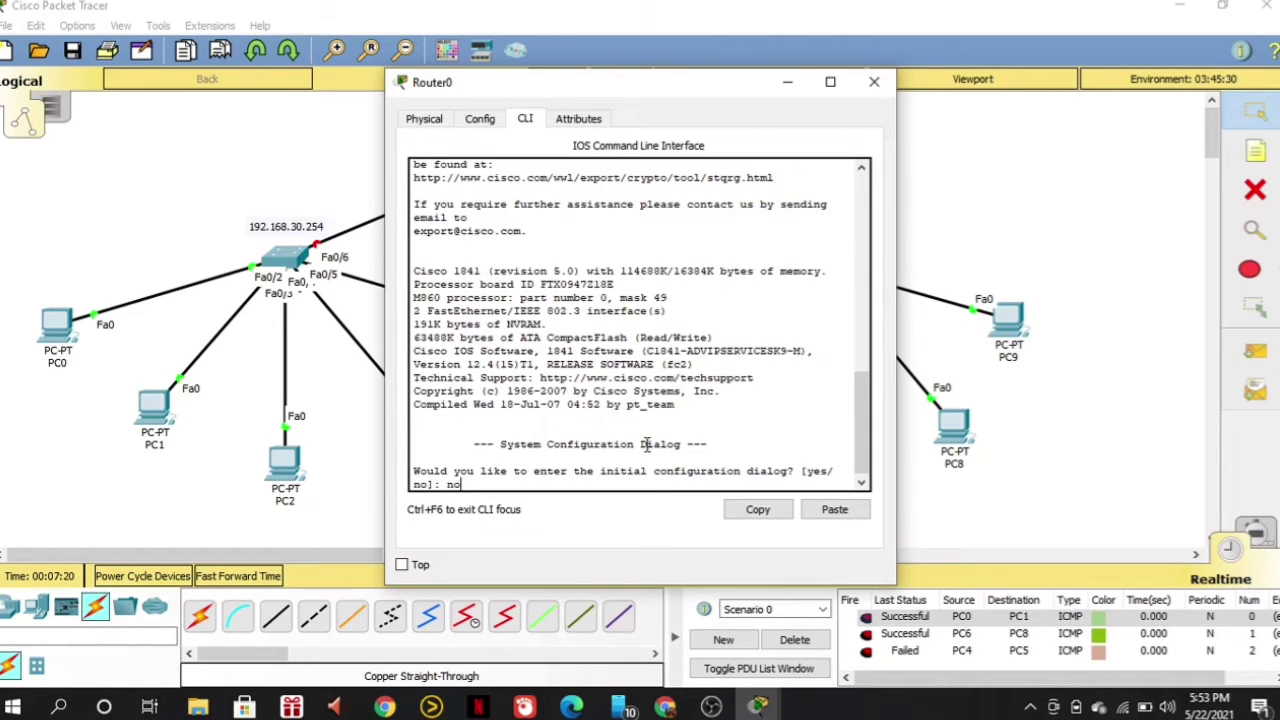
text(no)
key(Return)
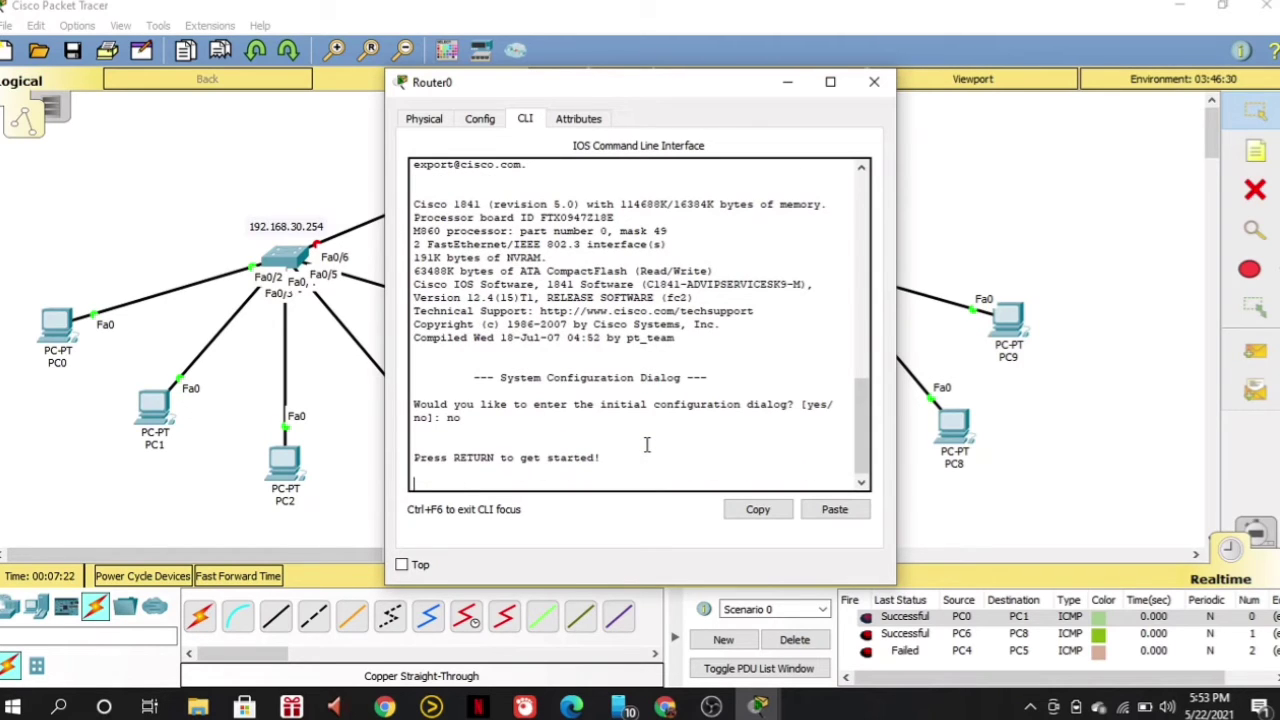
key(Return)
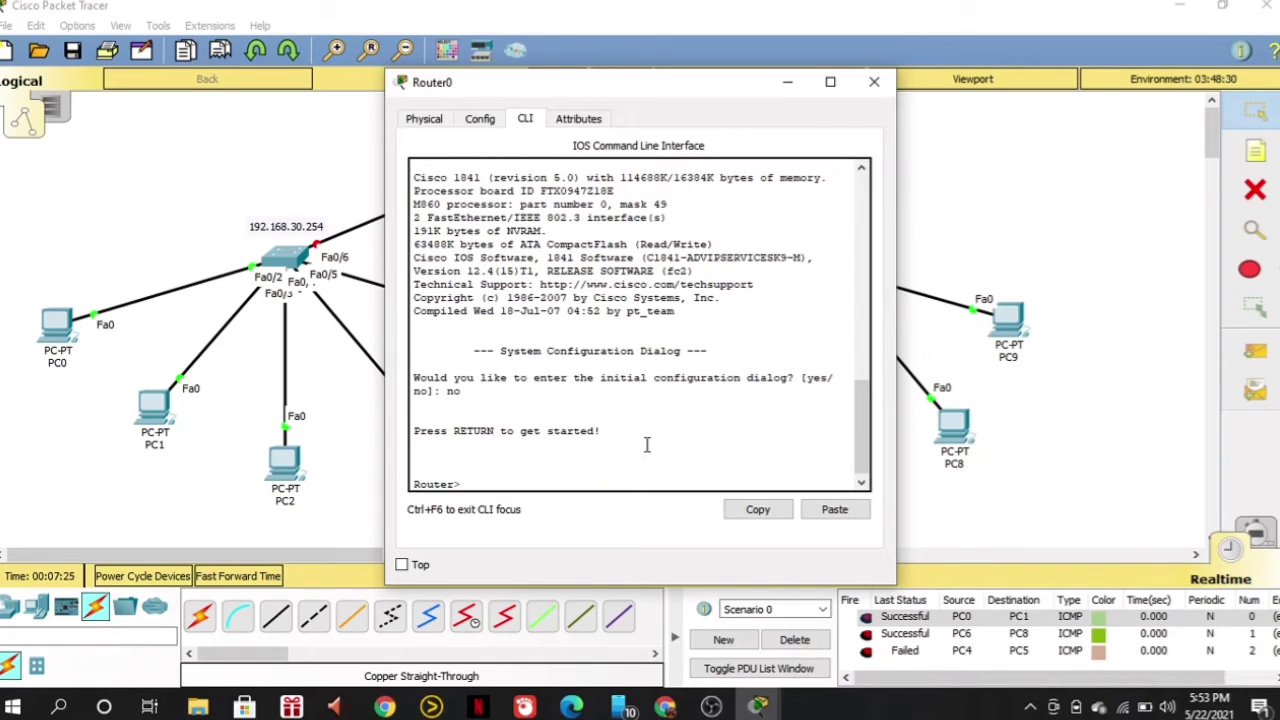
text(enable)
key(Return)
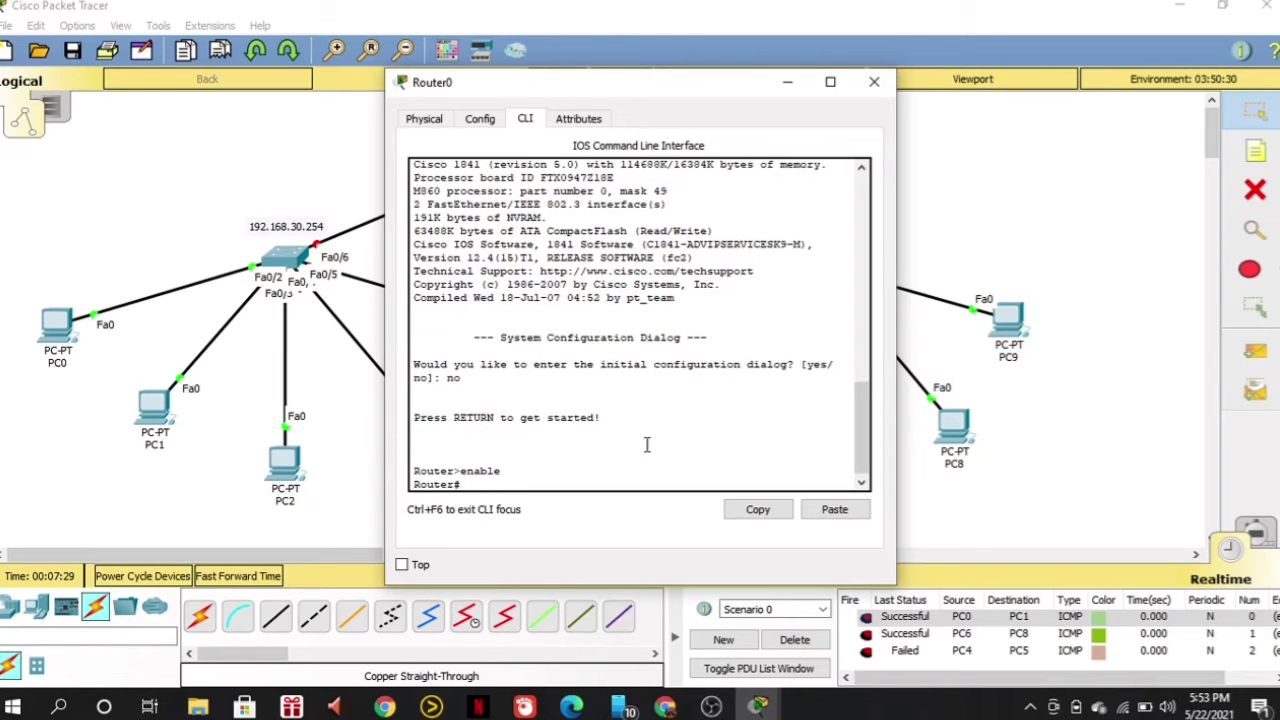
text(configure terminal)
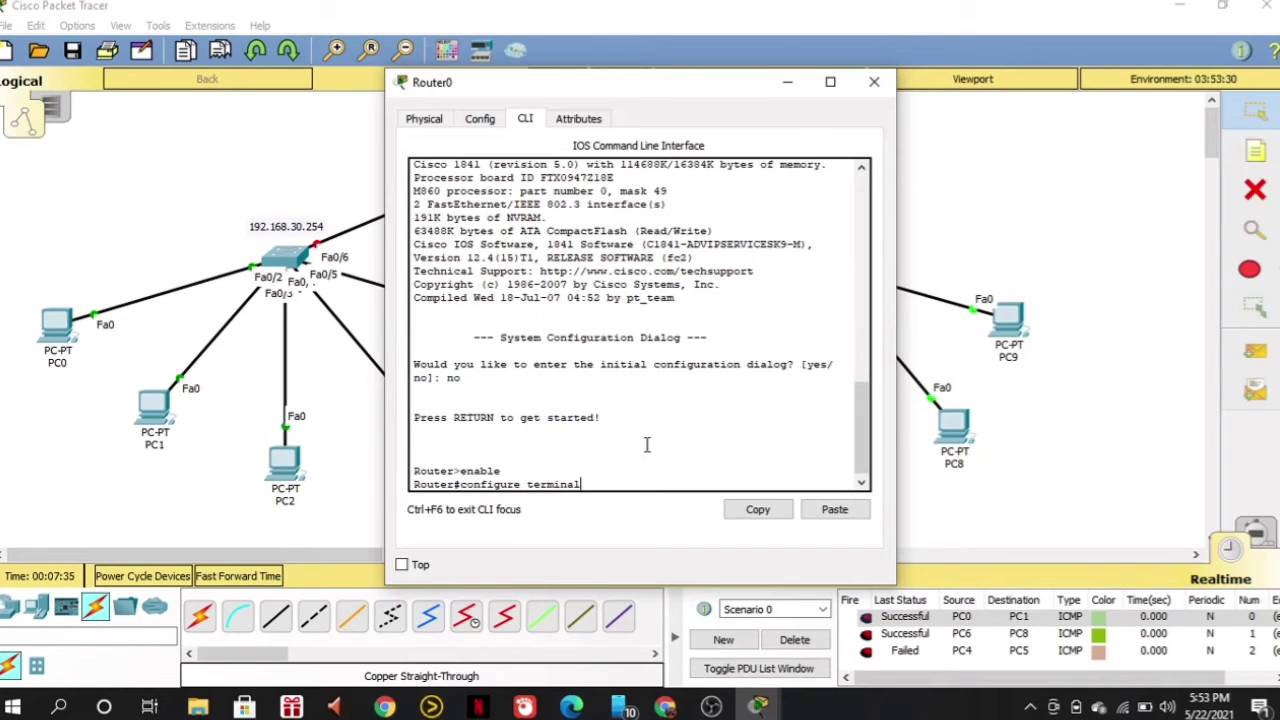
key(Return)
Assign IP address 192.168.30.254 with subnet mask 255.255.255.0 to Router0's interface fa 0/0.
text(inte)
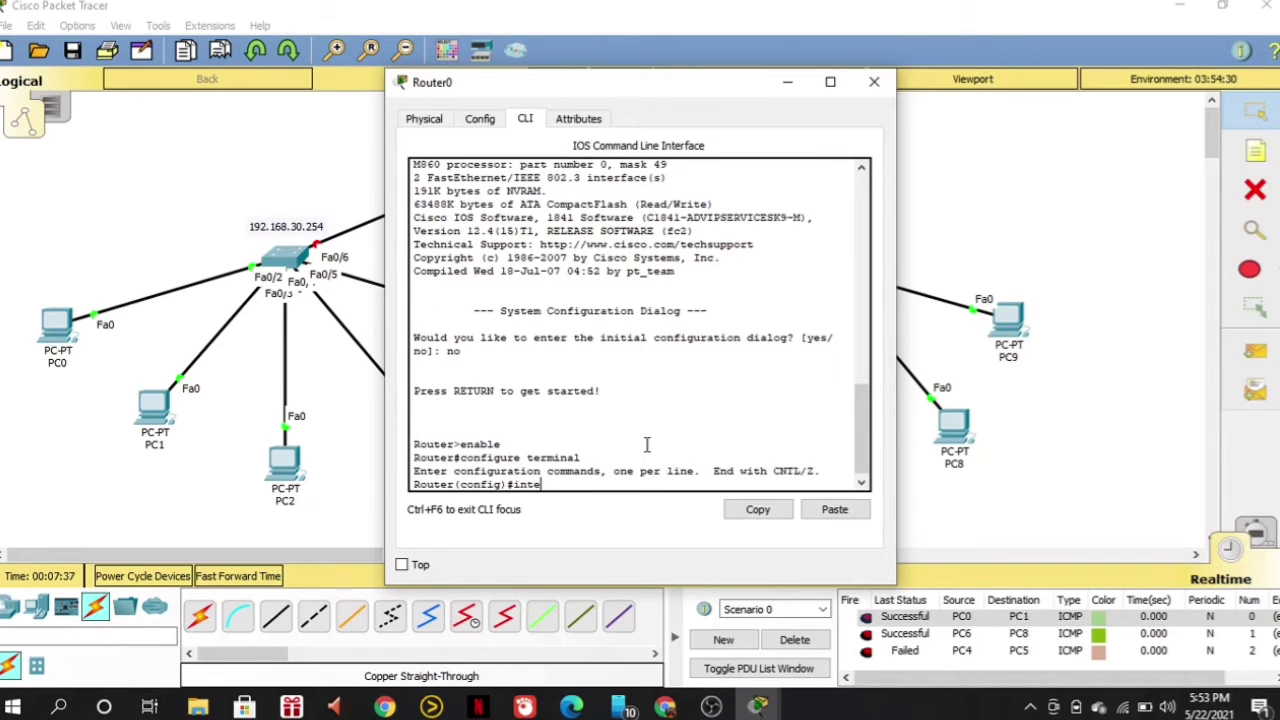
text(rface)
drag(675, 93, 966, 109)
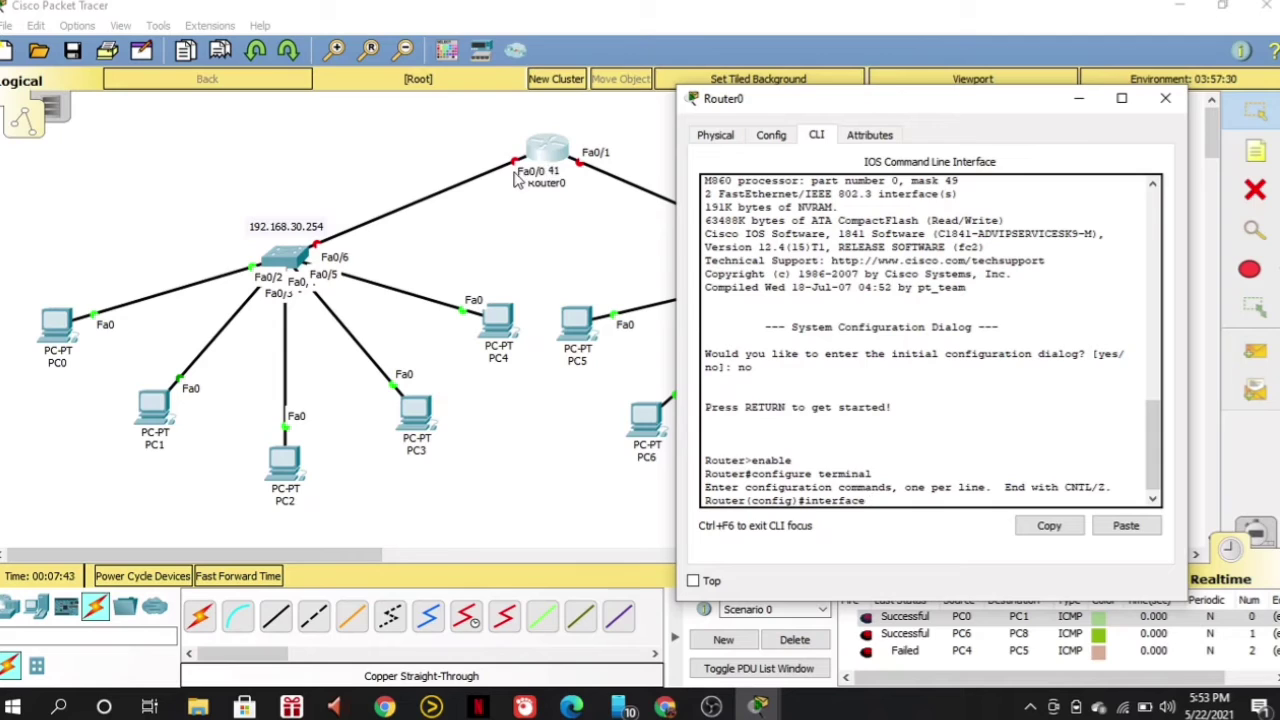
text(a 0/0)
key(Return)
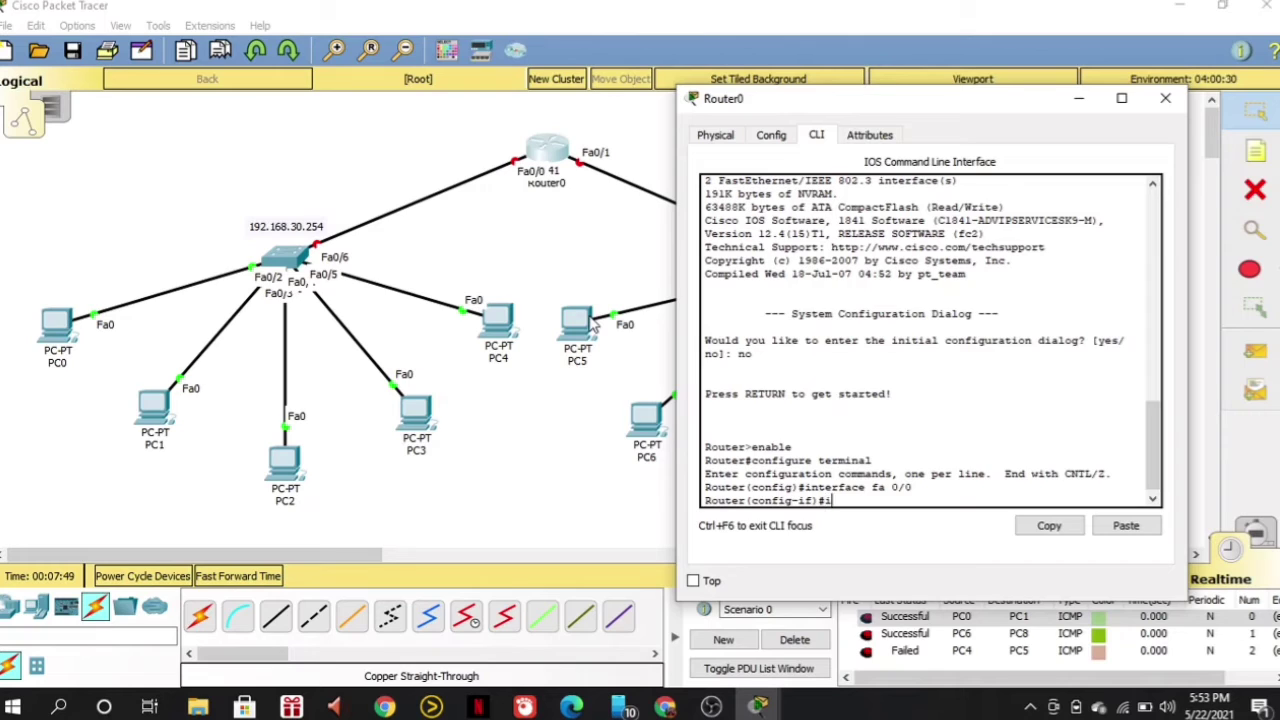
text(ip address)
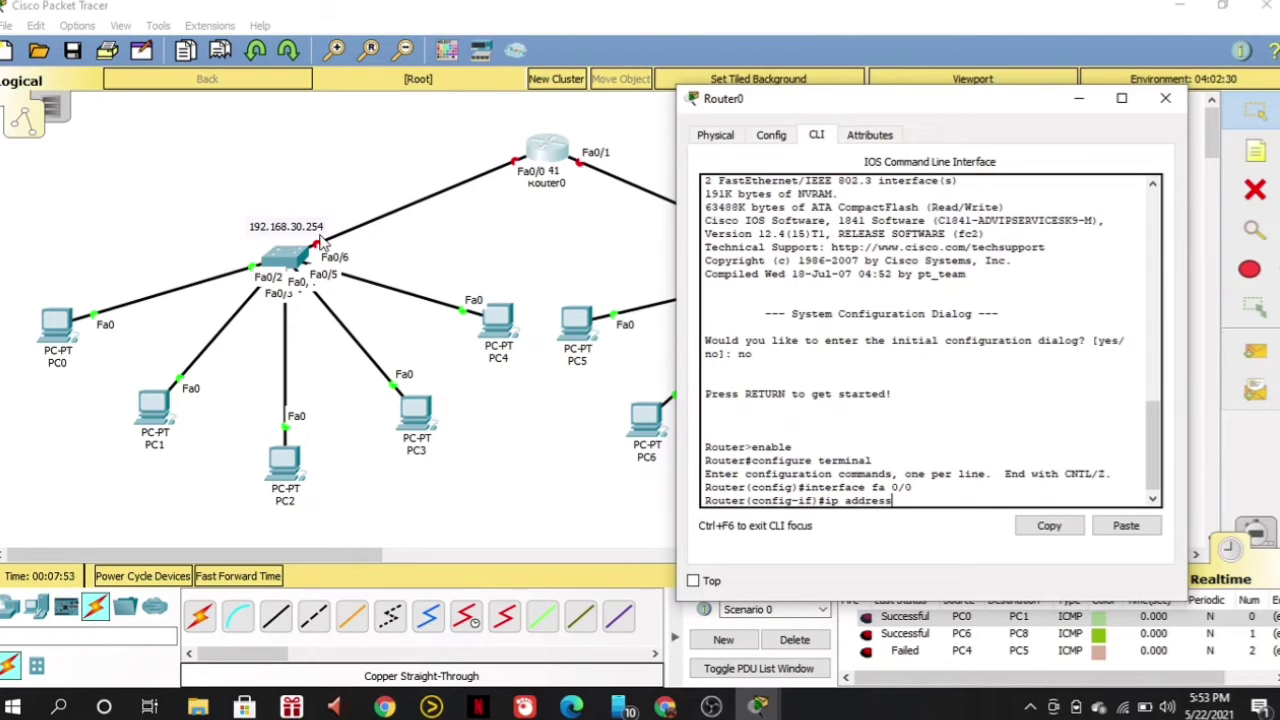
text( 192.168.30.254 2)
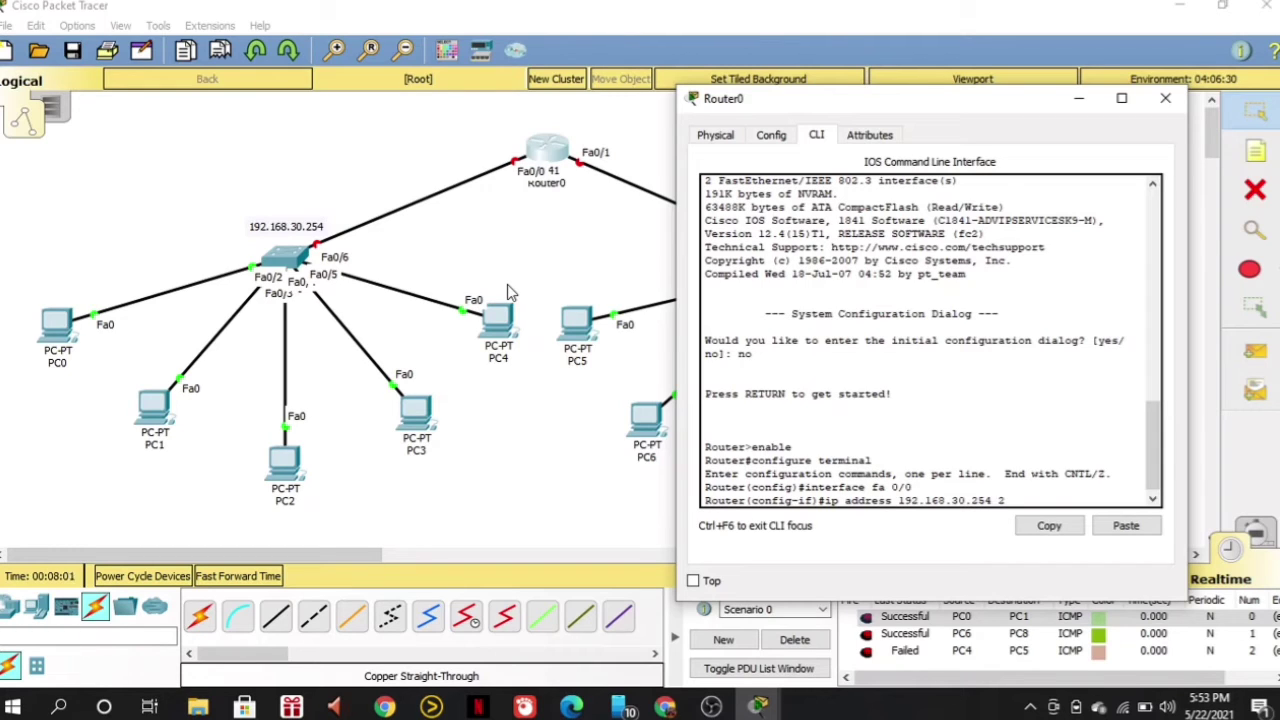
text(55.255.255.0)
key(Return)
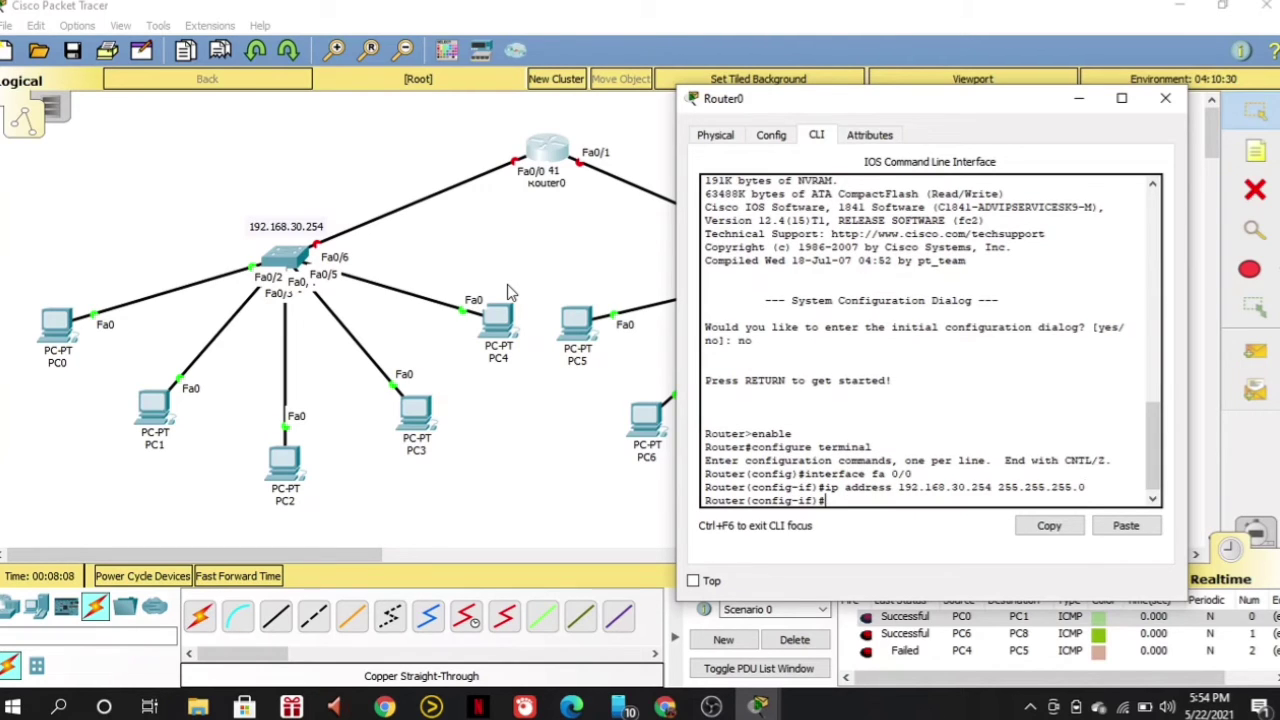
Enable interface fa 0/0 with no shutdown, and end the configuration session.
text(no shutdown)
key(Return)
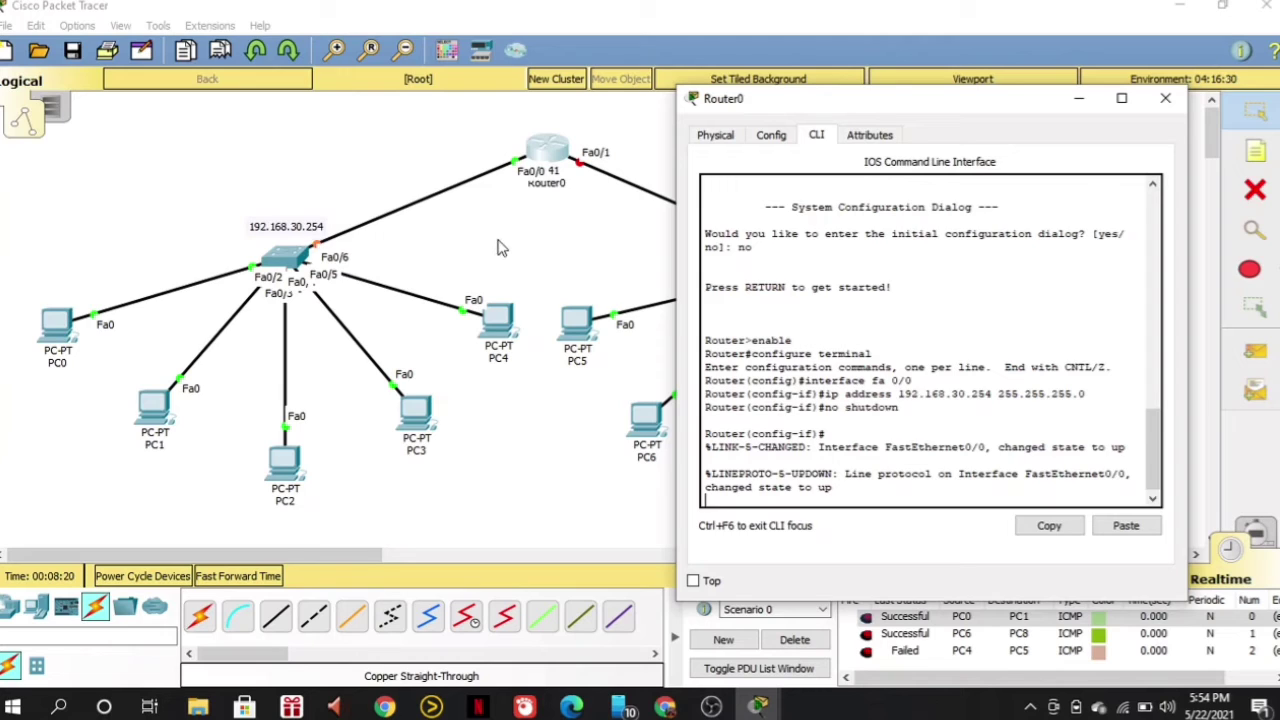
key(Return)
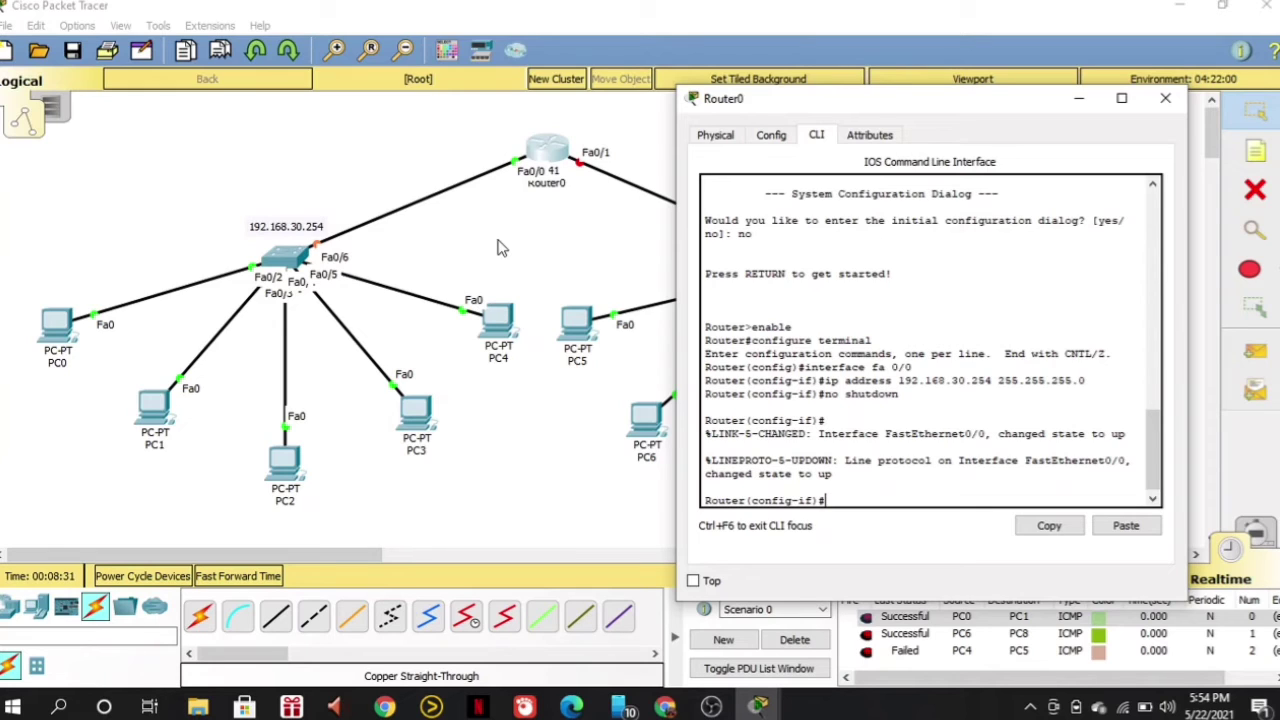
text(end)
key(Return)
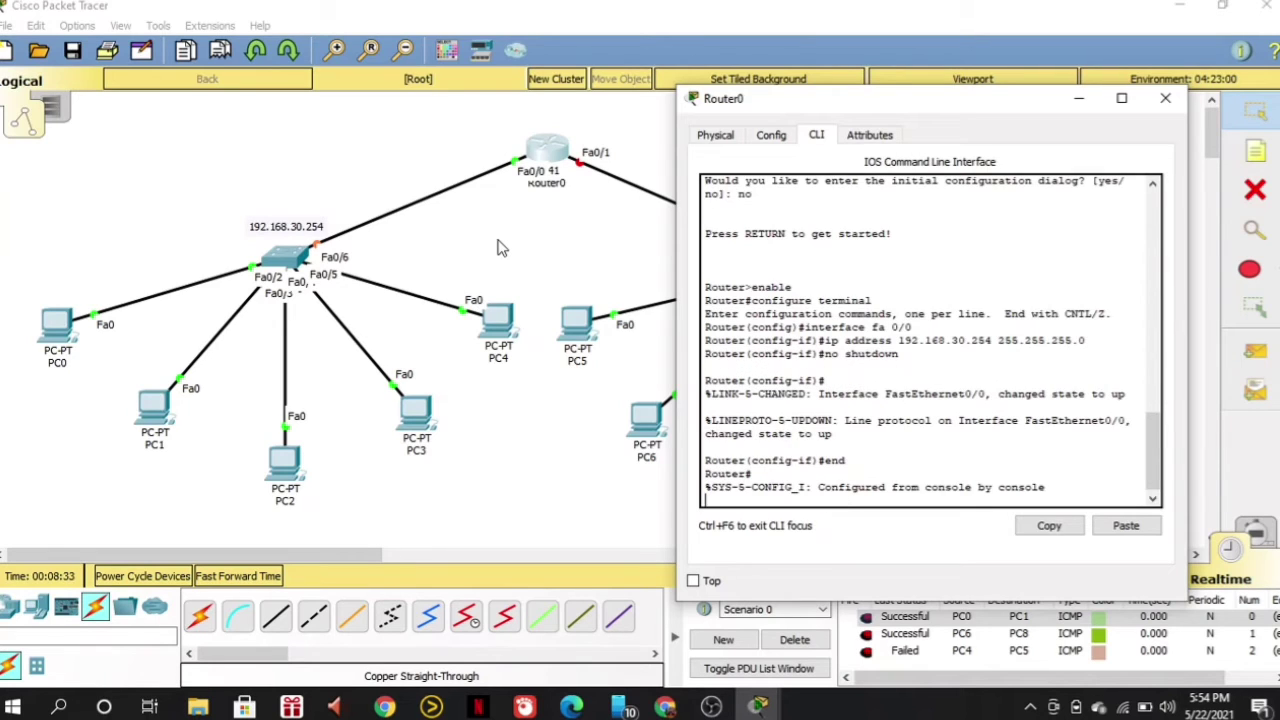
key(Return)
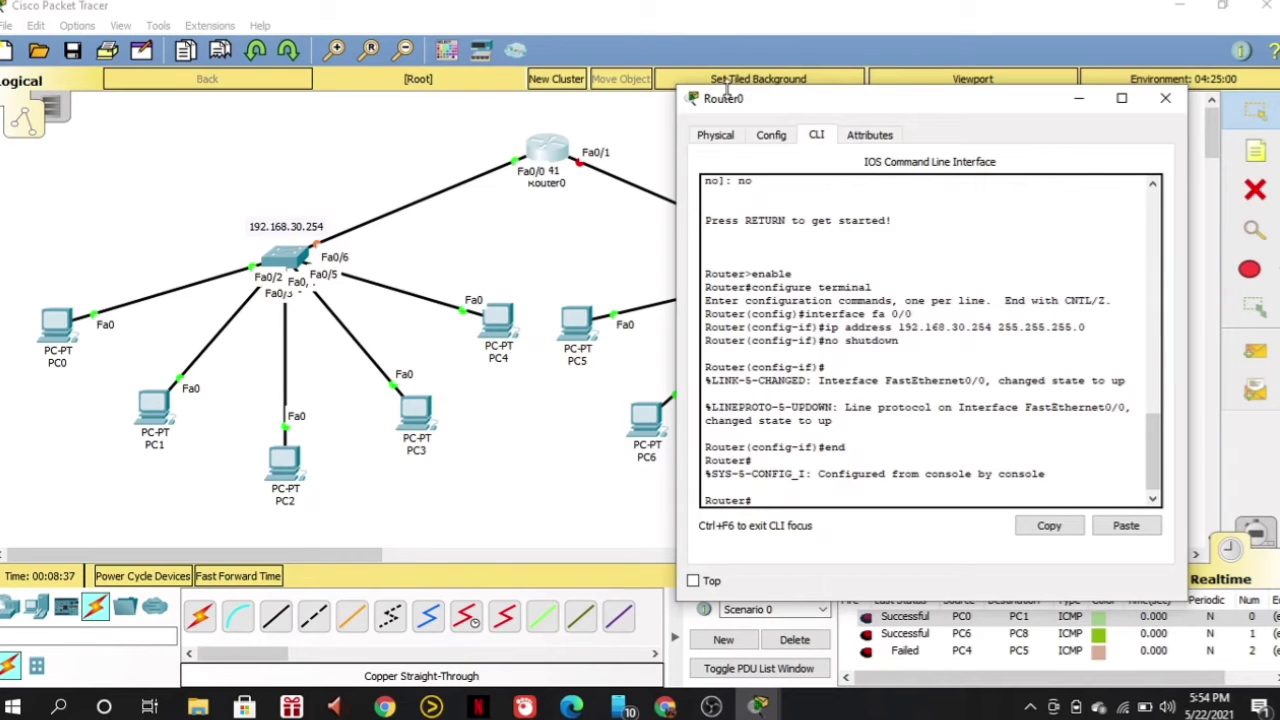
Enter global configuration mode on Router0 again and select interface fa 0/1.
drag(812, 110, 387, 140)
text(confi)
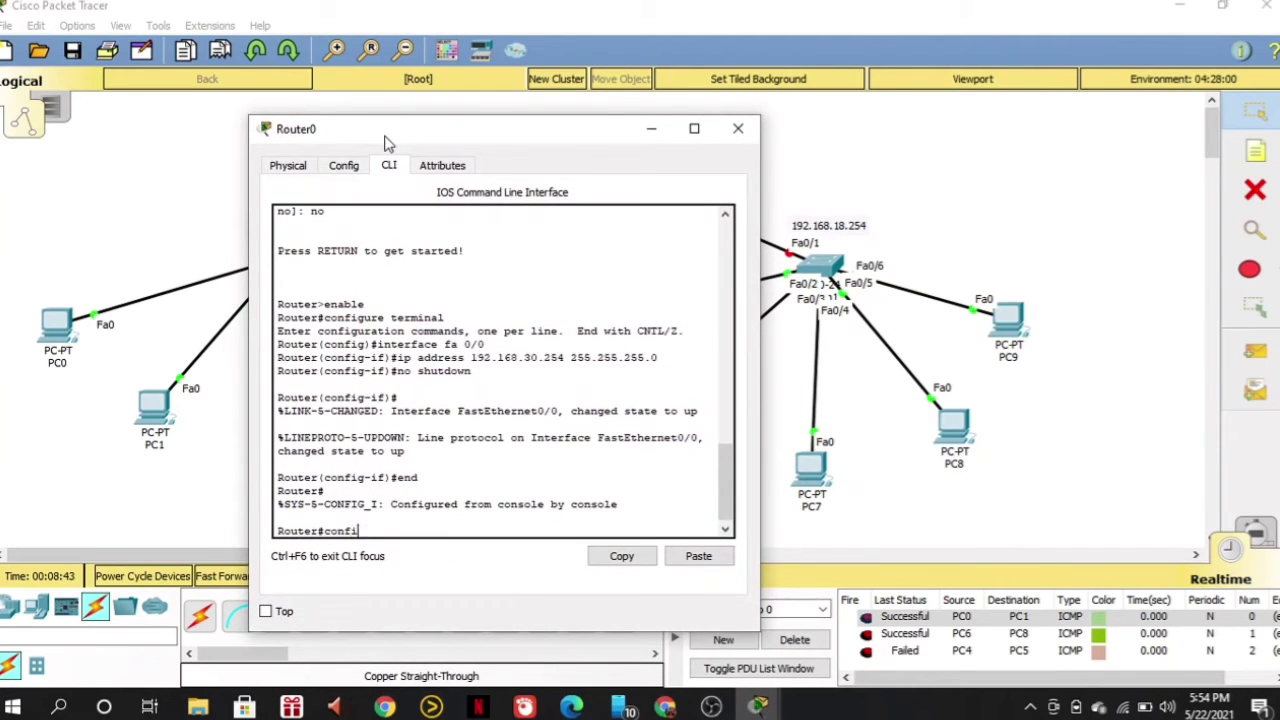
text(gure terminal)
key(Return)
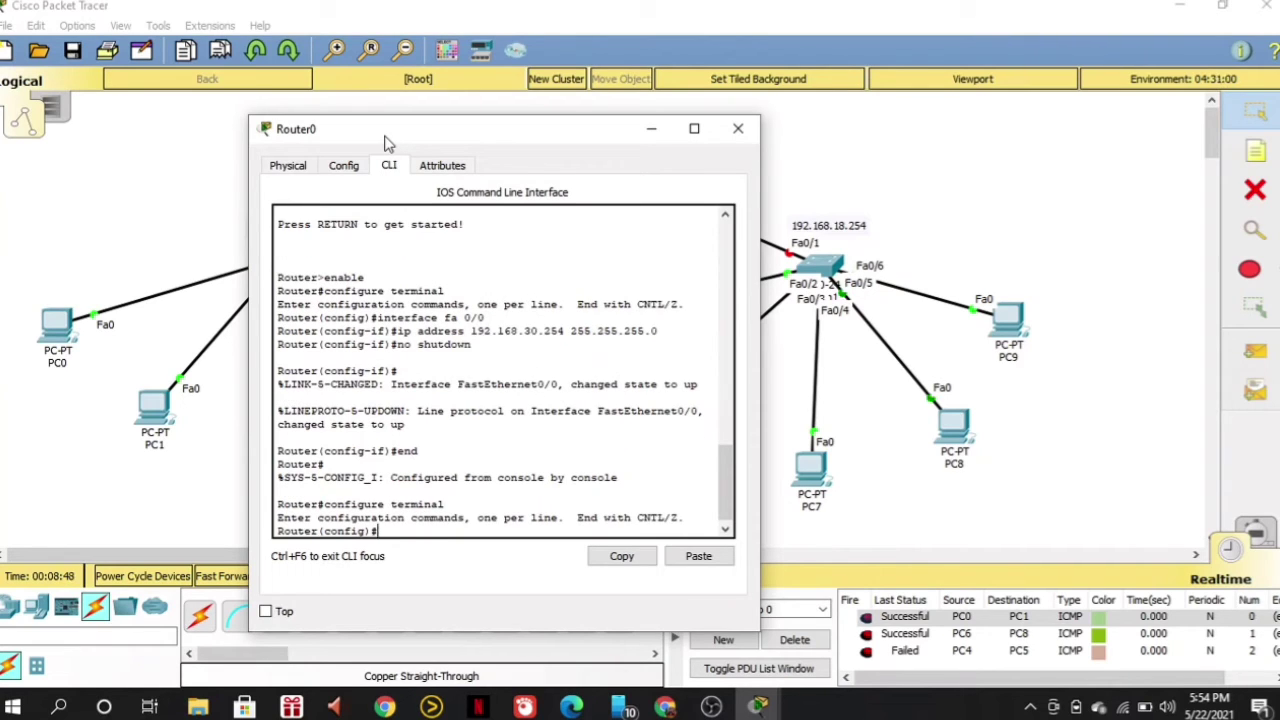
text(interface)
drag(416, 132, 830, 83)
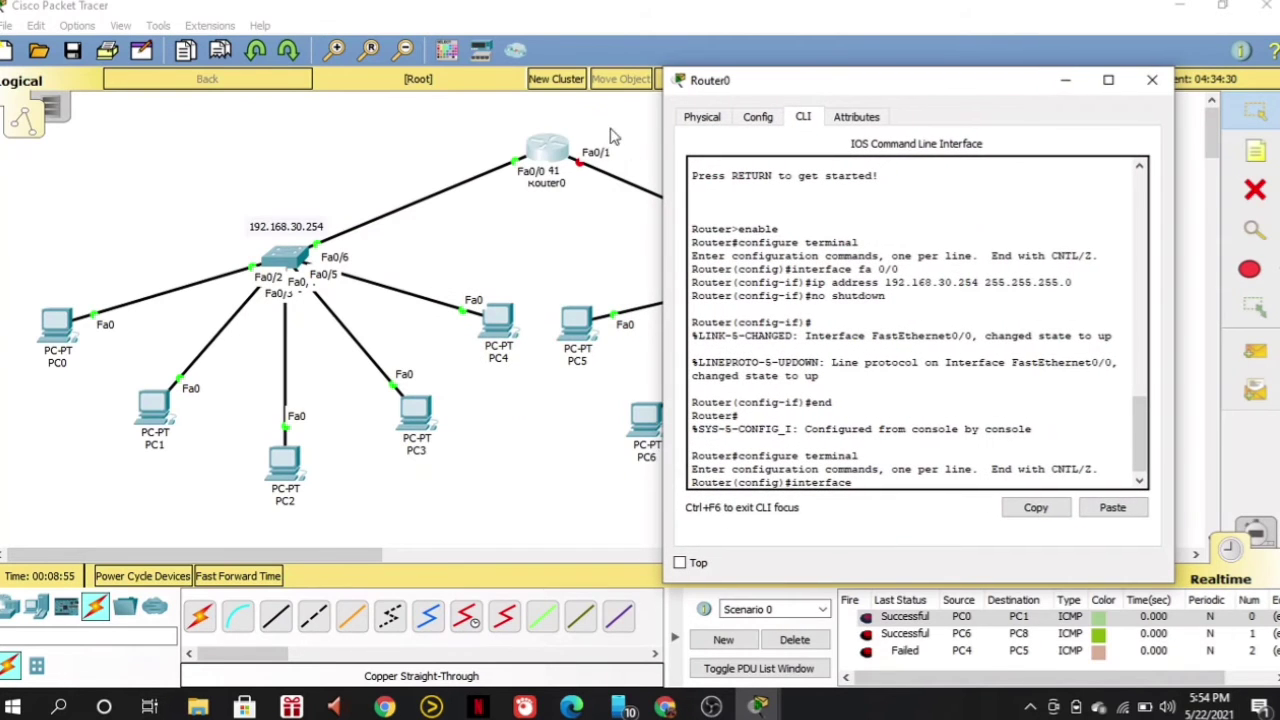
text(fa 0/1)
key(Return)
Assign IP address 192.168.18.254 with subnet mask 255.255.255.0 to interface fa 0/1.
text(ip a)
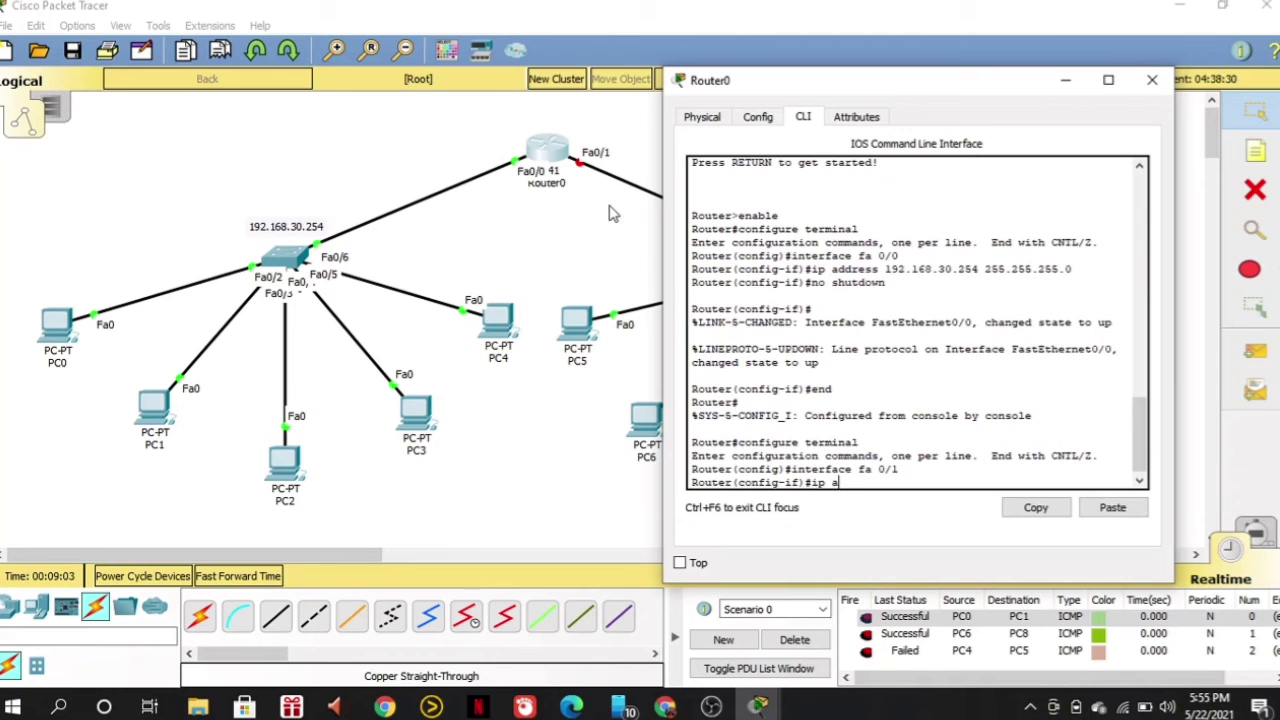
text(ddress)
drag(720, 84, 314, 95)
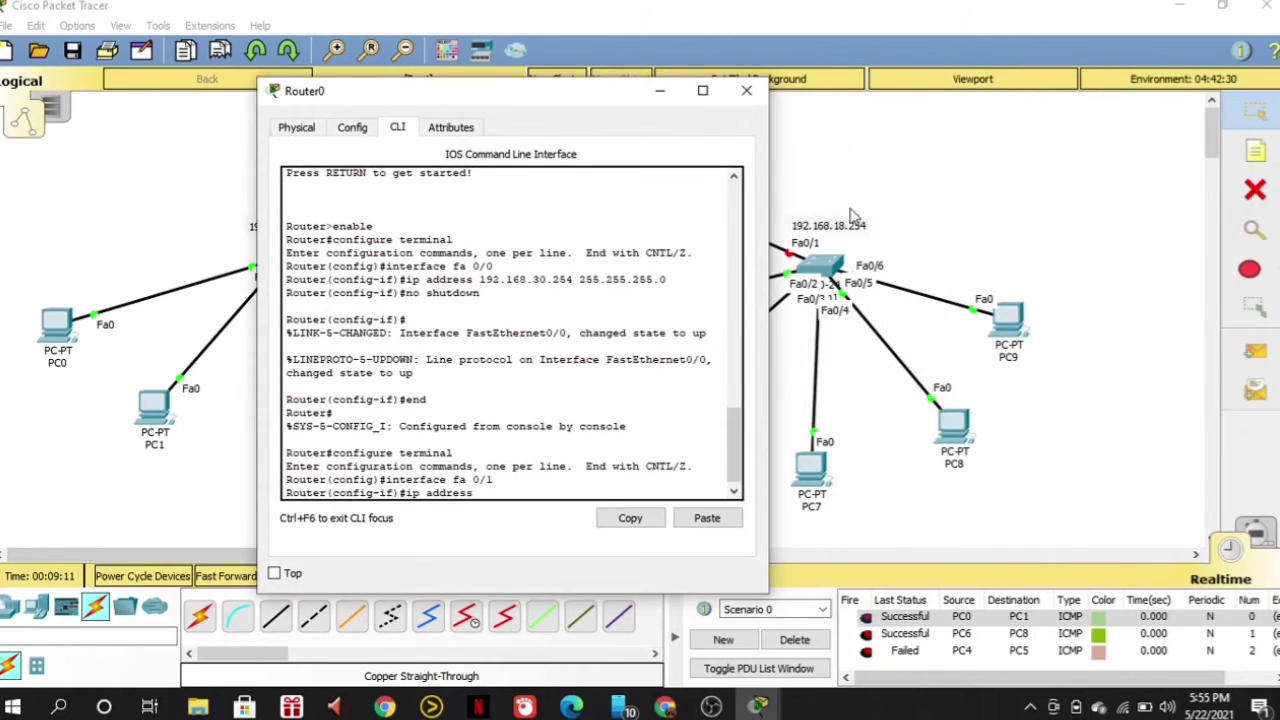
text(192.168.18.254)
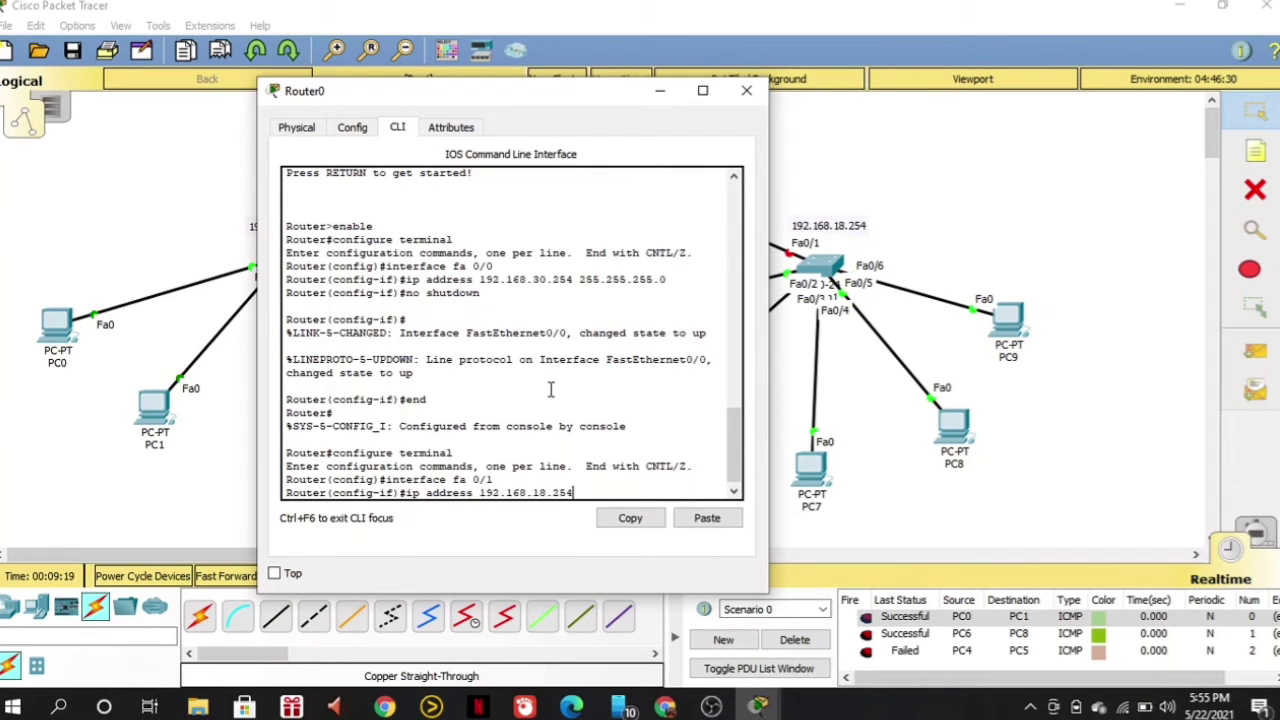
text( 255.255.255.)
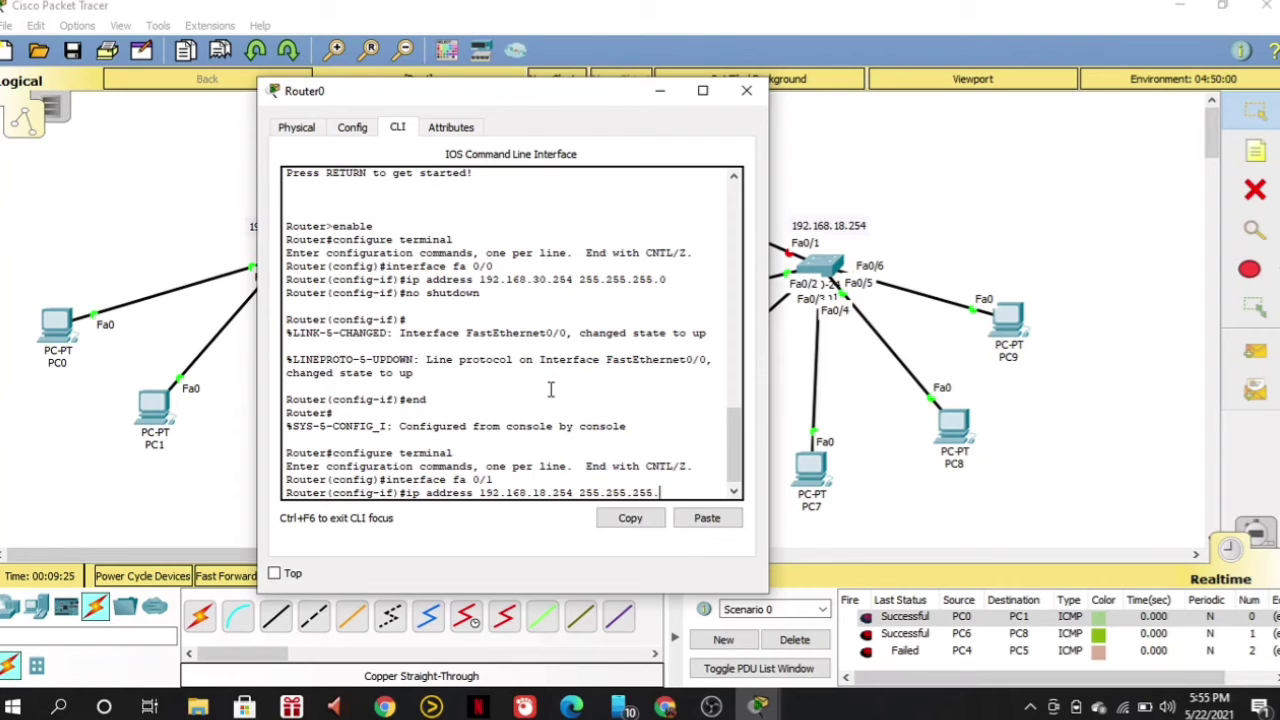
text(0)
key(Return)
Enable interface fa 0/1 with no sh, end the configuration session and close the Router0 window.
text(no )
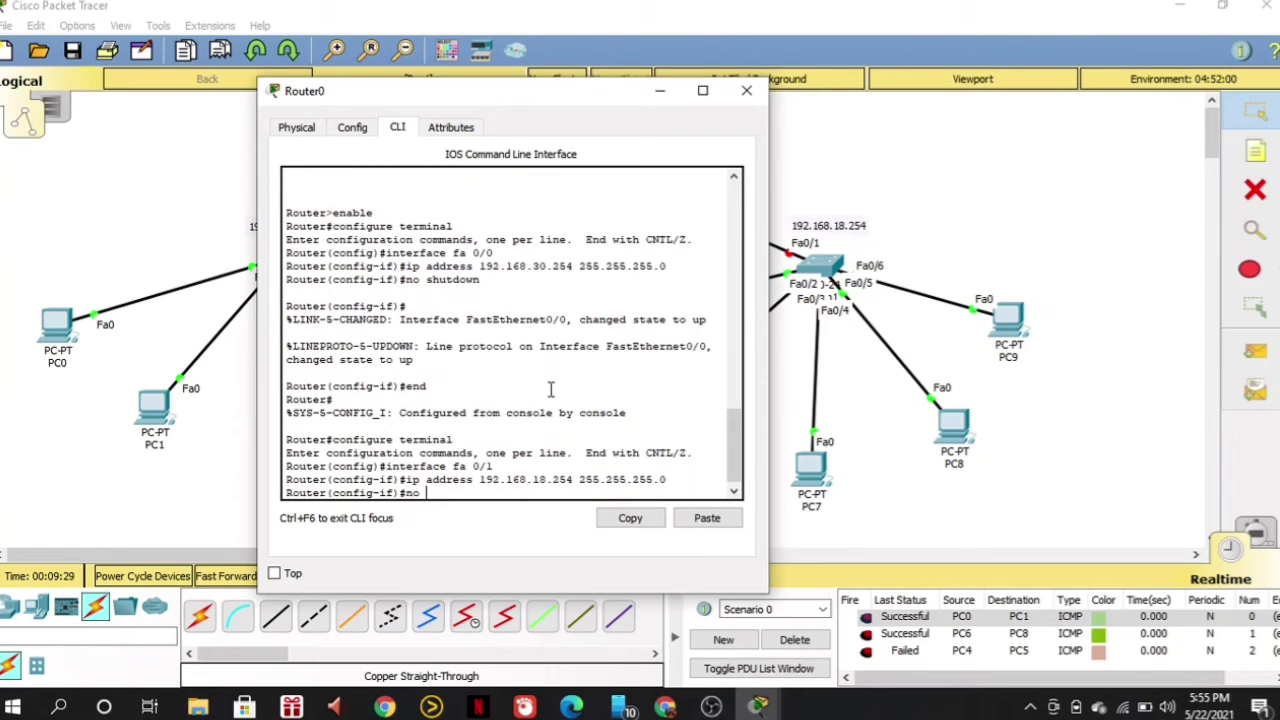
text(sh)
key(Return)
text(end)
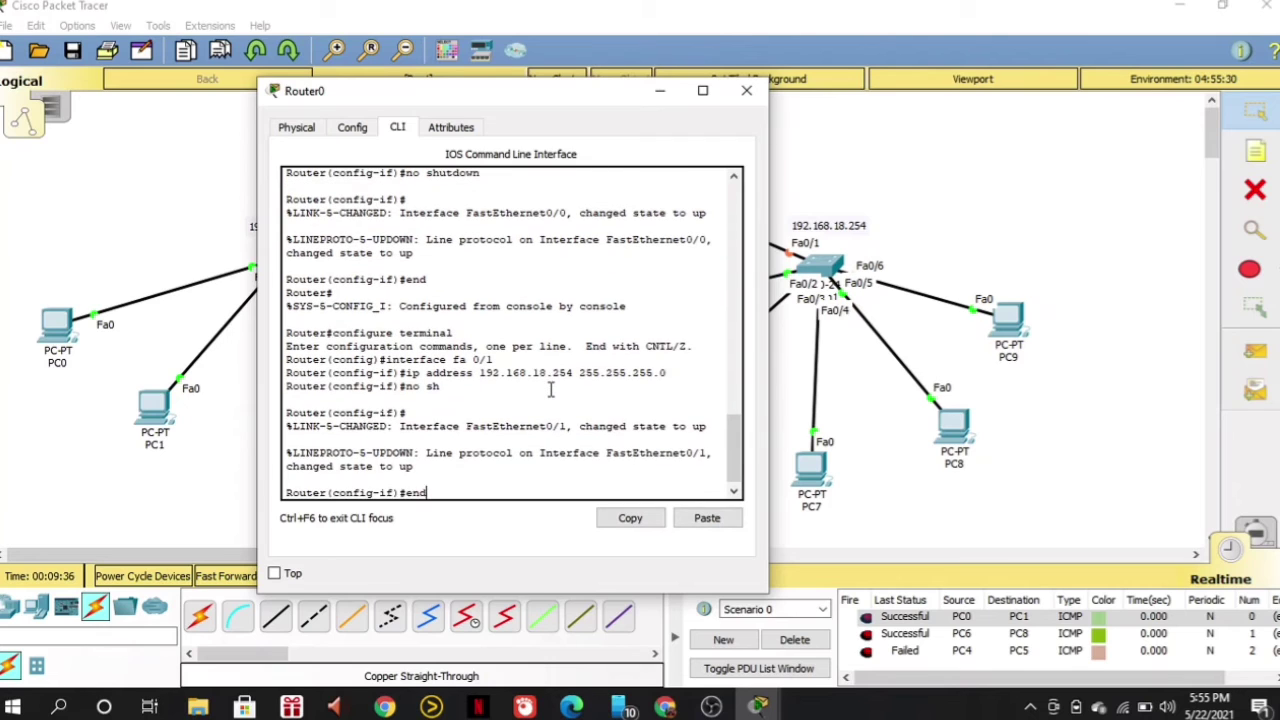
key(Return)
key(Return)
click(746, 90)
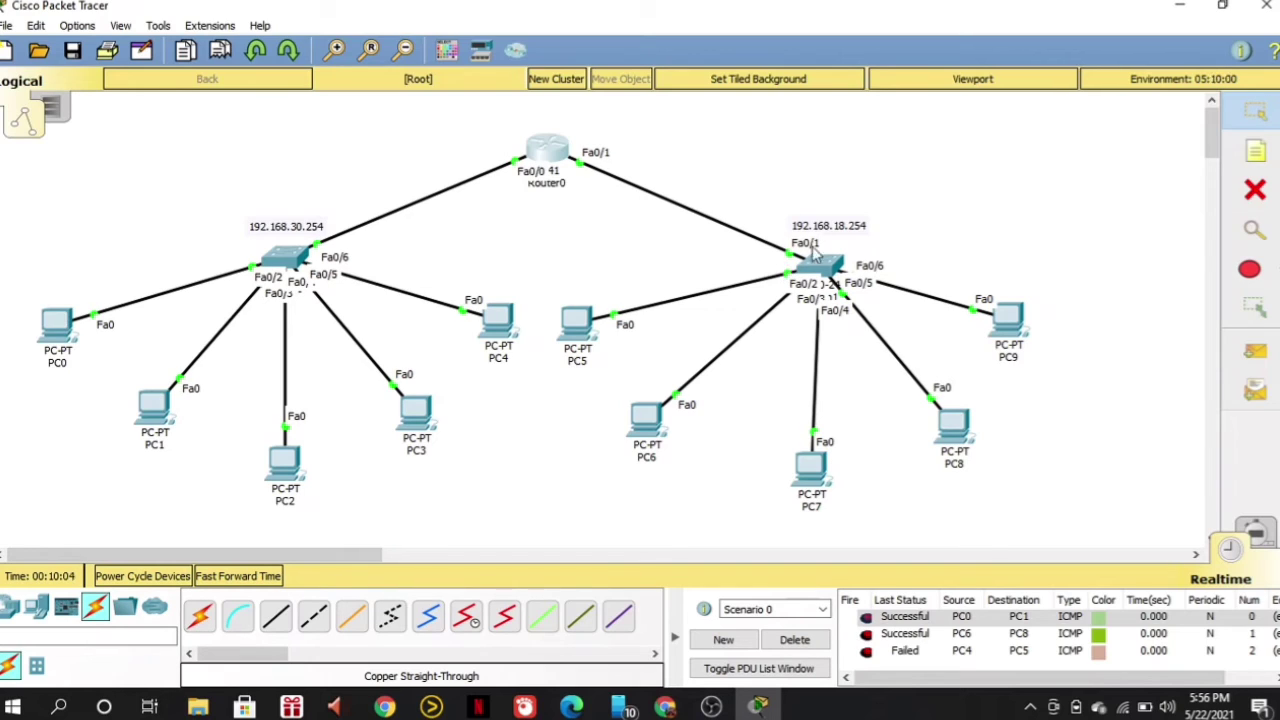
Send a simple PDU from PC4 to PC5 and check its status in the PDU list.
click(1240, 350)
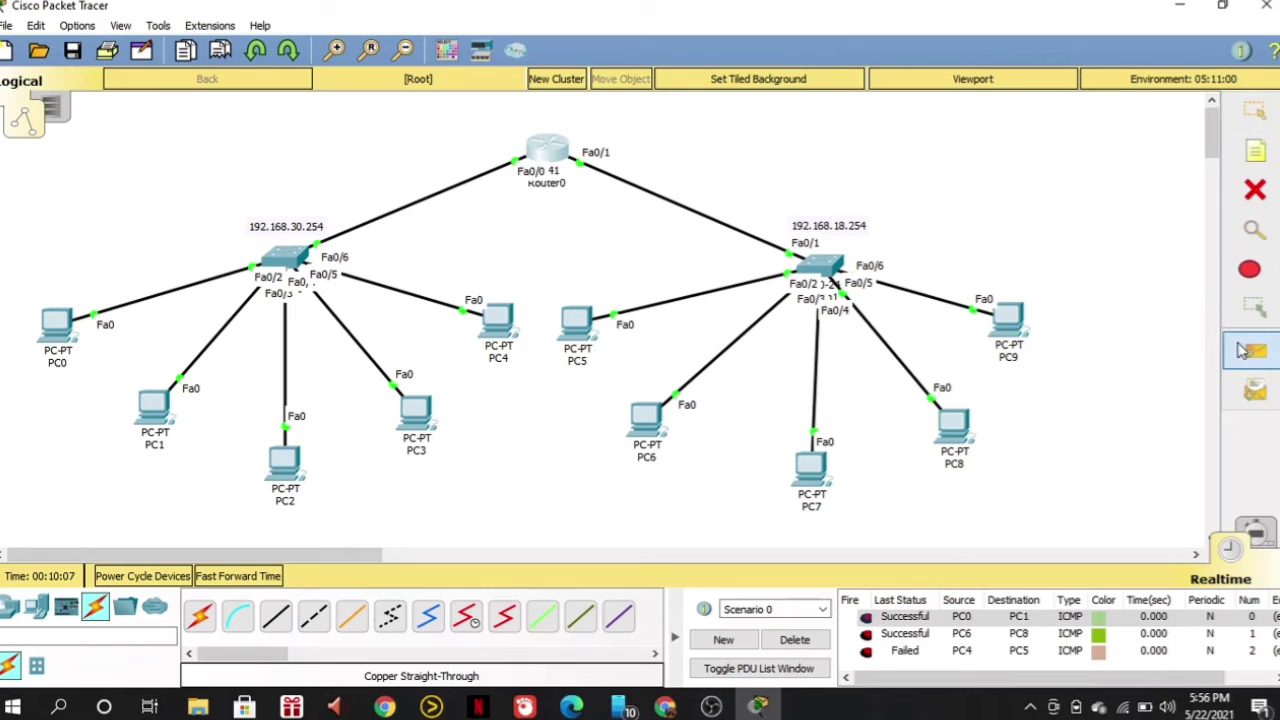
click(499, 322)
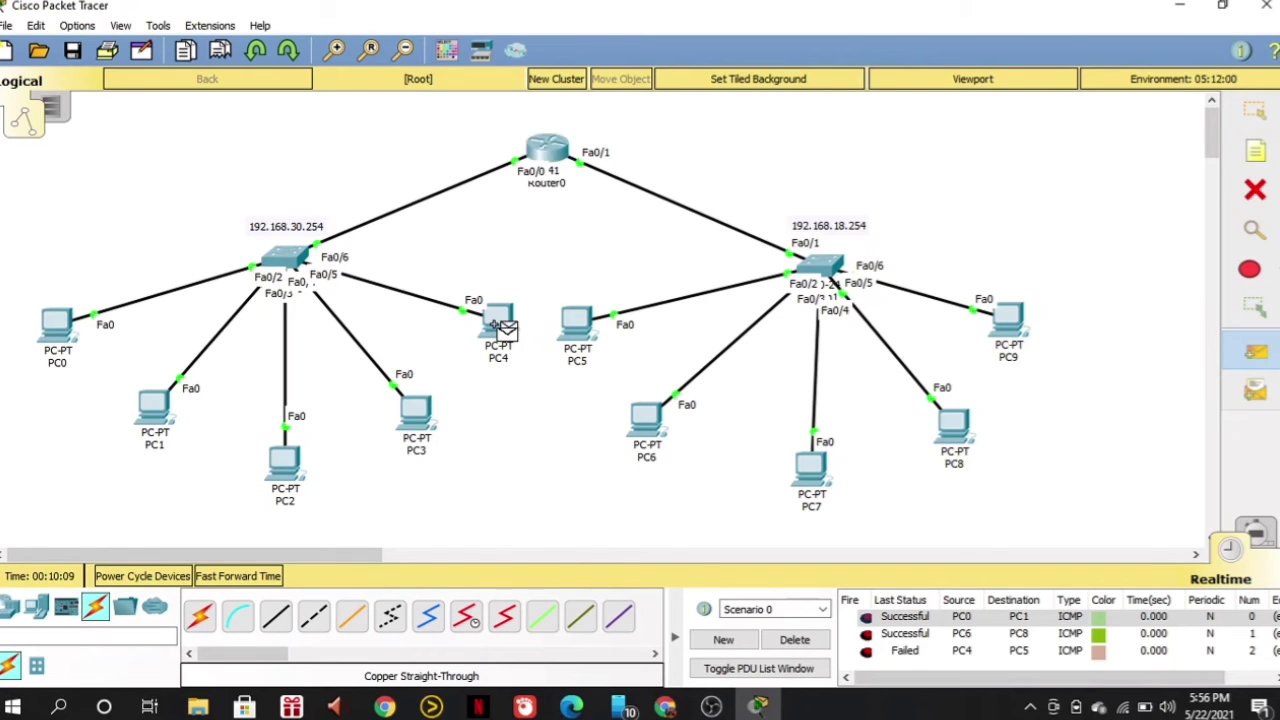
click(577, 331)
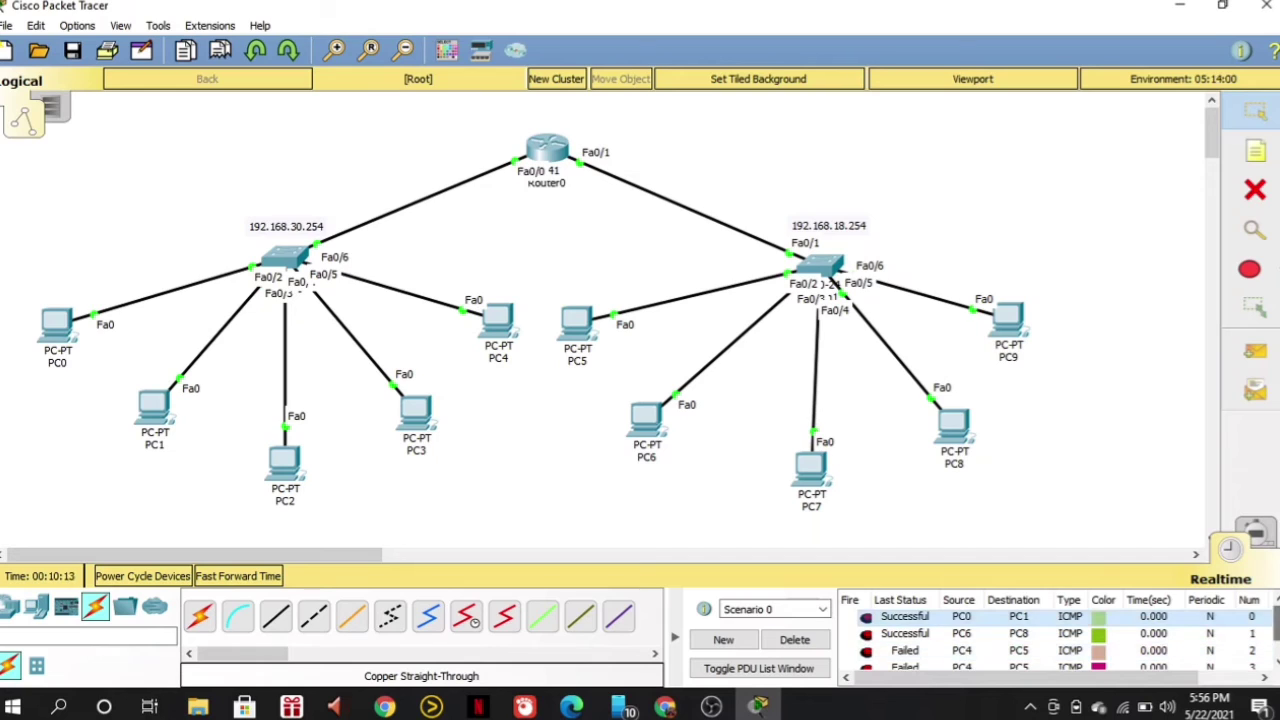
scroll(940, 650, down, 1)
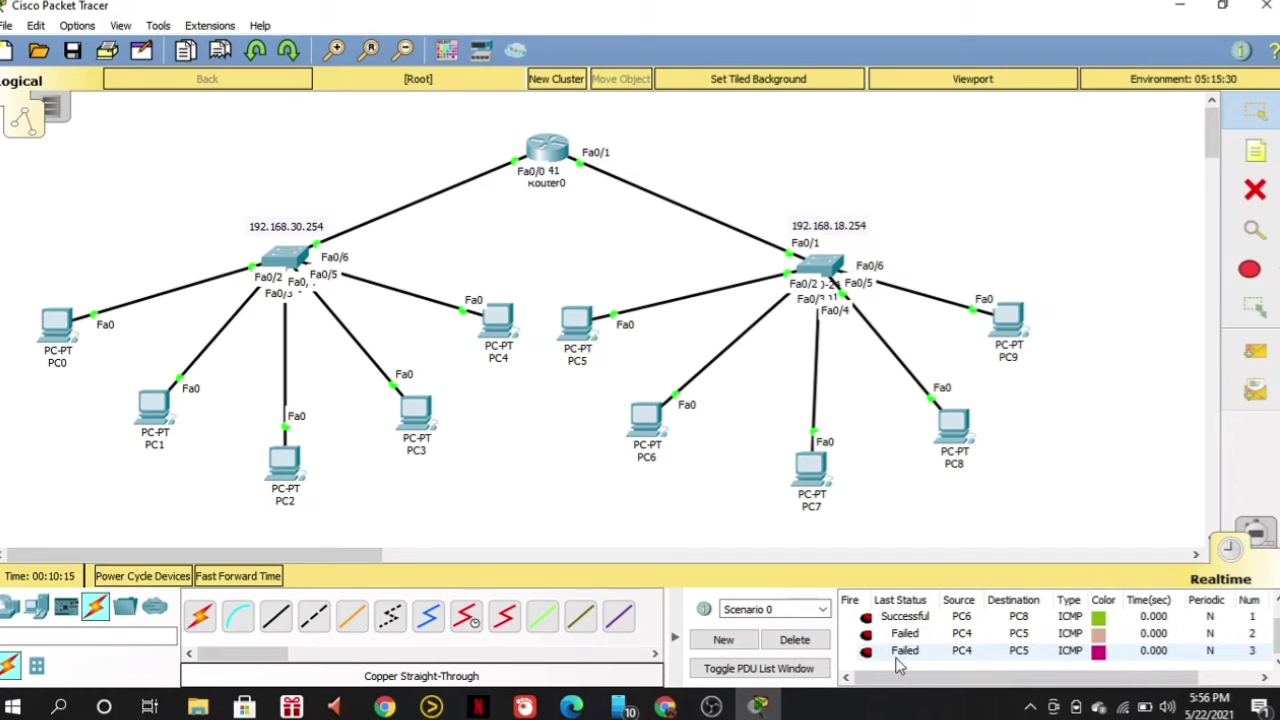
Repeat the simple PDU test from PC4 to PC5 and check the newest entry's status.
click(1245, 365)
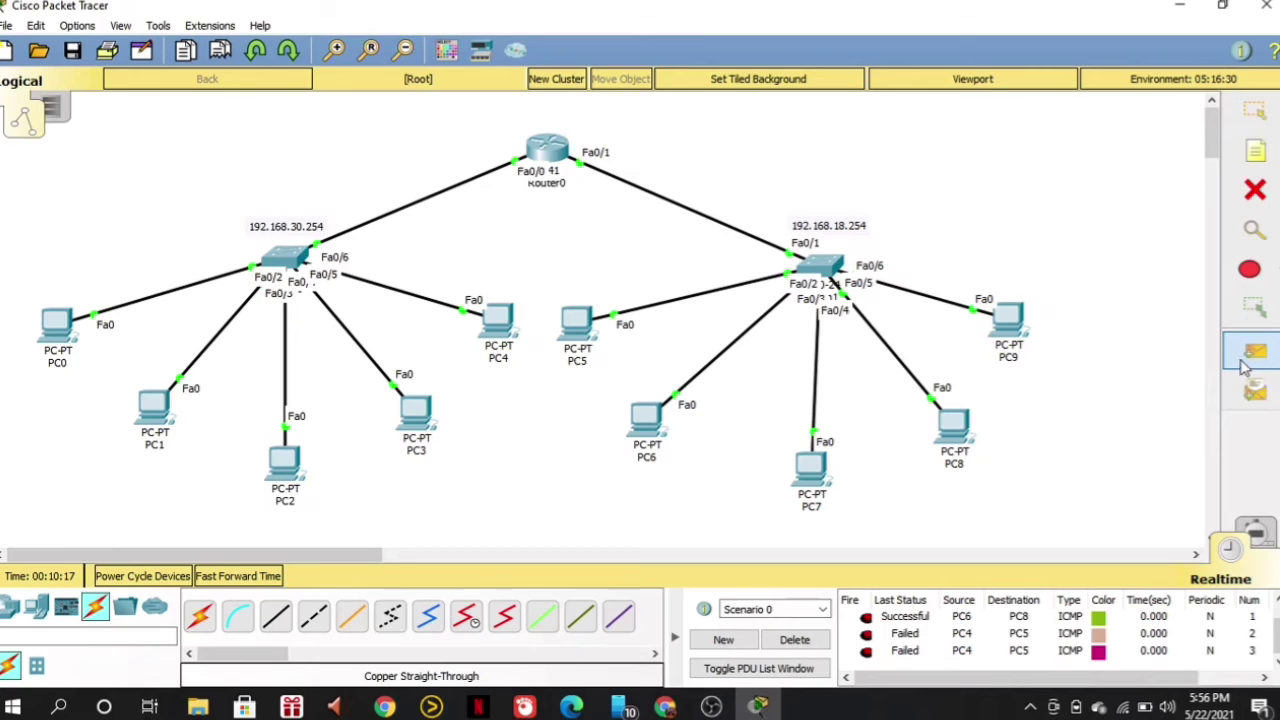
click(500, 325)
click(577, 322)
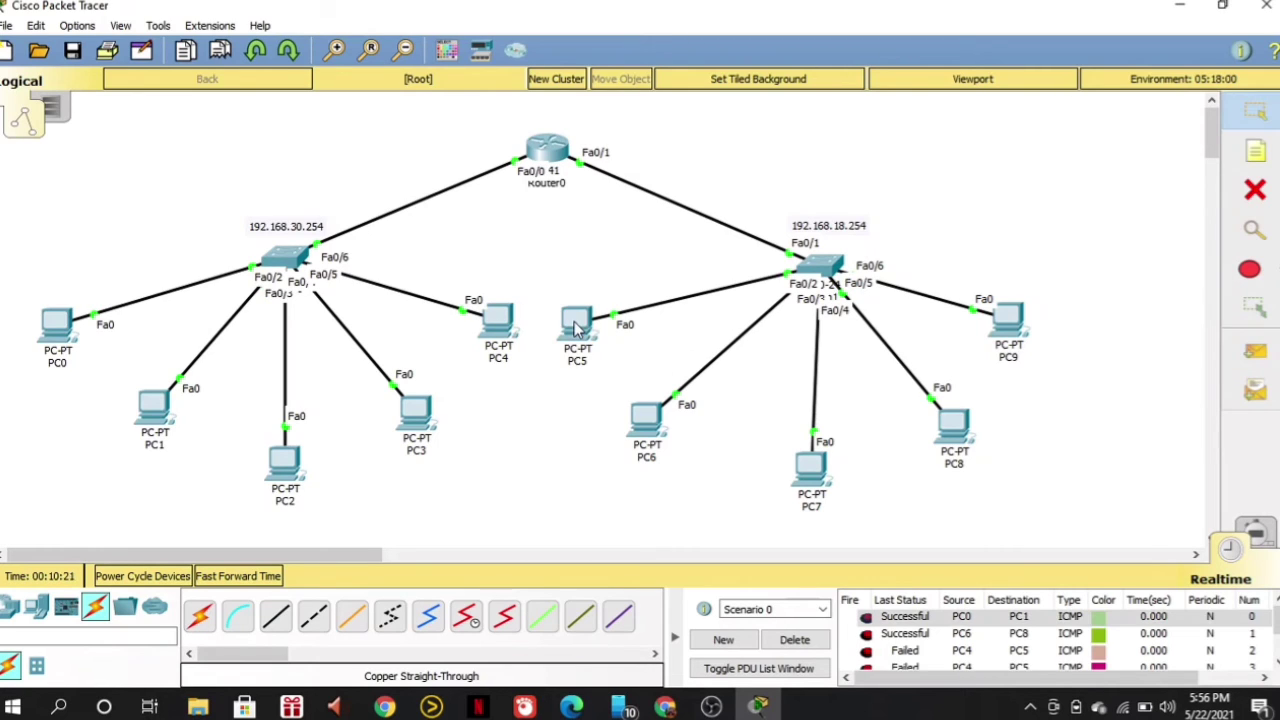
scroll(1062, 630, down, 2)
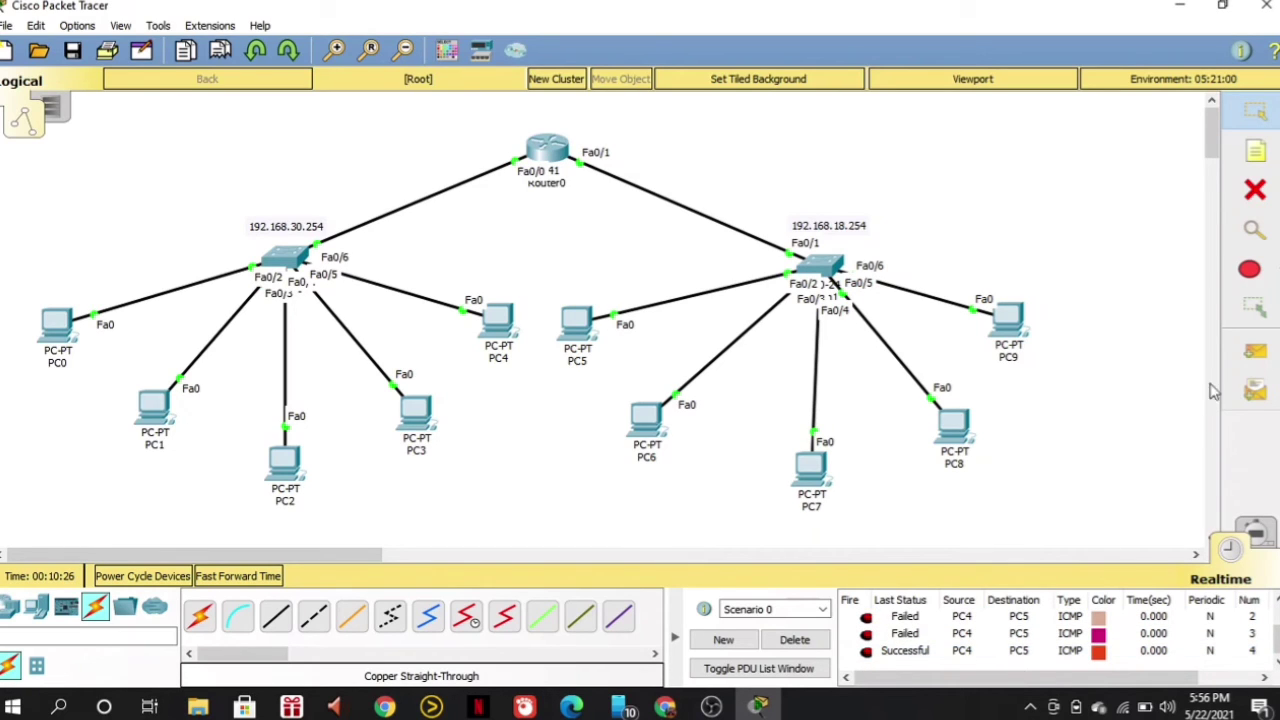
Send a simple PDU from PC3 to PC5 and check its delivery status.
click(1245, 352)
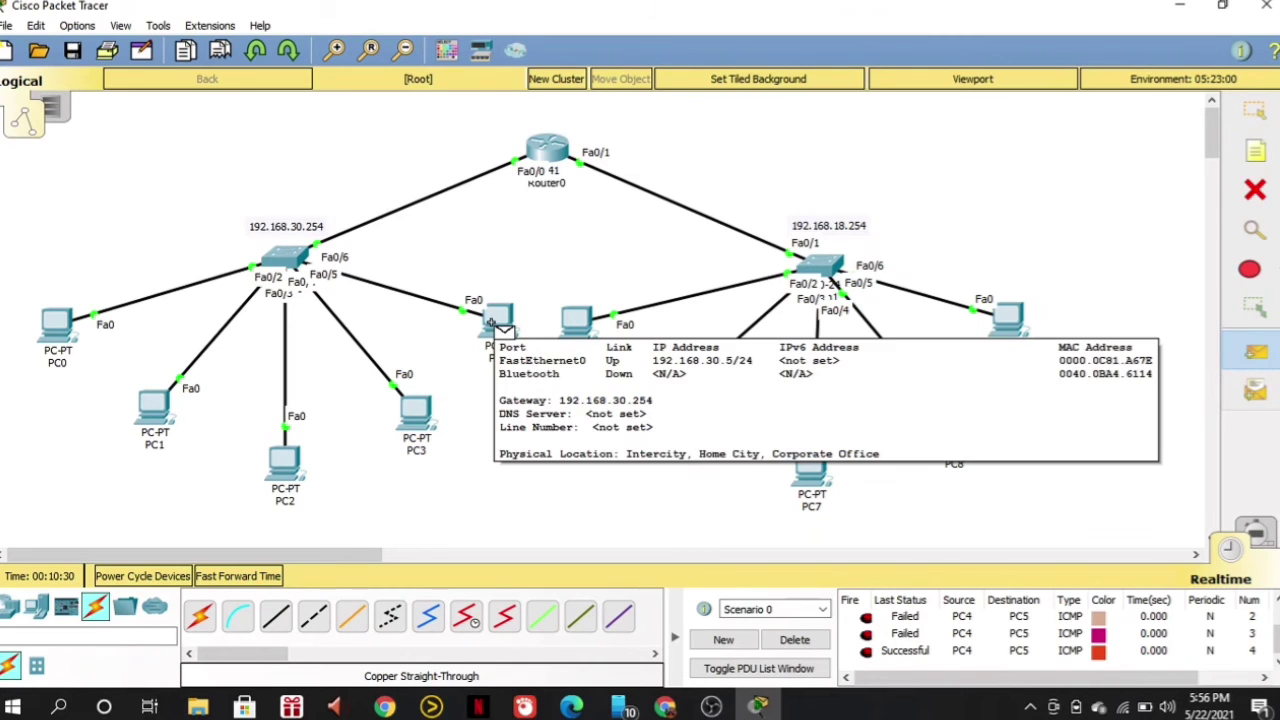
click(418, 410)
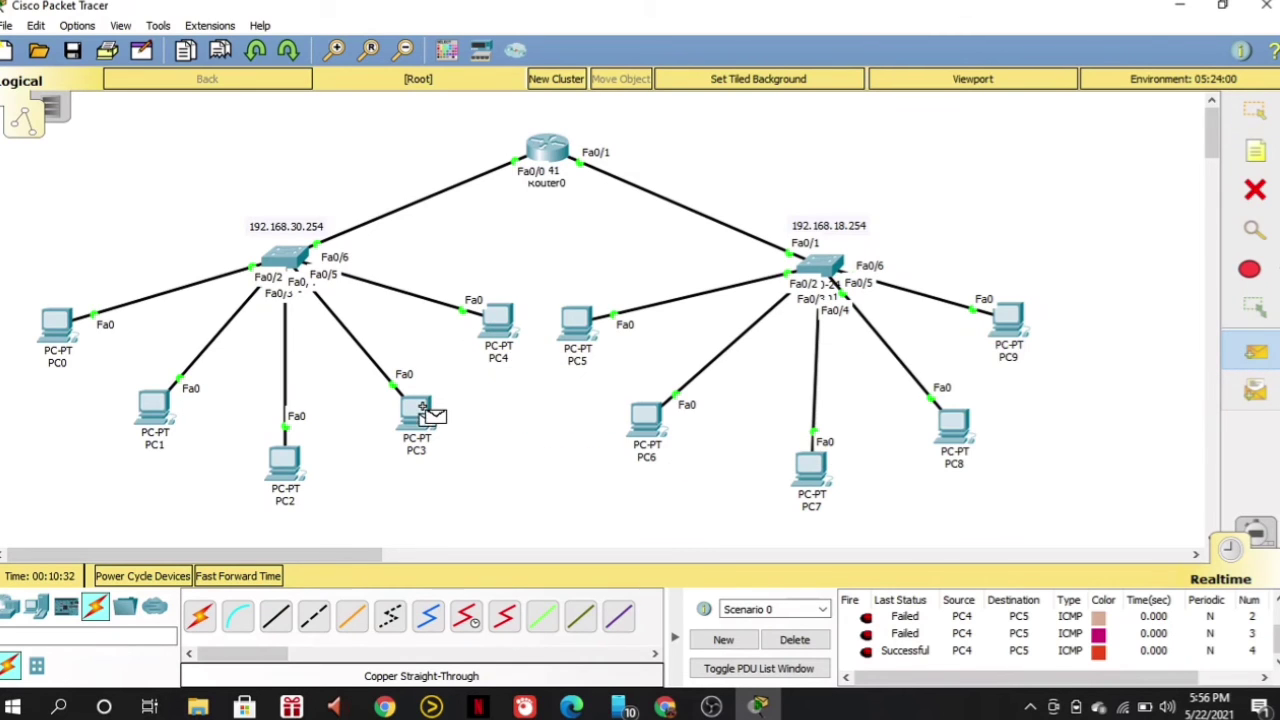
click(583, 342)
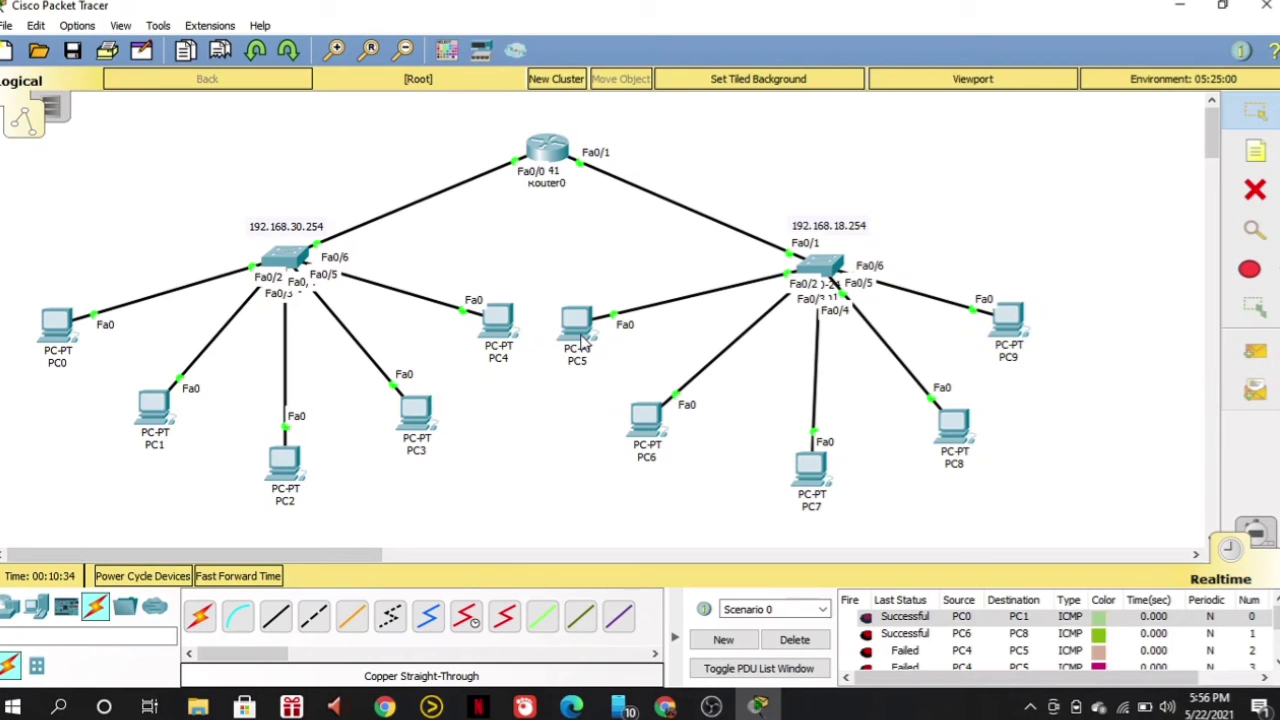
scroll(1270, 625, down, 3)
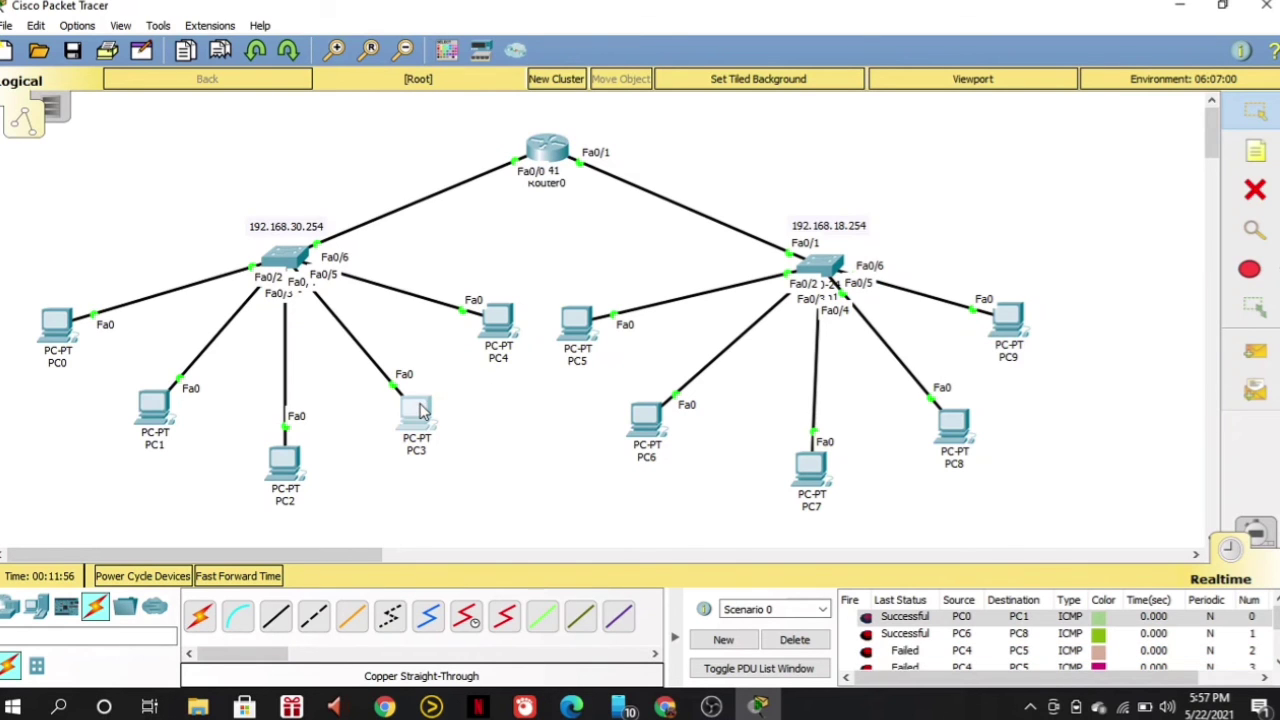
Open PC3's Command Prompt and ping 192.168.30.5 to test the connection within its own network.
click(420, 410)
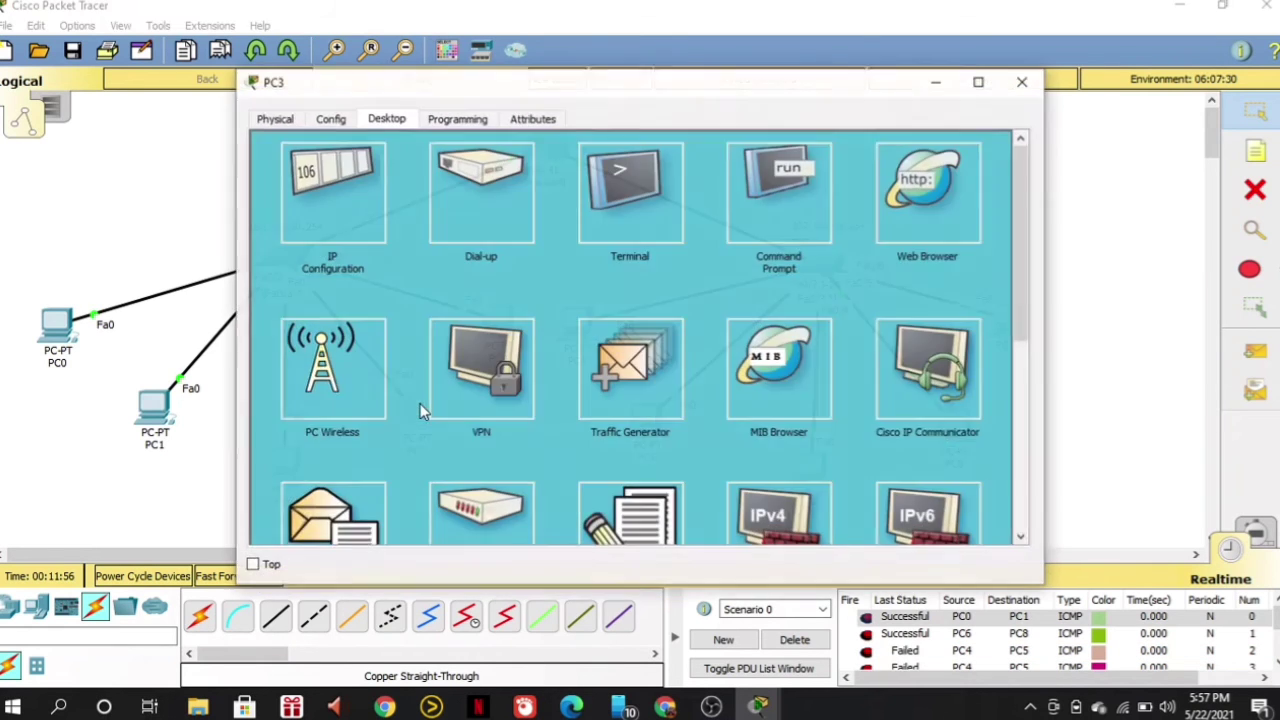
click(789, 175)
text(pi)
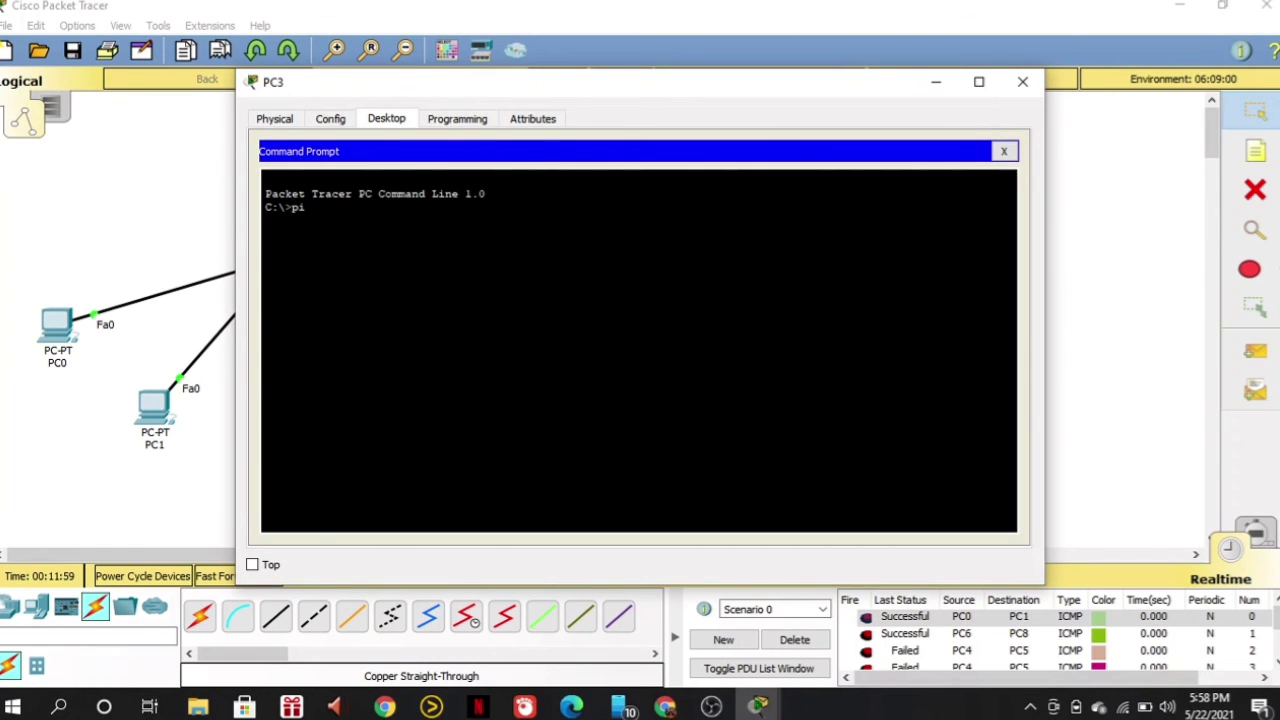
text(ng 192.168.30.5)
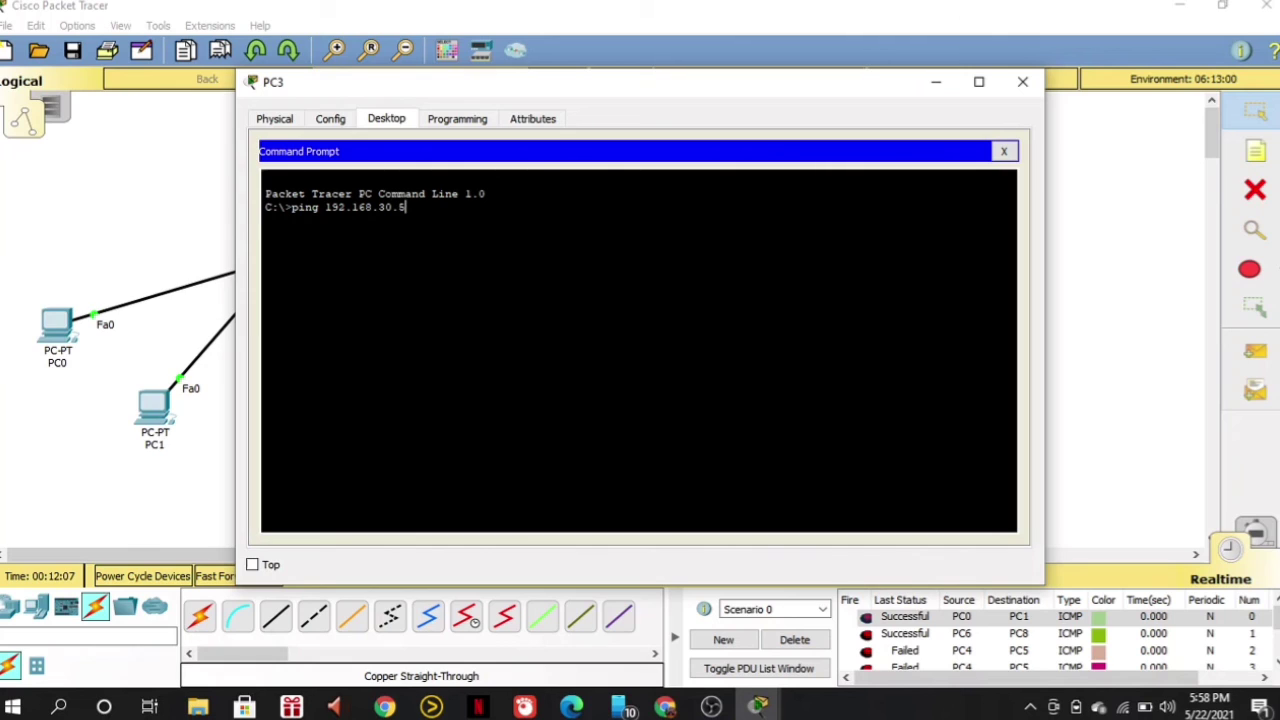
key(Return)
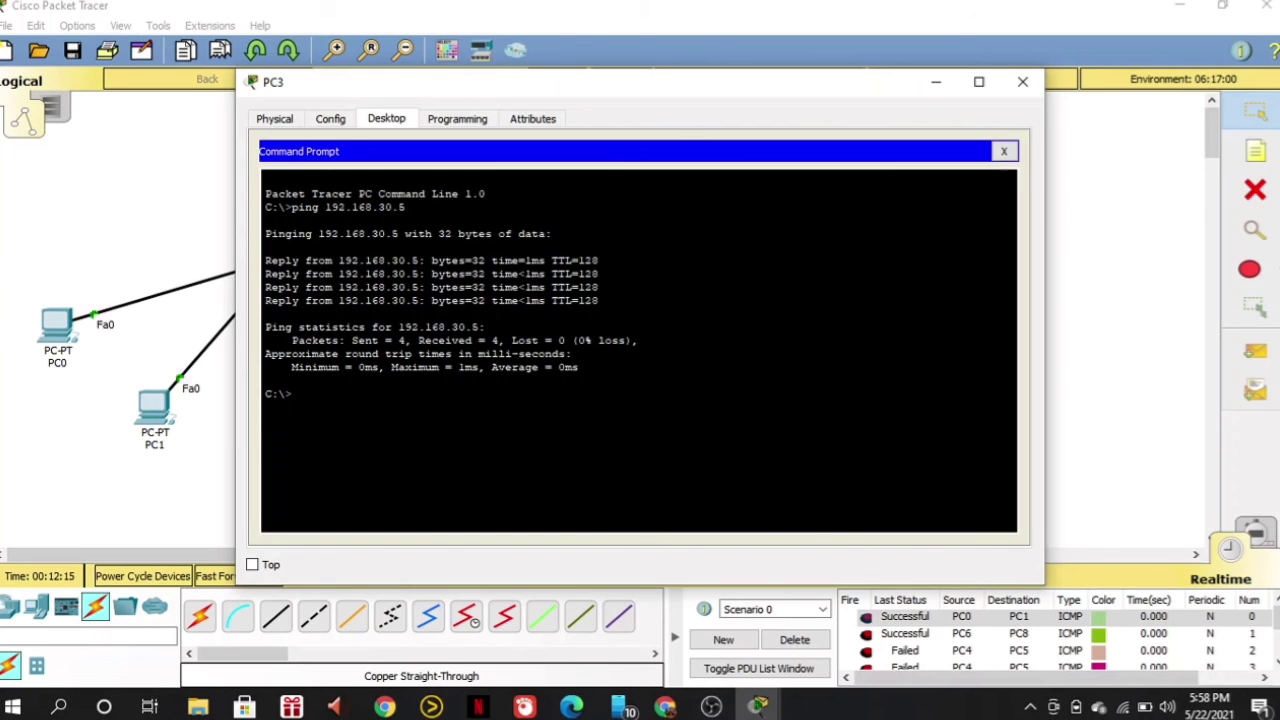
Ping a PC on the other switch's network from PC3's Command Prompt.
text(ping 192.168.28.1)
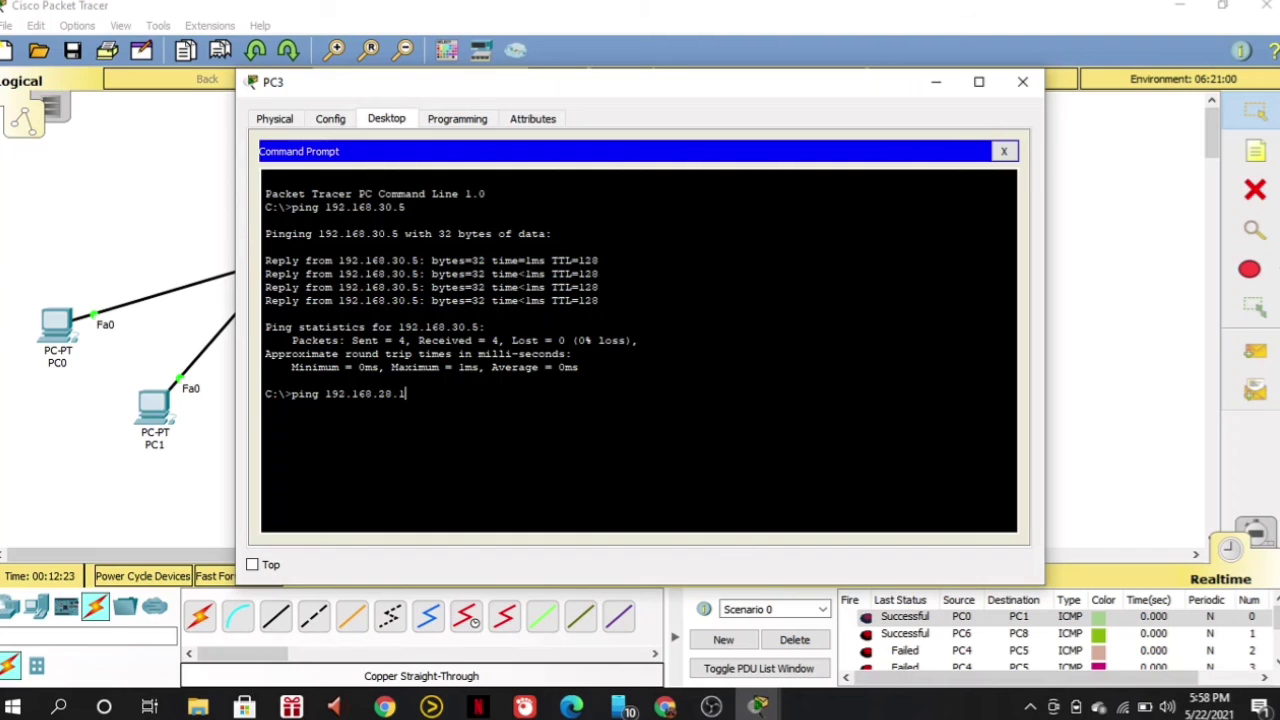
key(BackSpace)
key(BackSpace)
key(BackSpace)
key(BackSpace)
text(10.1)
key(Return)
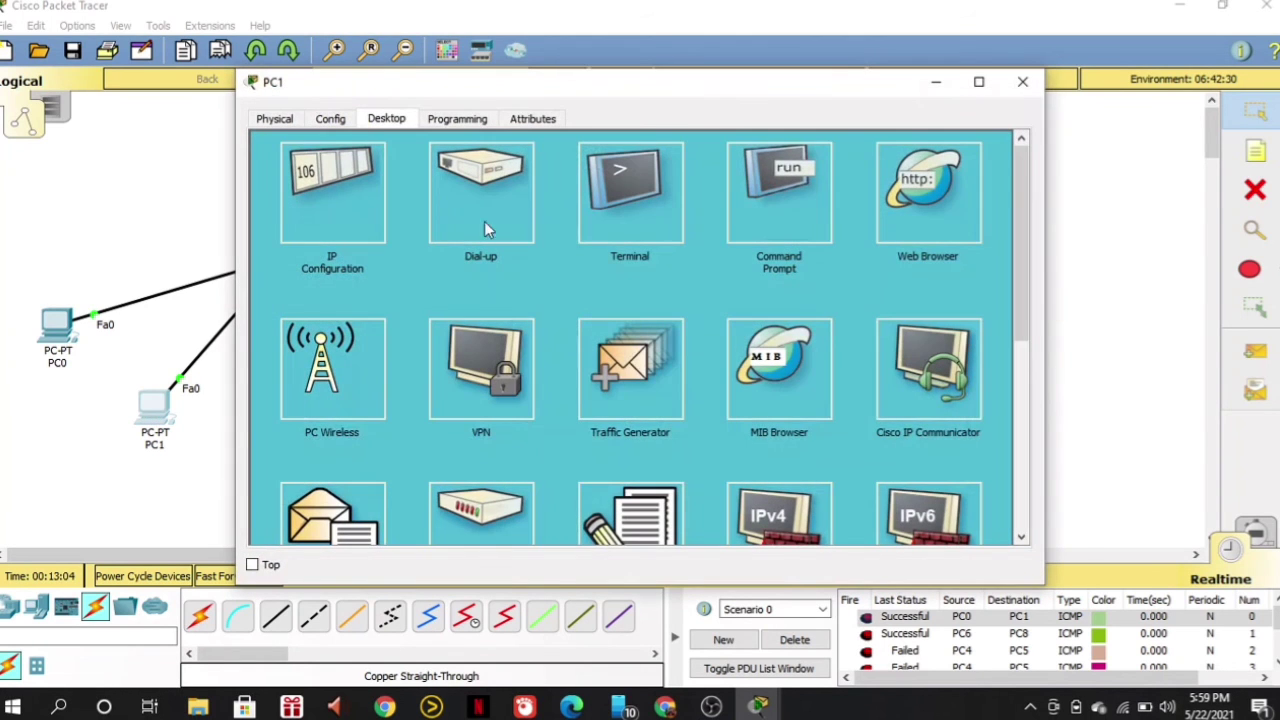
Open PC1's Command Prompt and ping 192.168.18.1 to test the connection across the router.
click(764, 220)
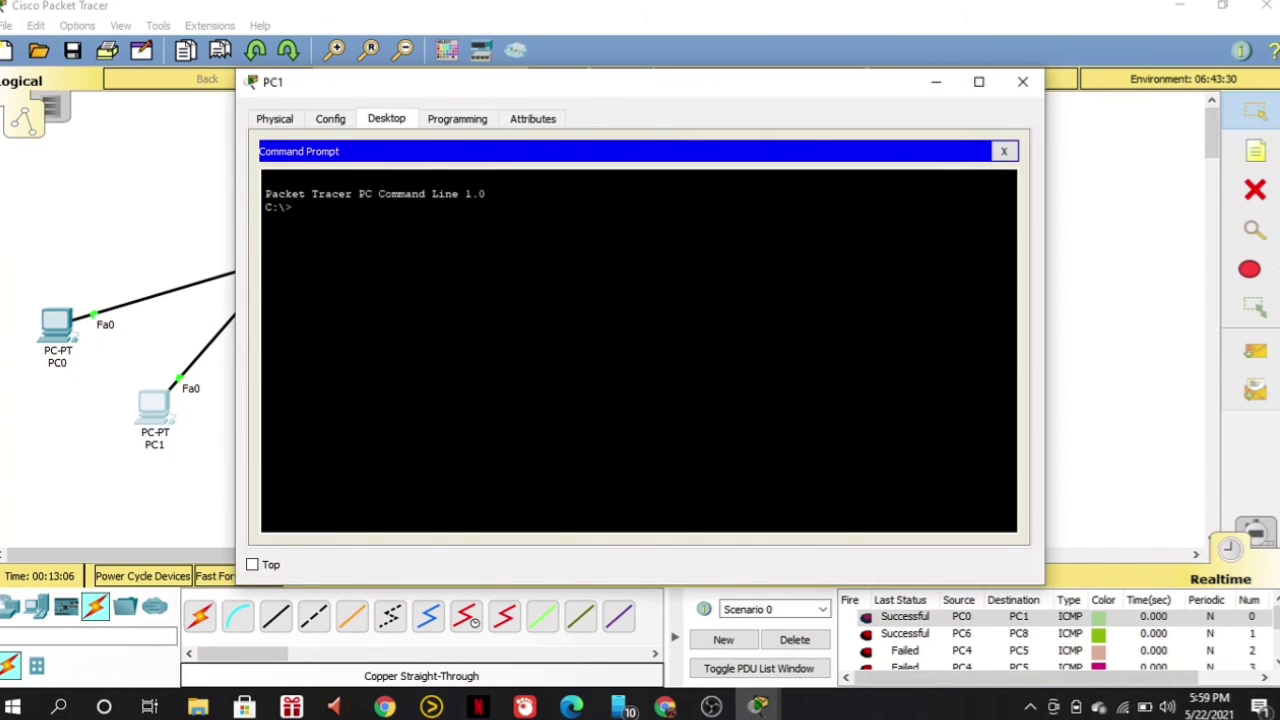
text(ping 192.168.18.1)
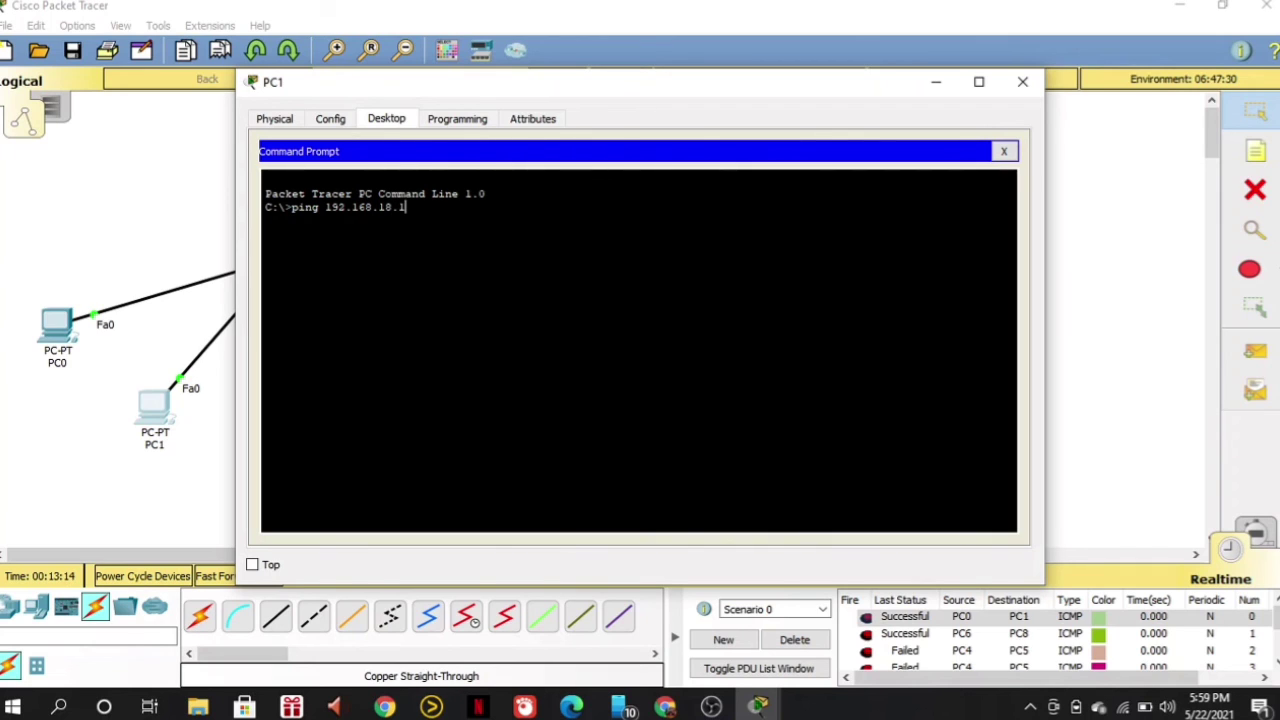
key(Return)
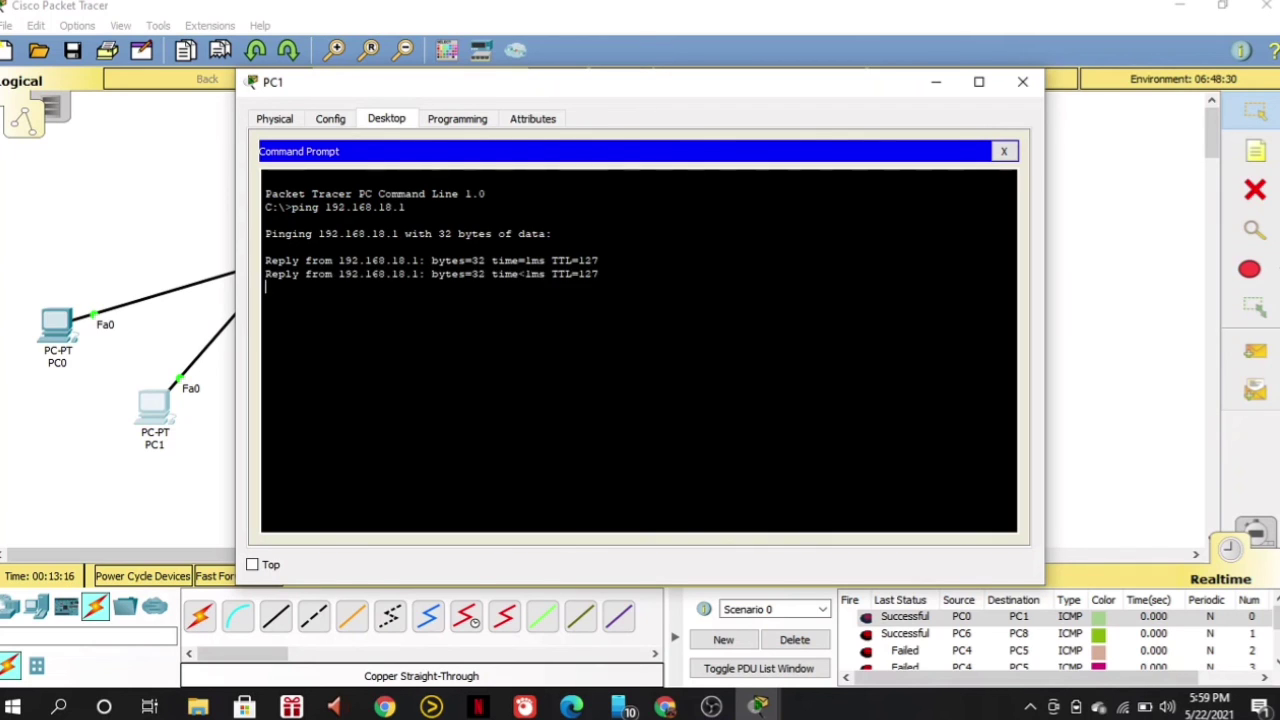